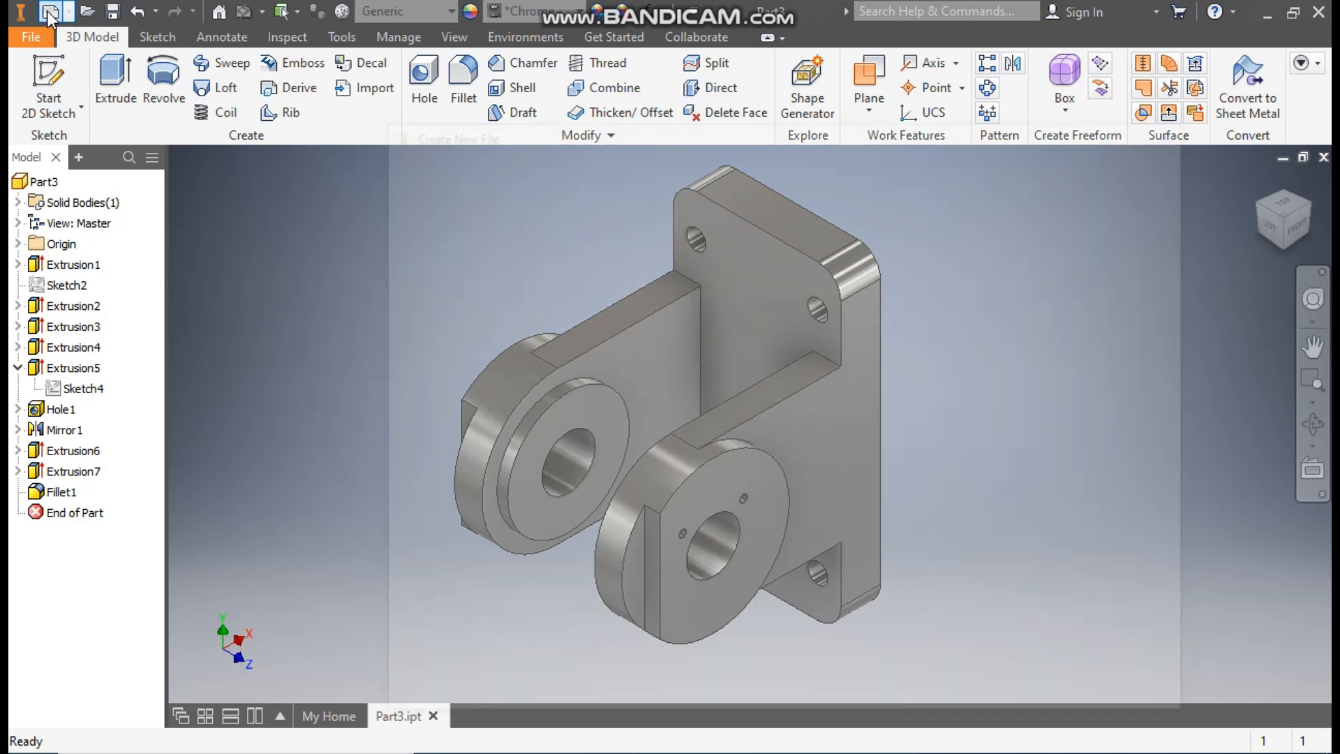
# Create a new part from the metric Standard (mm).ipt template and start a 2D sketch on the XY plane.
pyautogui.click(884, 245)
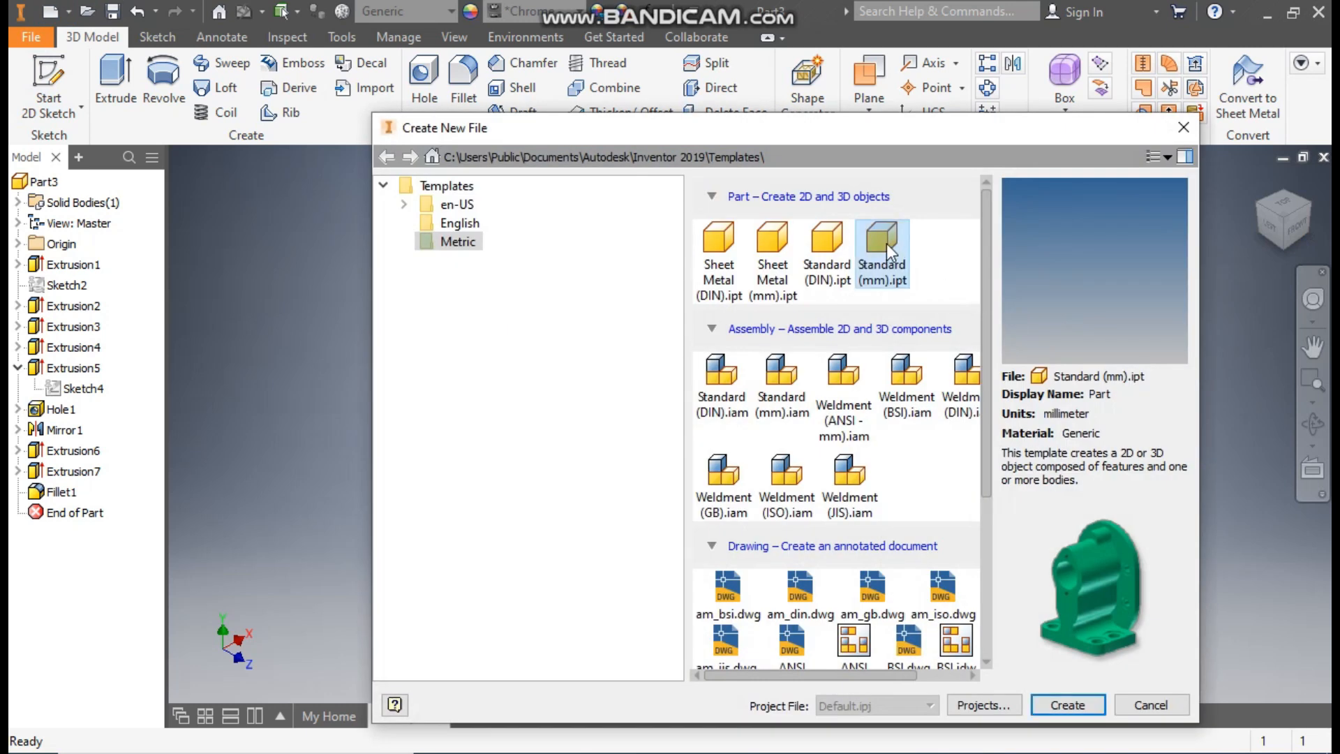
pyautogui.click(1066, 705)
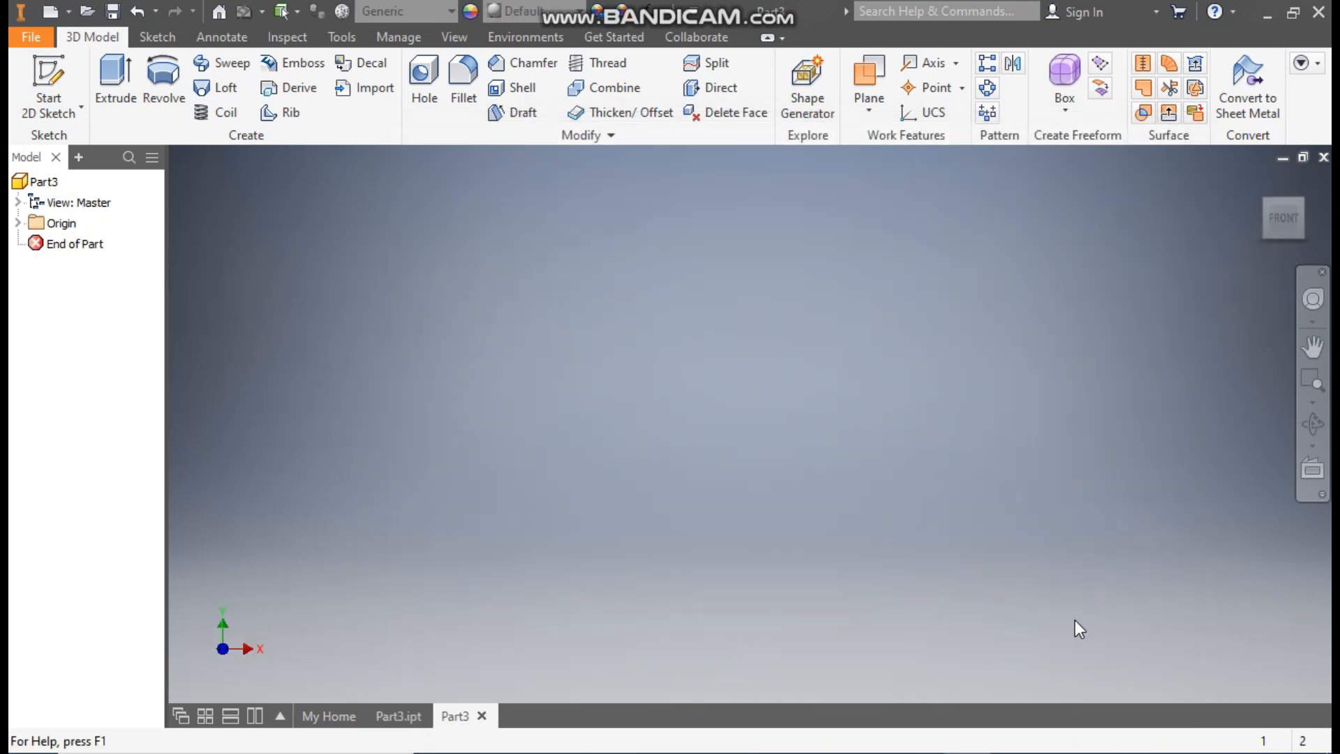
pyautogui.click(53, 73)
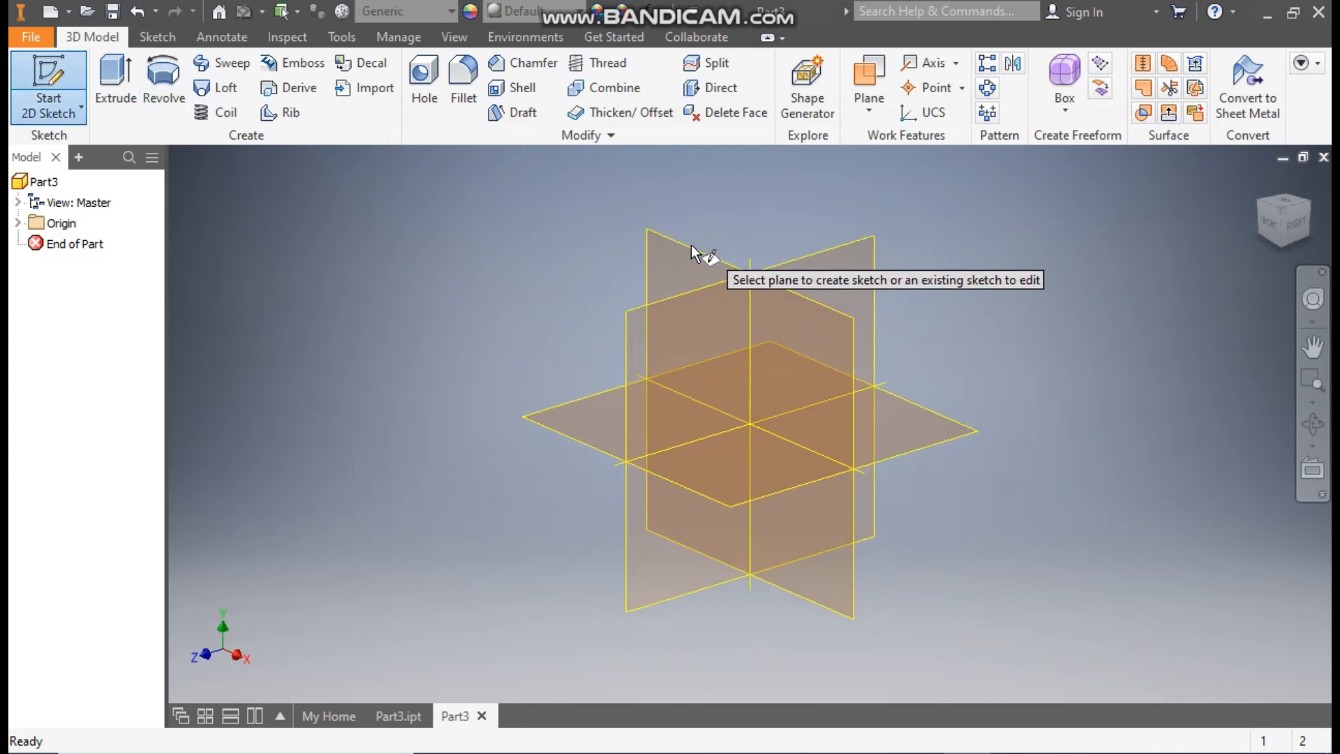
pyautogui.click(689, 251)
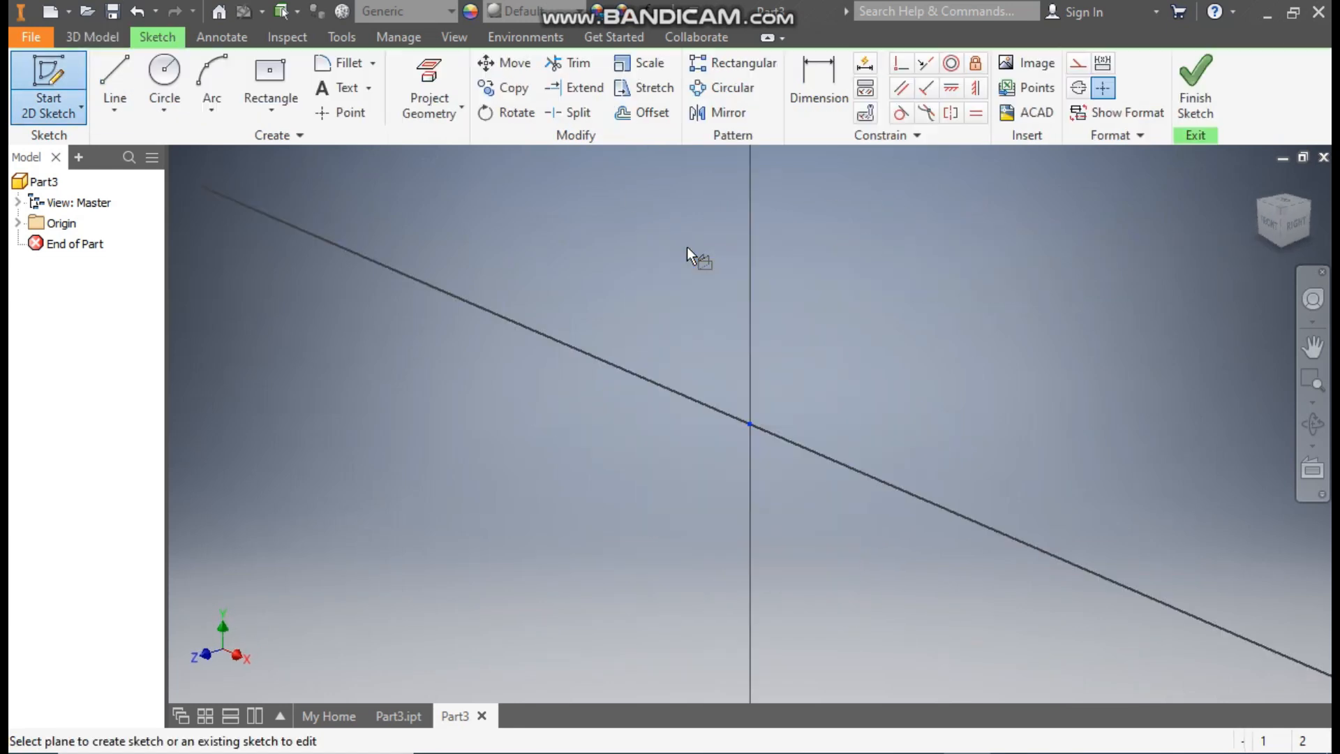
# Draw a two-point center rectangle about 14.4 mm wide and 28.8 mm high, centered on the origin.
pyautogui.click(271, 113)
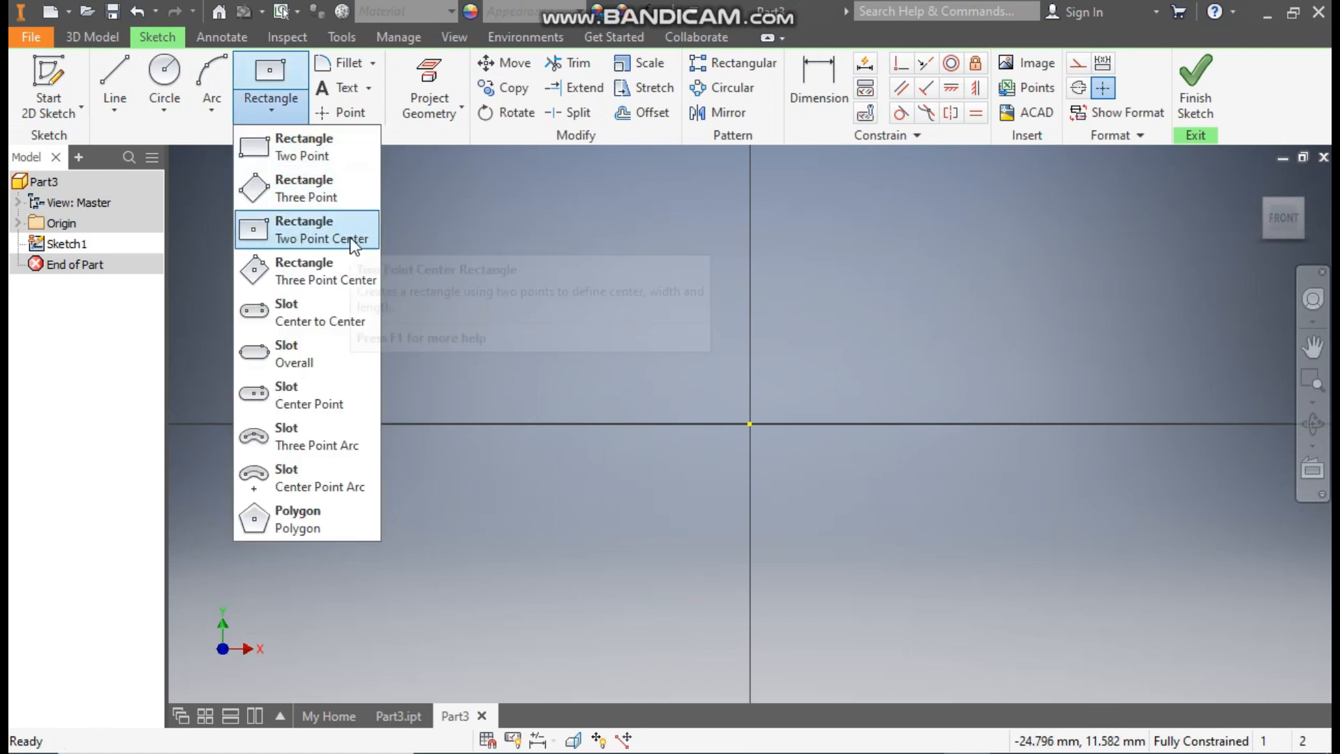
pyautogui.click(371, 236)
pyautogui.click(750, 424)
pyautogui.click(866, 191)
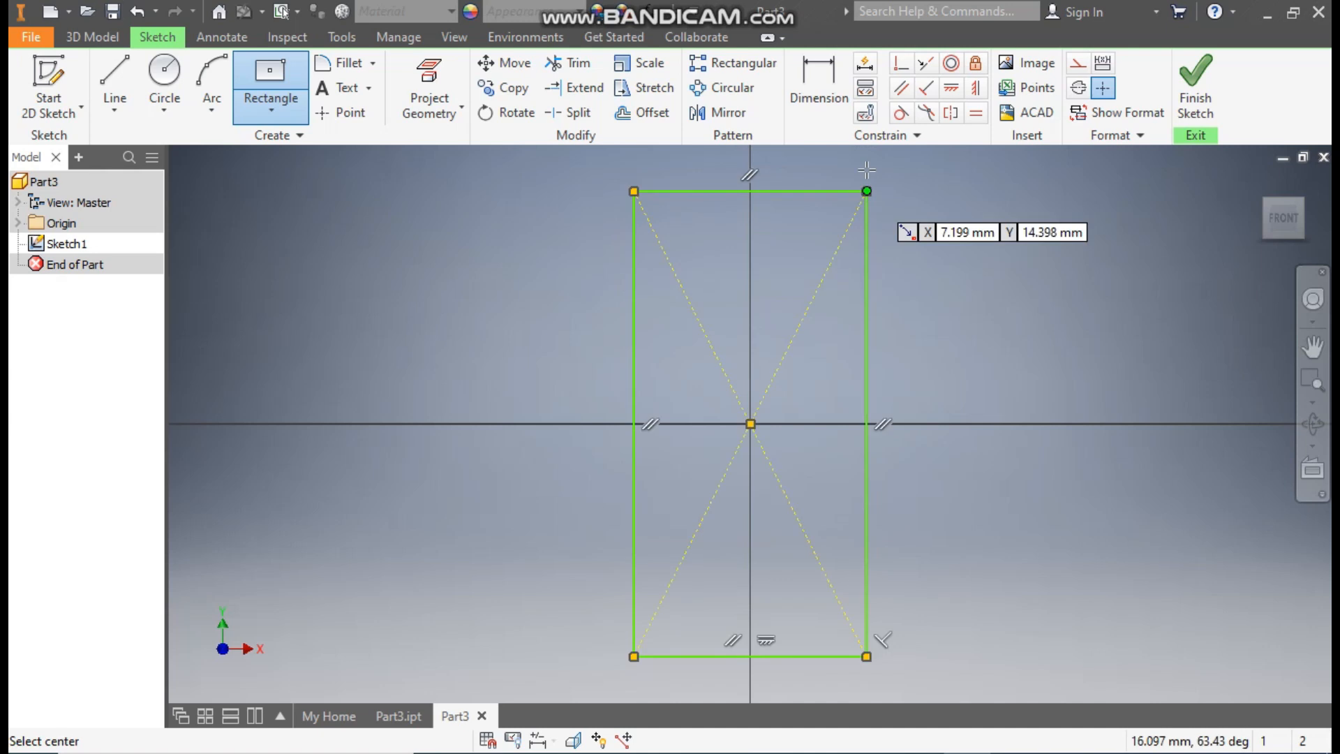
# Dimension the rectangle's vertical side and set its height to 204 mm.
pyautogui.click(828, 70)
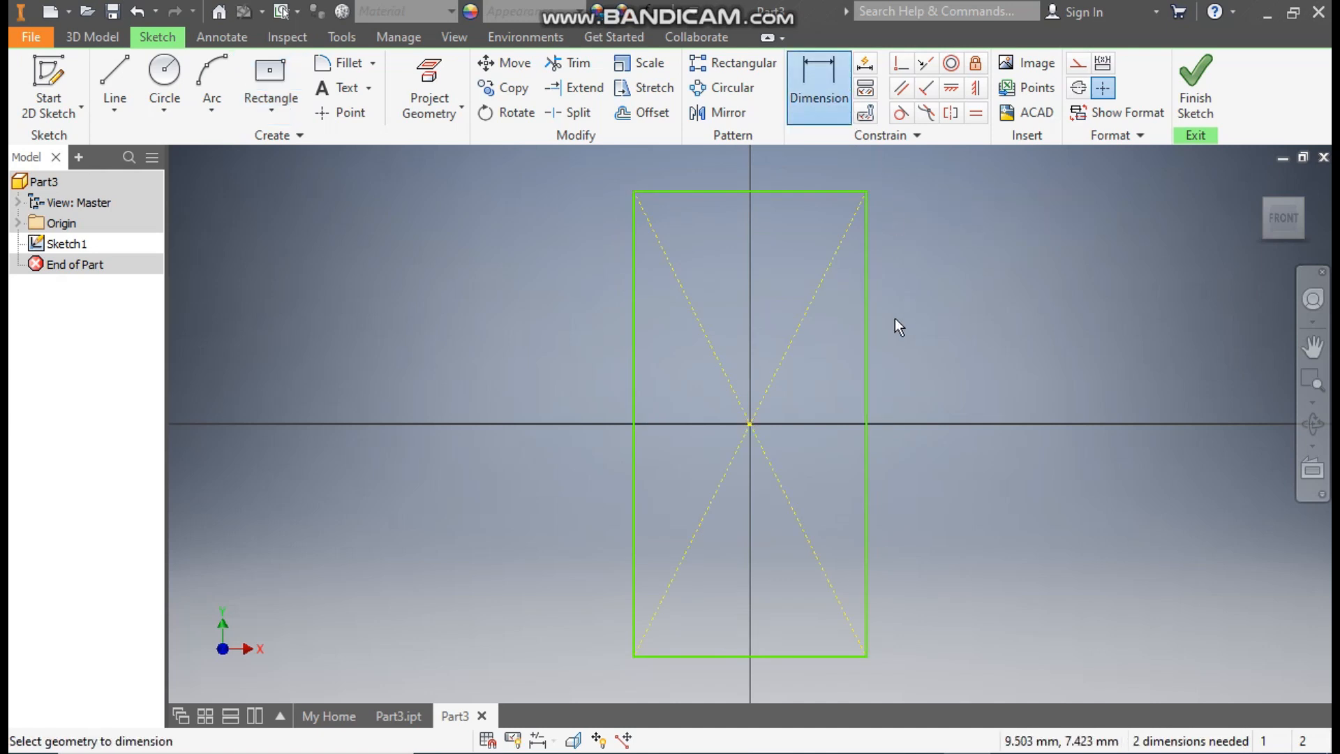
pyautogui.click(867, 325)
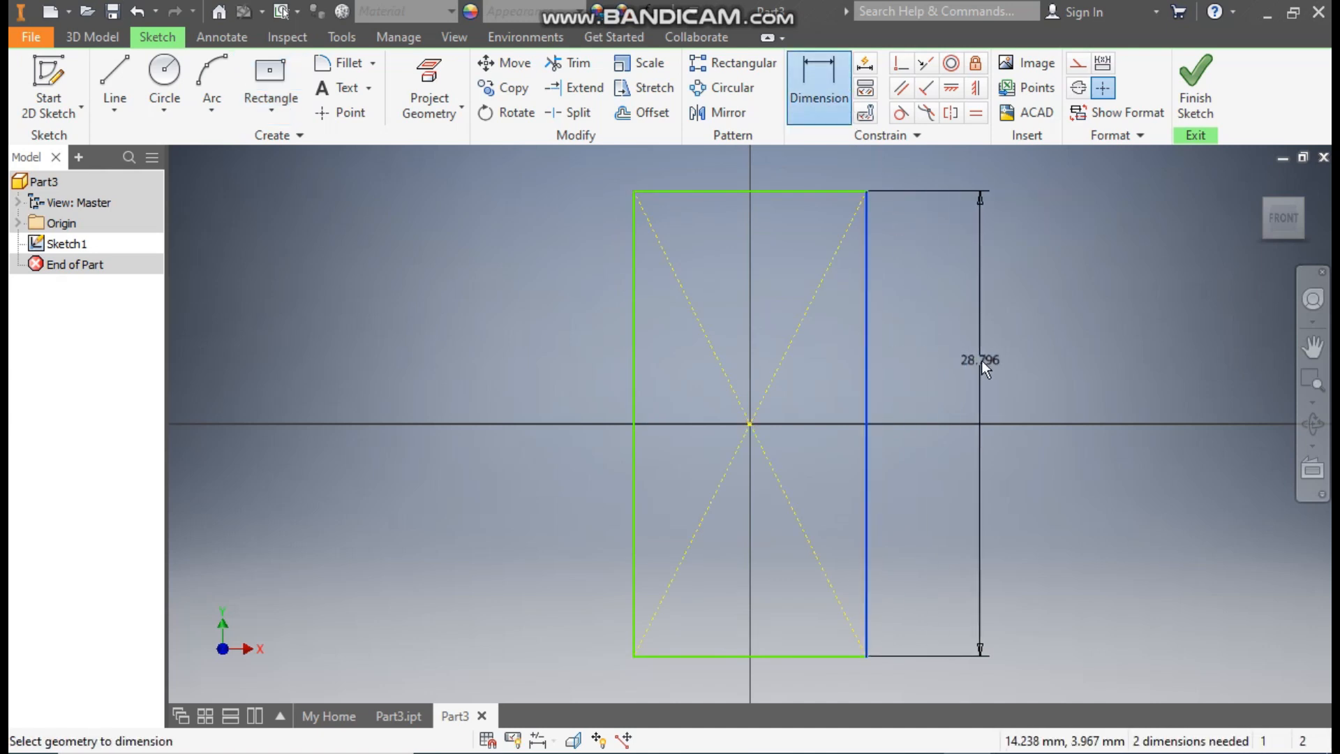
pyautogui.click(981, 359)
pyautogui.write('20')
pyautogui.press('Return')
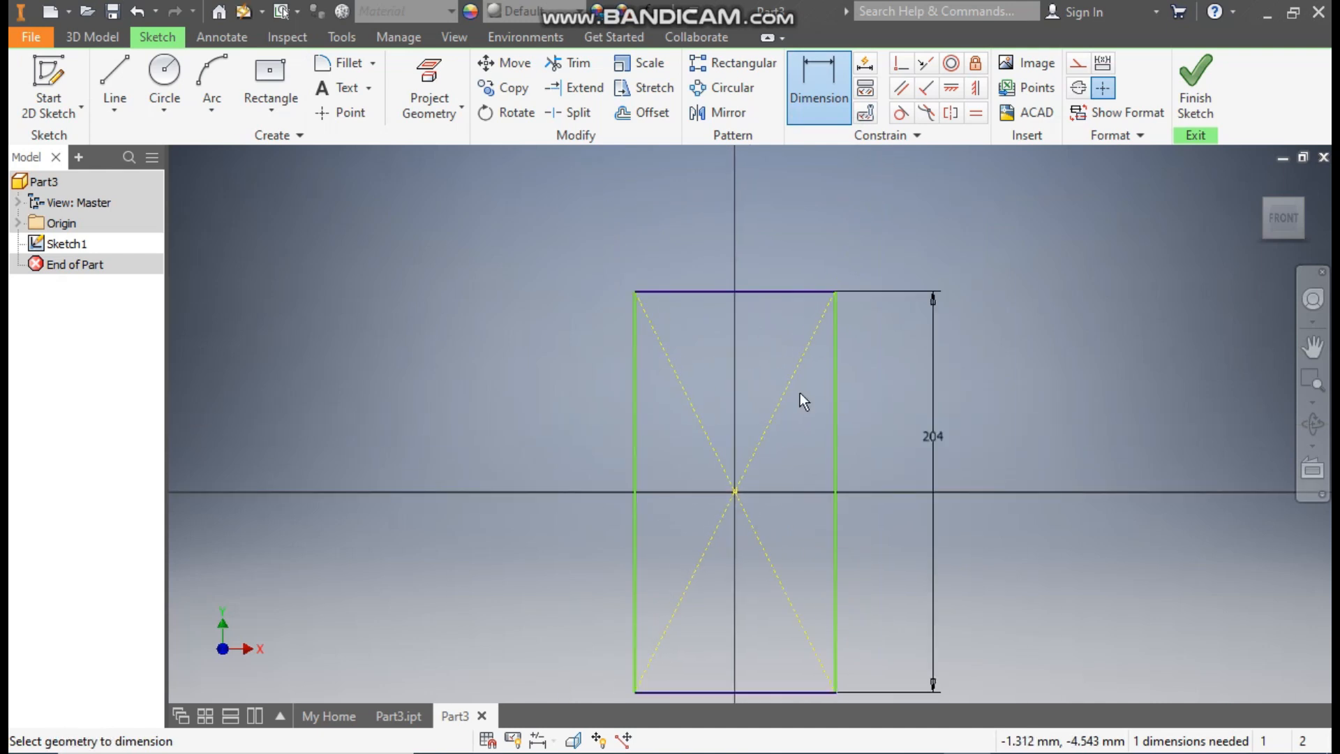
# Dimension the rectangle's upper side, set its width to 26 mm and finish the sketch.
pyautogui.click(787, 291)
pyautogui.click(786, 240)
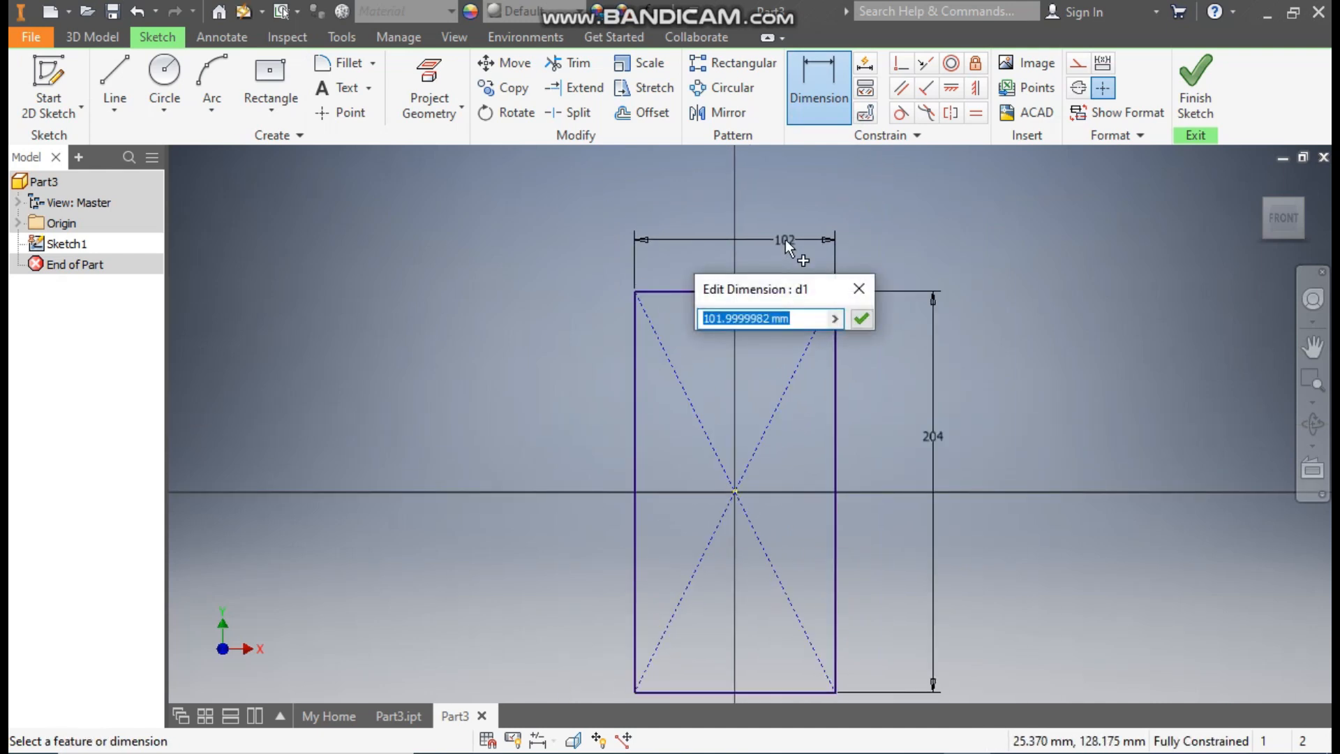
pyautogui.write('26')
pyautogui.press('Return')
pyautogui.moveTo(834, 213); pyautogui.dragTo(877, 160, button='middle')
pyautogui.click(1202, 69)
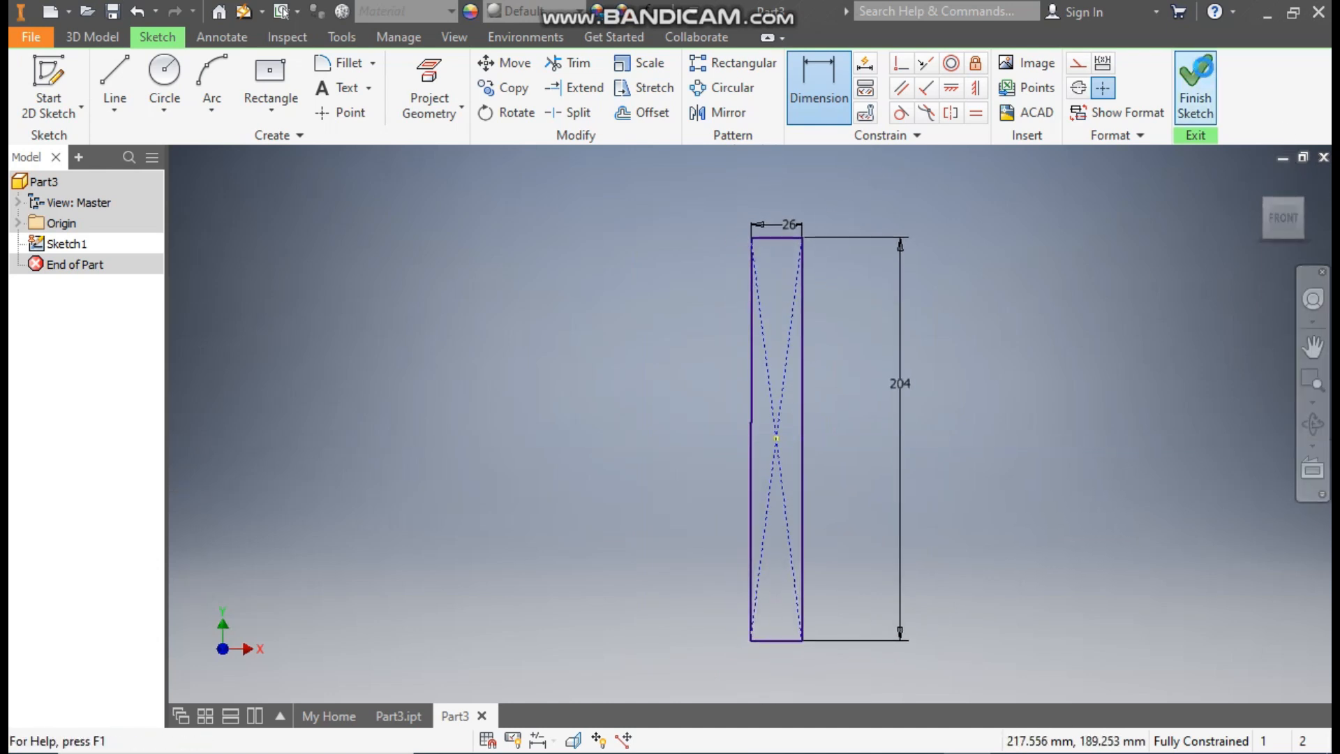
# Extrude the rectangle 110 mm symmetrically about the sketch plane as a solid.
pyautogui.scroll(5, 945, 391)
pyautogui.scroll(-3, 956, 392)
pyautogui.moveTo(932, 396); pyautogui.dragTo(881, 439, button='middle')
pyautogui.scroll(5, 881, 439)
pyautogui.press('Escape')
pyautogui.press('e')
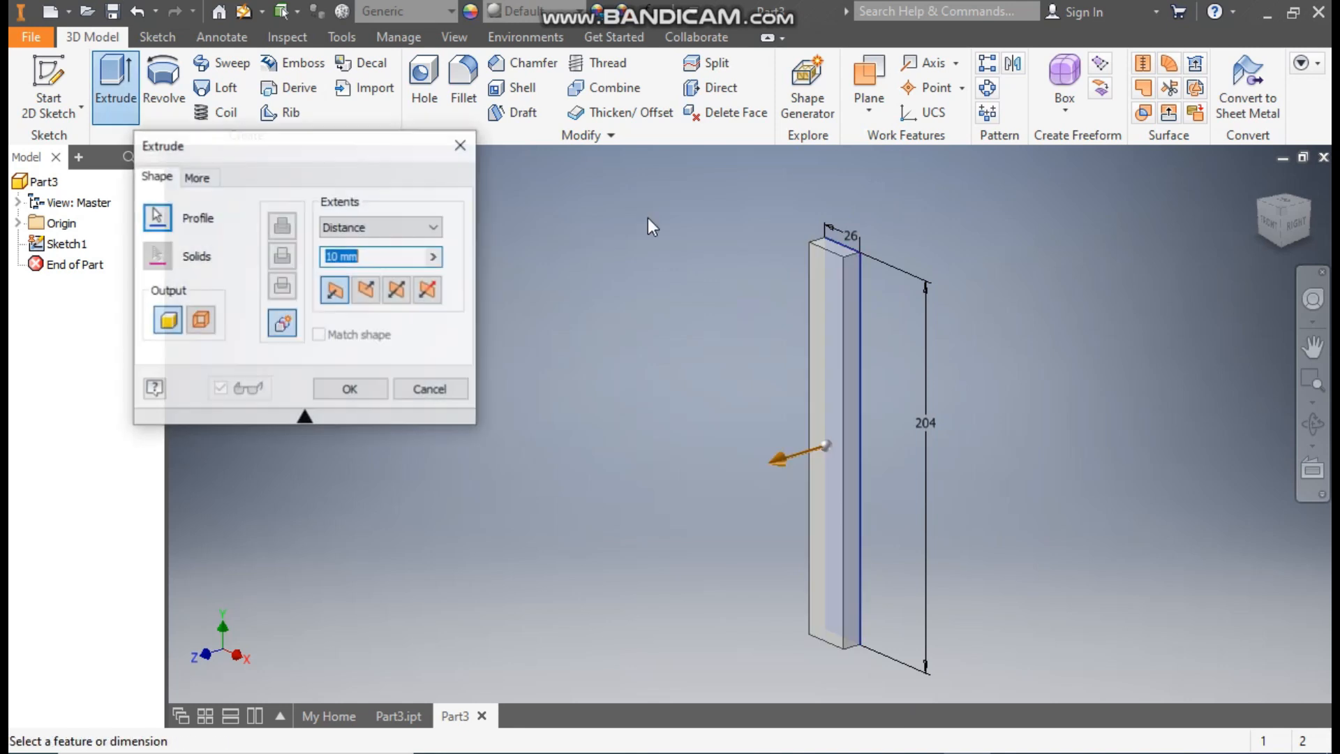
pyautogui.write('110')
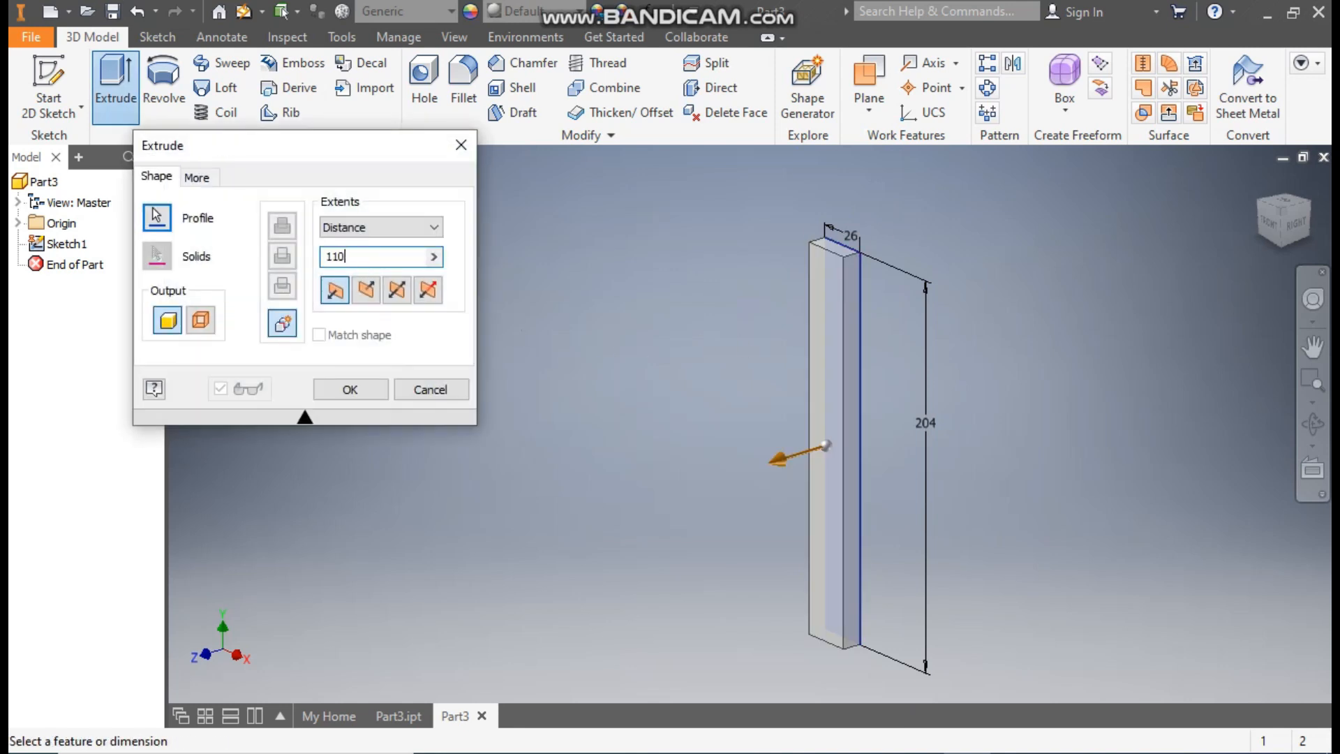
pyautogui.click(398, 291)
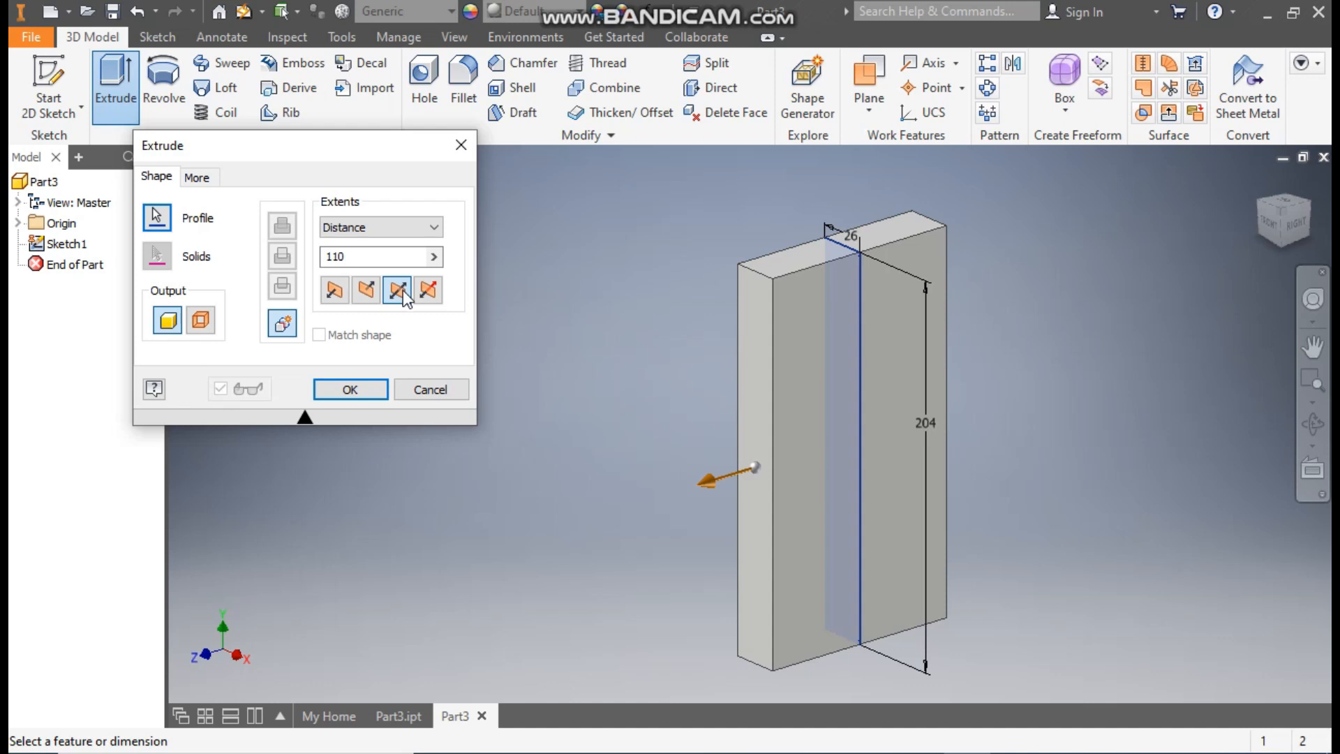
pyautogui.click(350, 389)
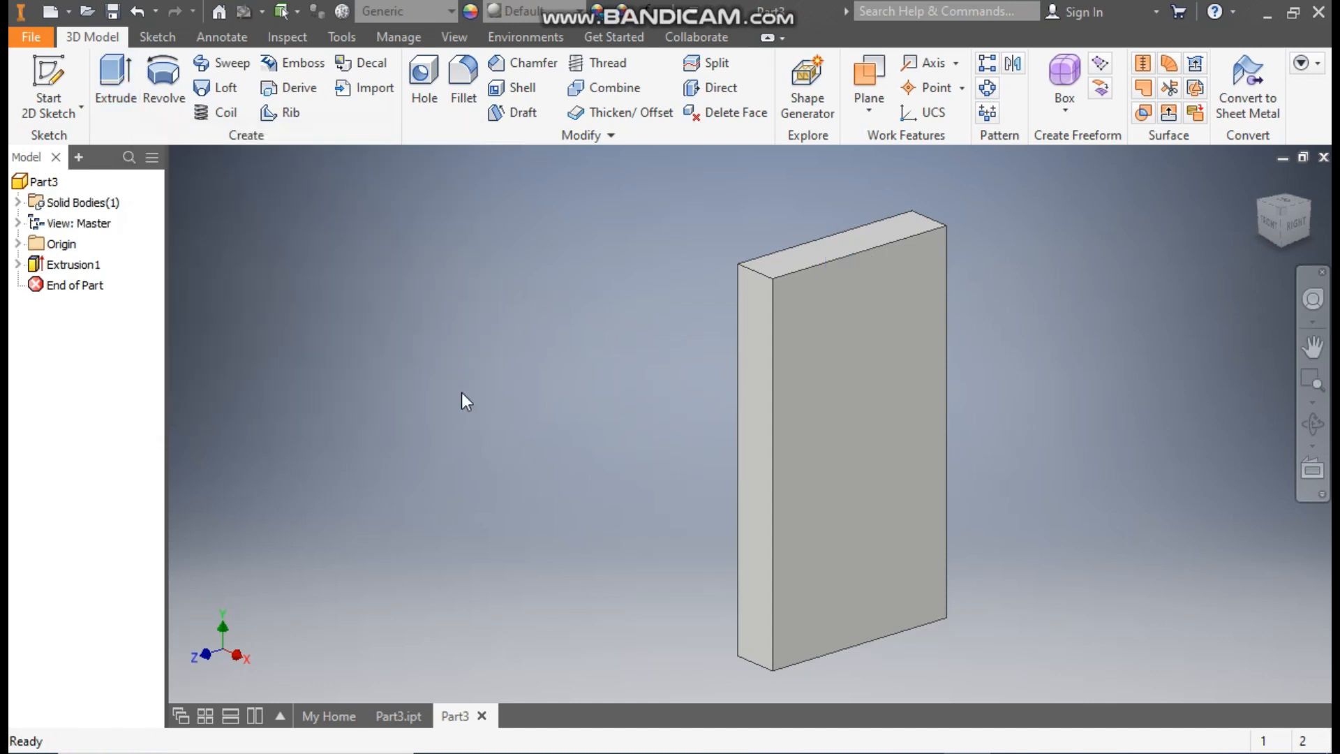
# Examine the finished bracket's orientation in Part3.ipt from several views, and return to the new part.
pyautogui.click(1260, 199)
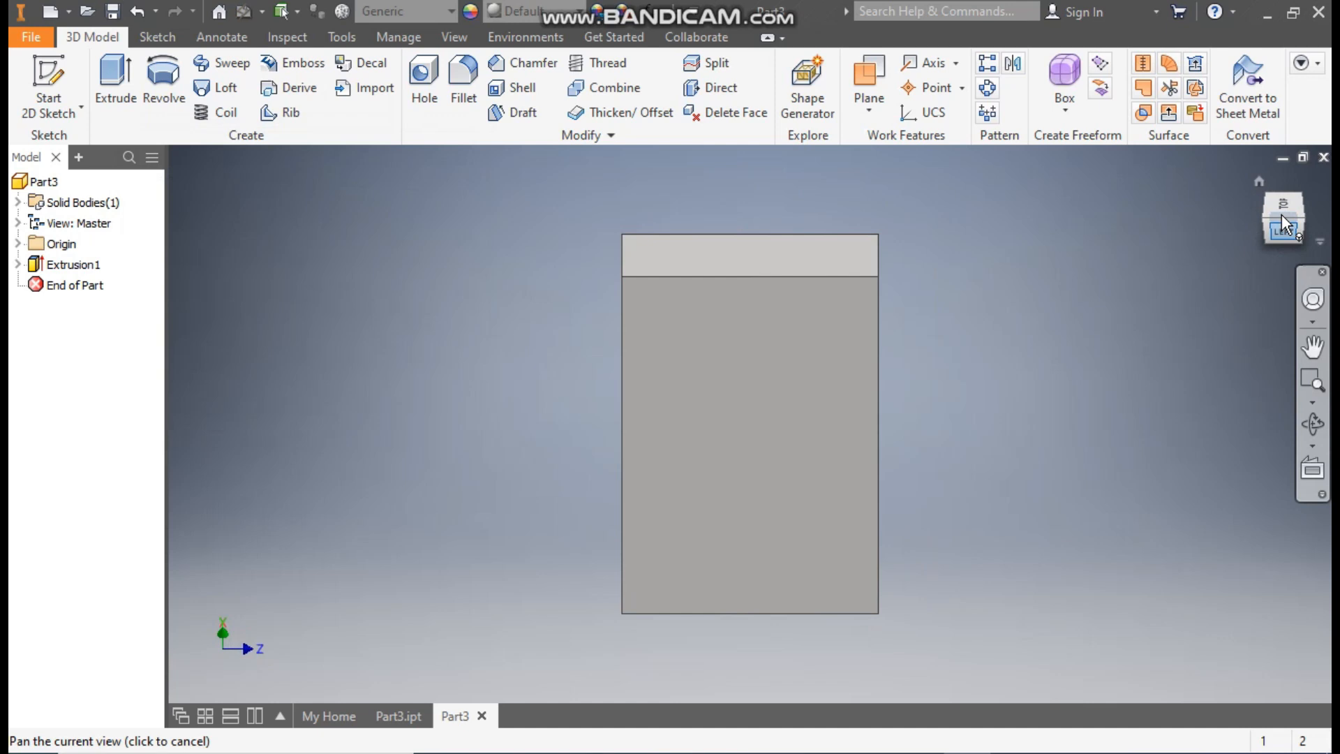
pyautogui.click(1260, 183)
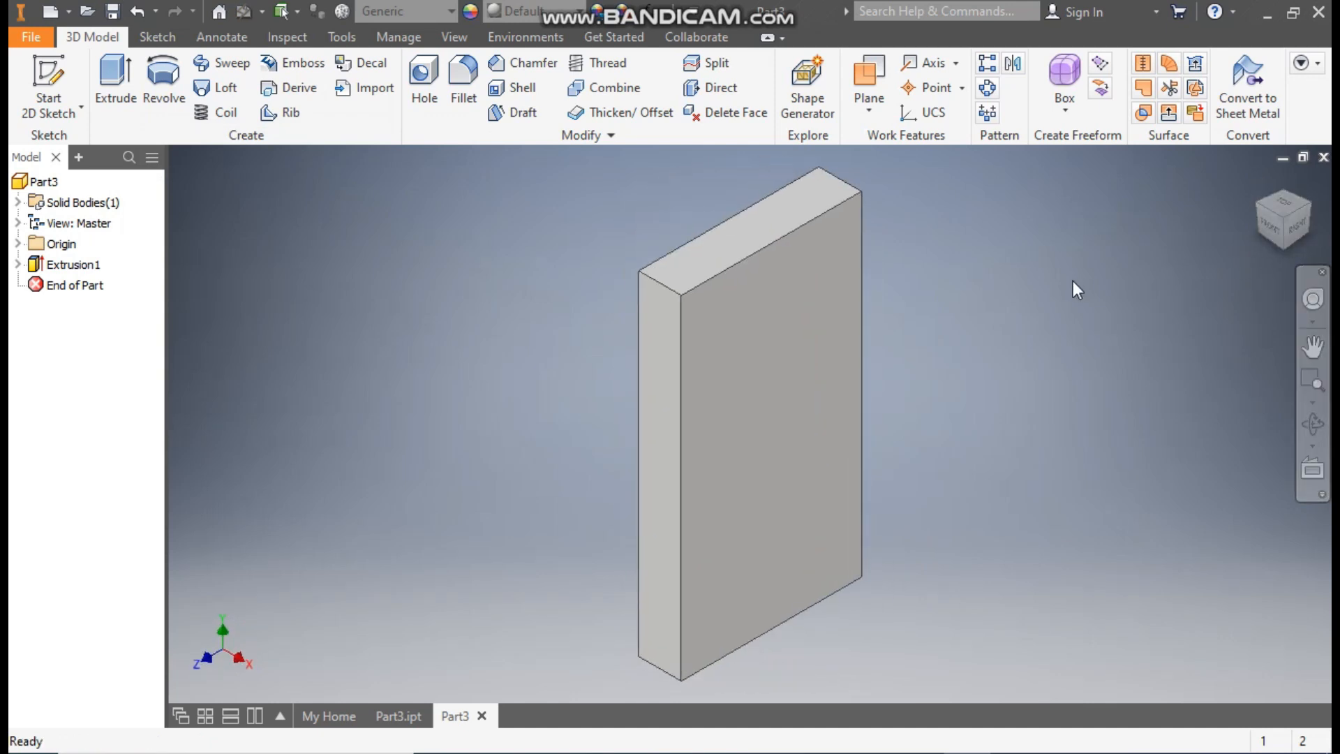
pyautogui.click(400, 715)
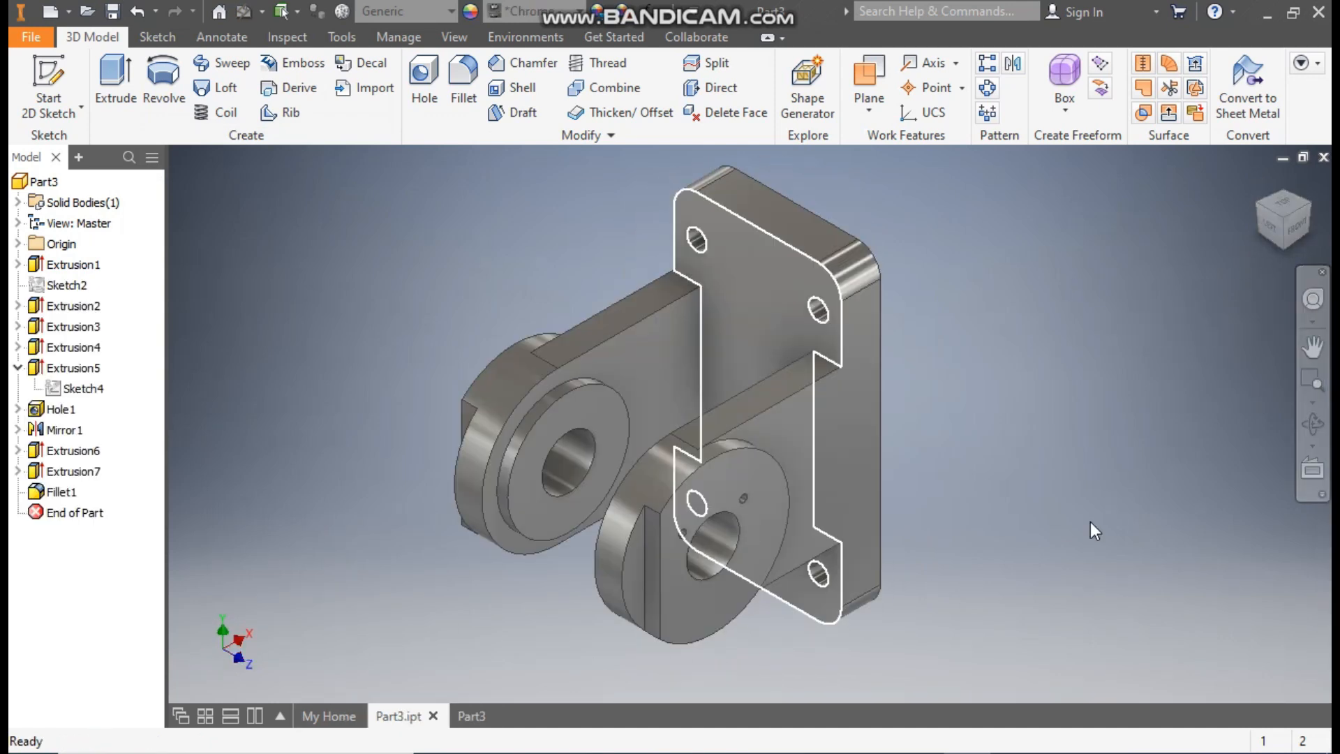
pyautogui.click(1267, 229)
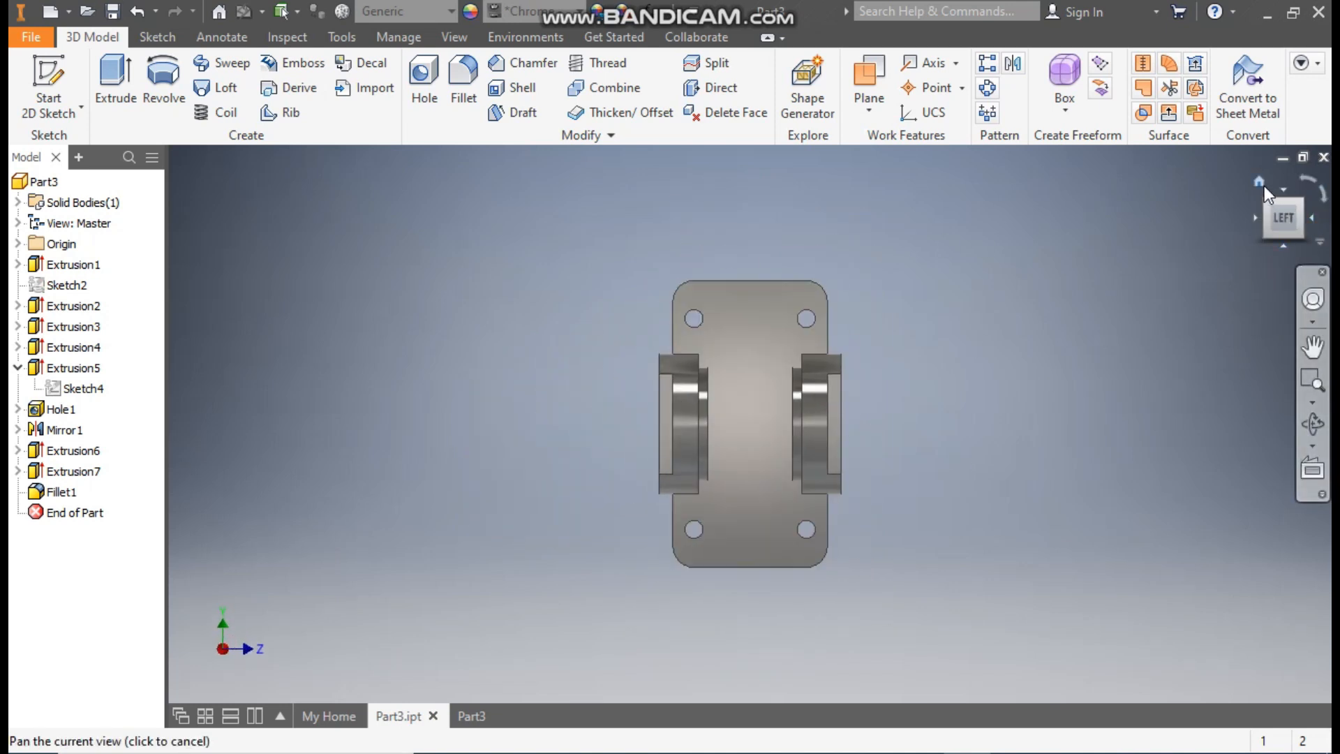
pyautogui.click(1262, 184)
pyautogui.click(1254, 198)
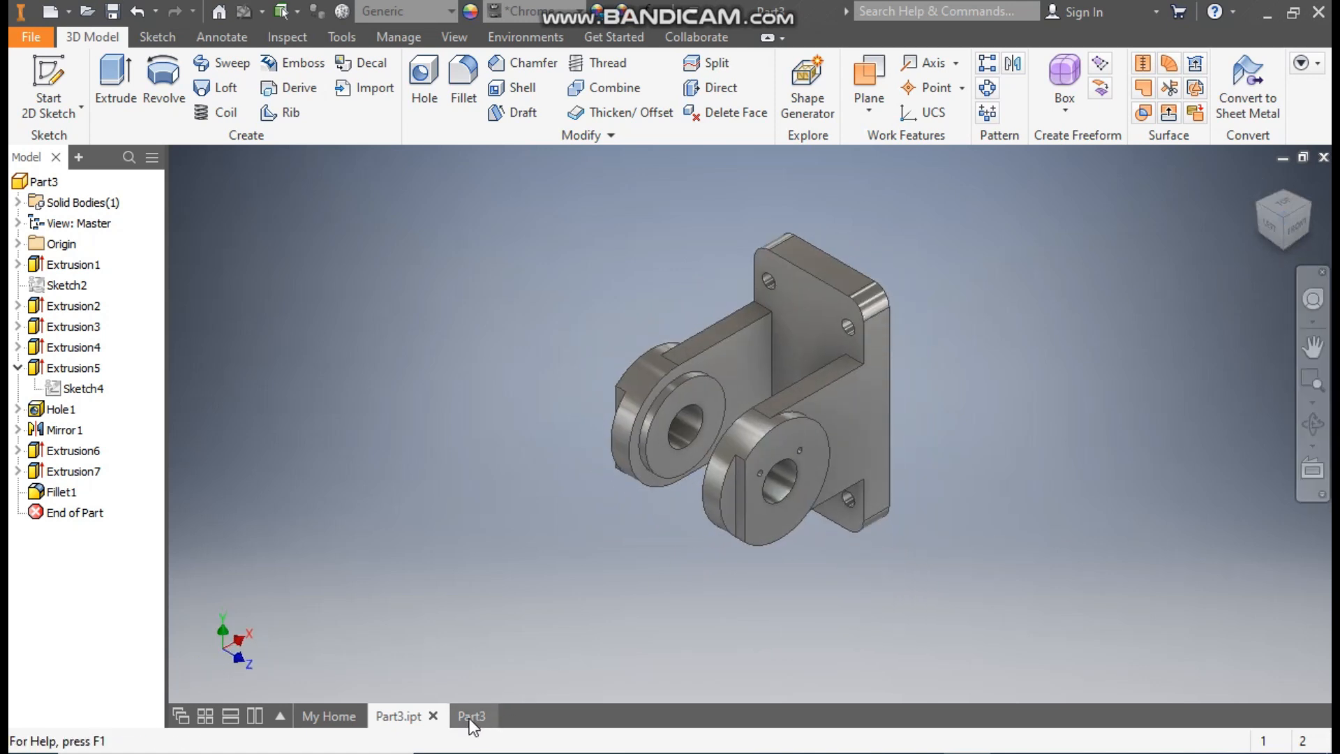
pyautogui.click(469, 716)
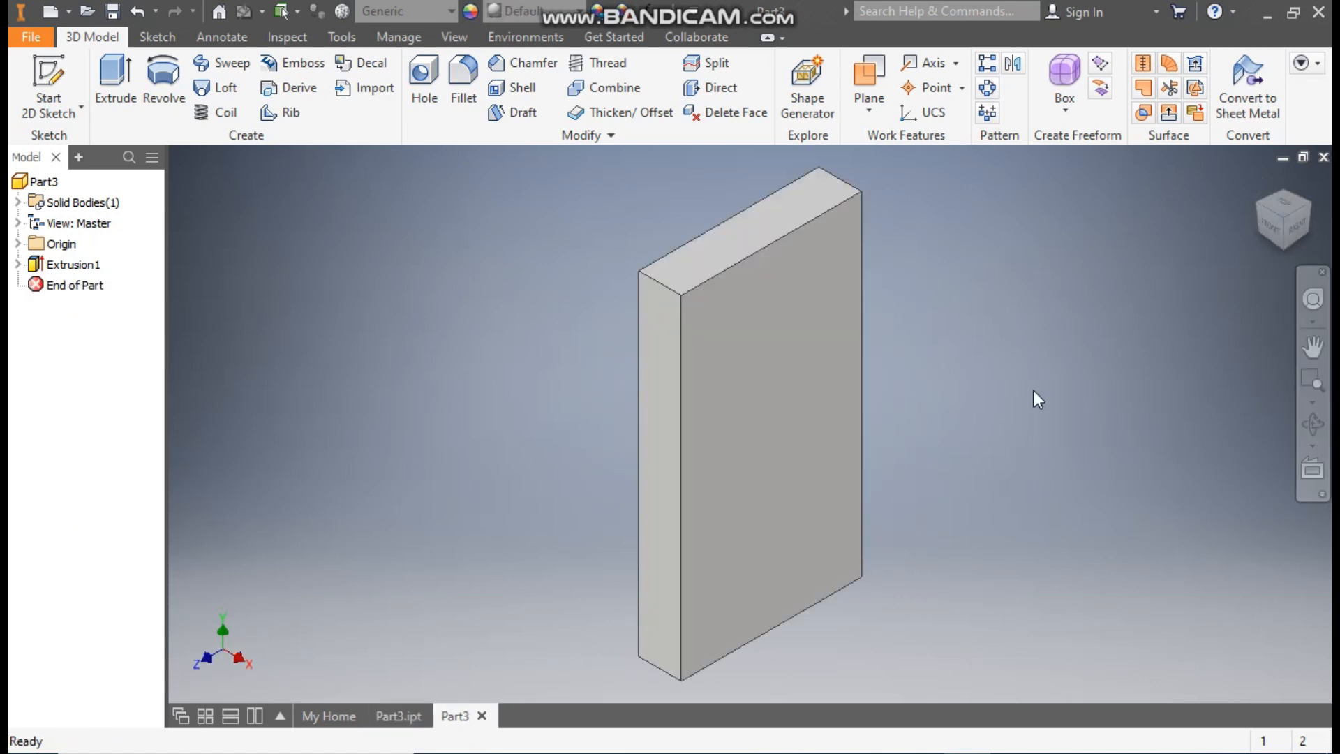
# Start a sketch on the plate's narrow front-facing side face.
pyautogui.click(1258, 208)
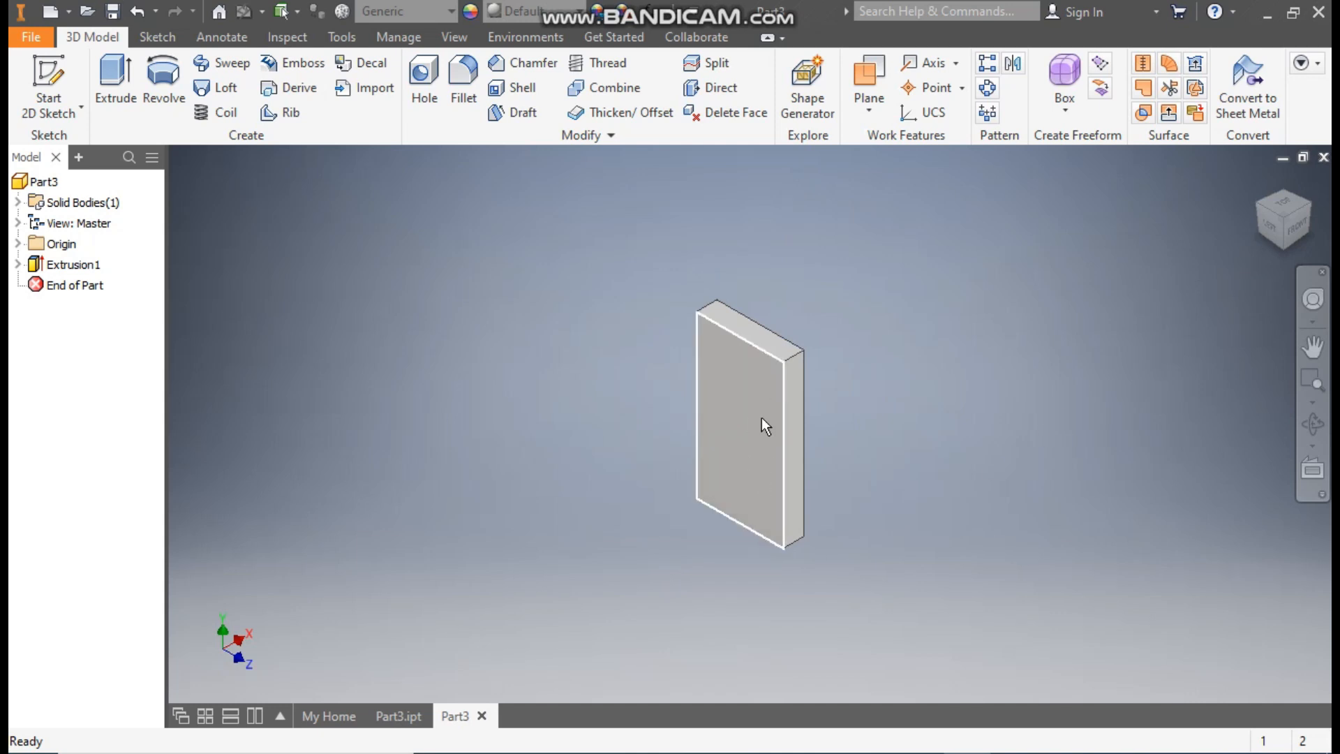
pyautogui.scroll(3, 747, 468)
pyautogui.click(839, 398)
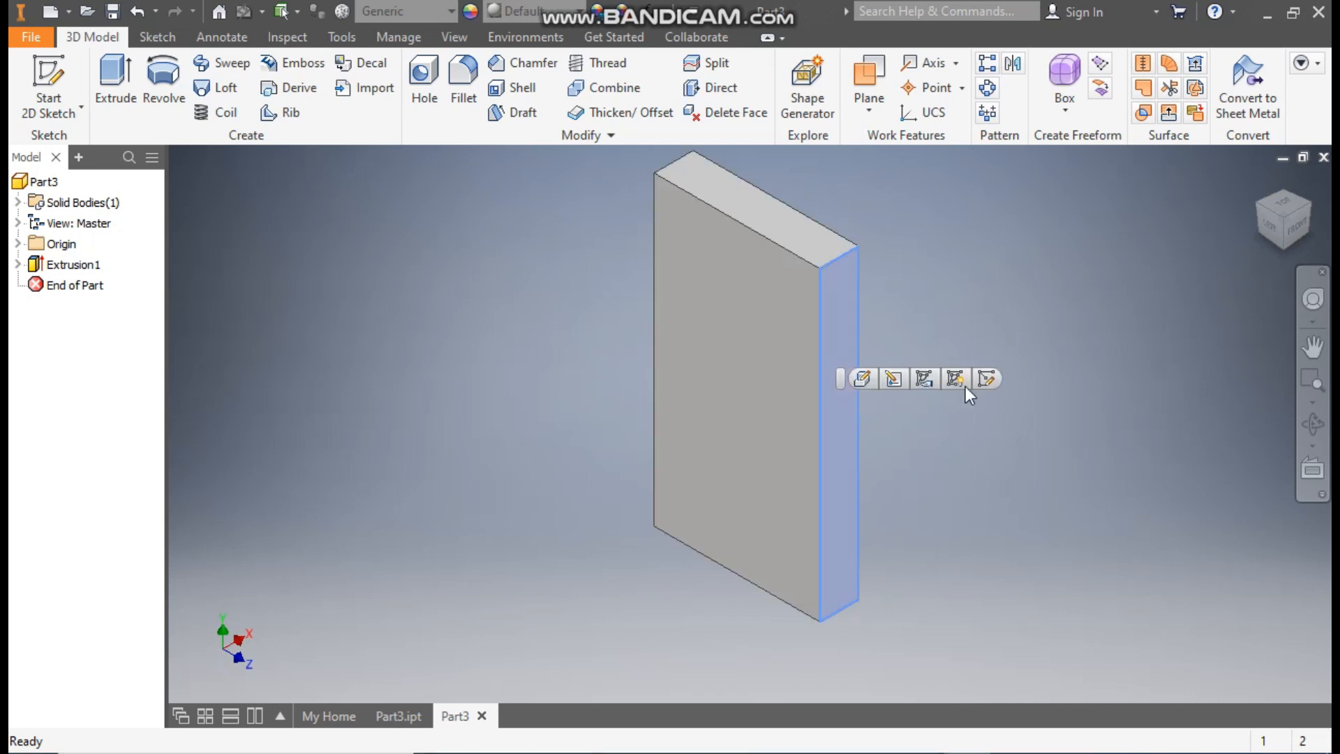
pyautogui.click(990, 377)
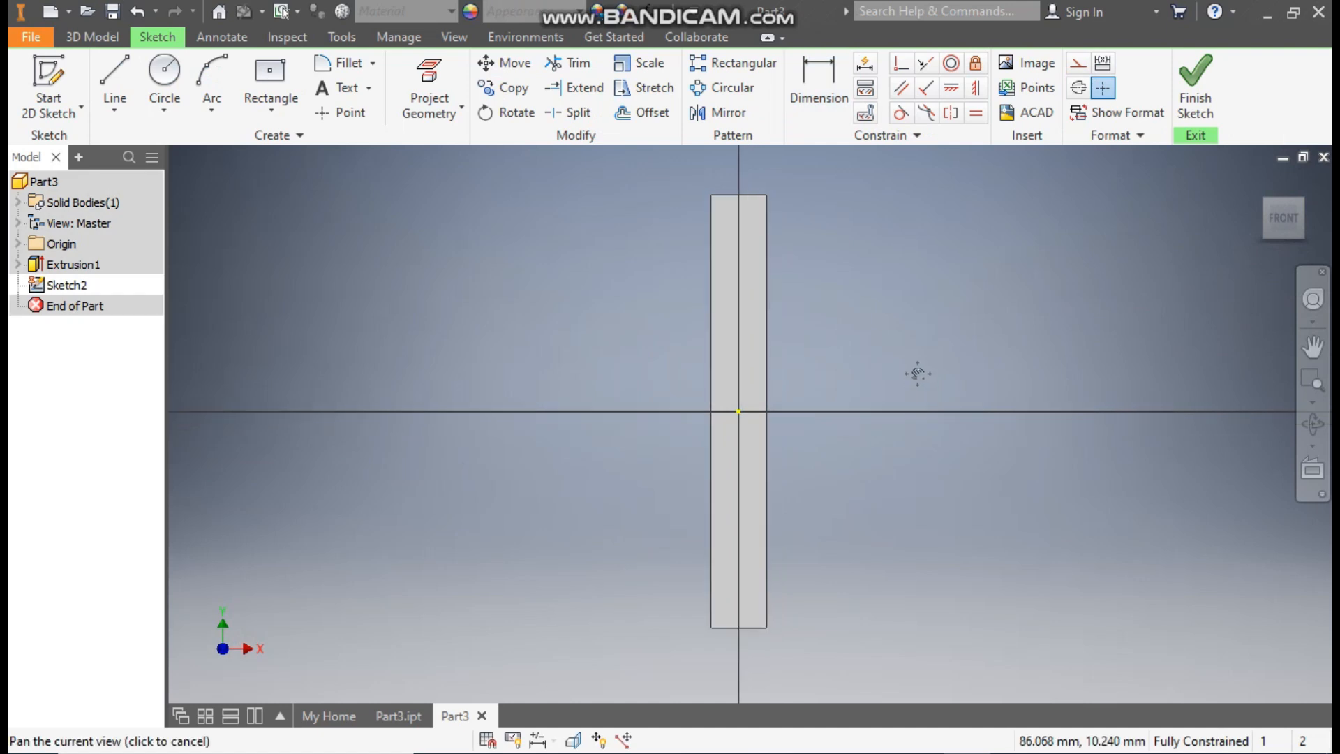
# Draw a 100 mm diameter circle centered on the horizontal axis, about 138 mm left of the origin.
pyautogui.click(159, 80)
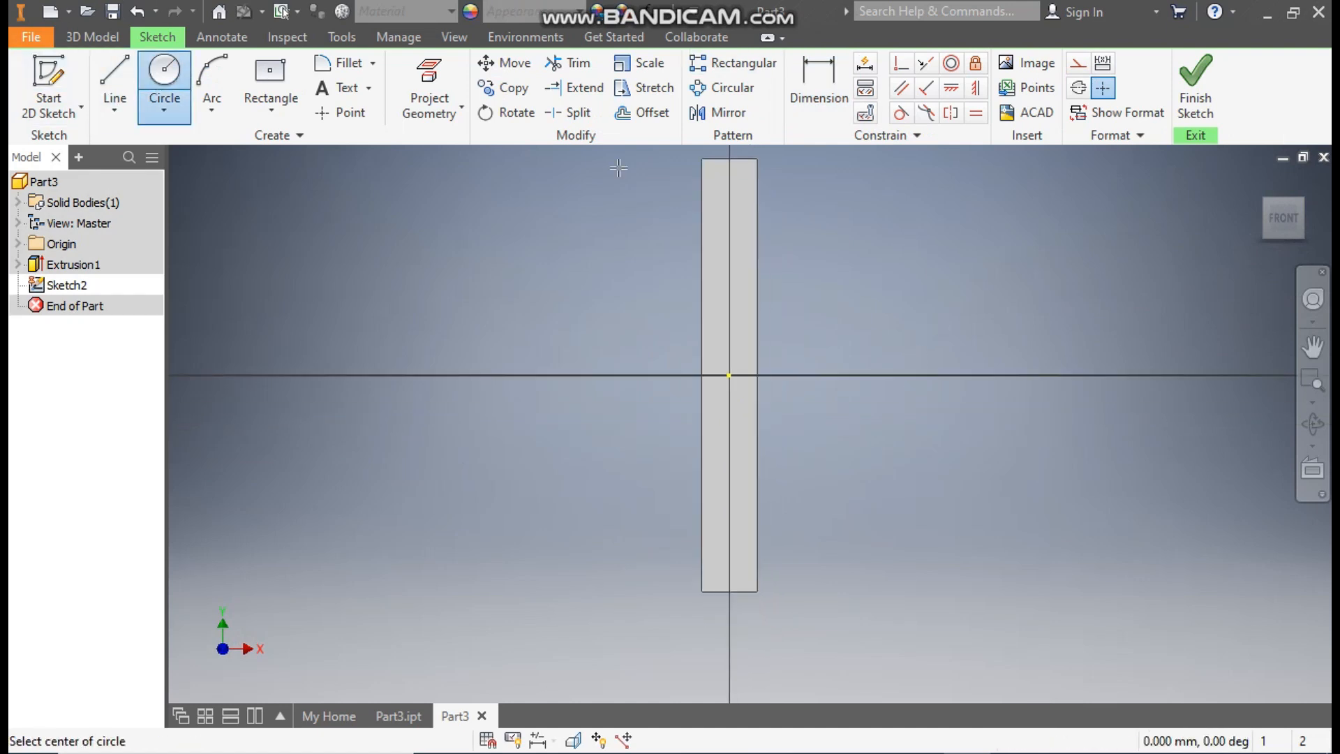
pyautogui.click(437, 377)
pyautogui.write('100')
pyautogui.press('Return')
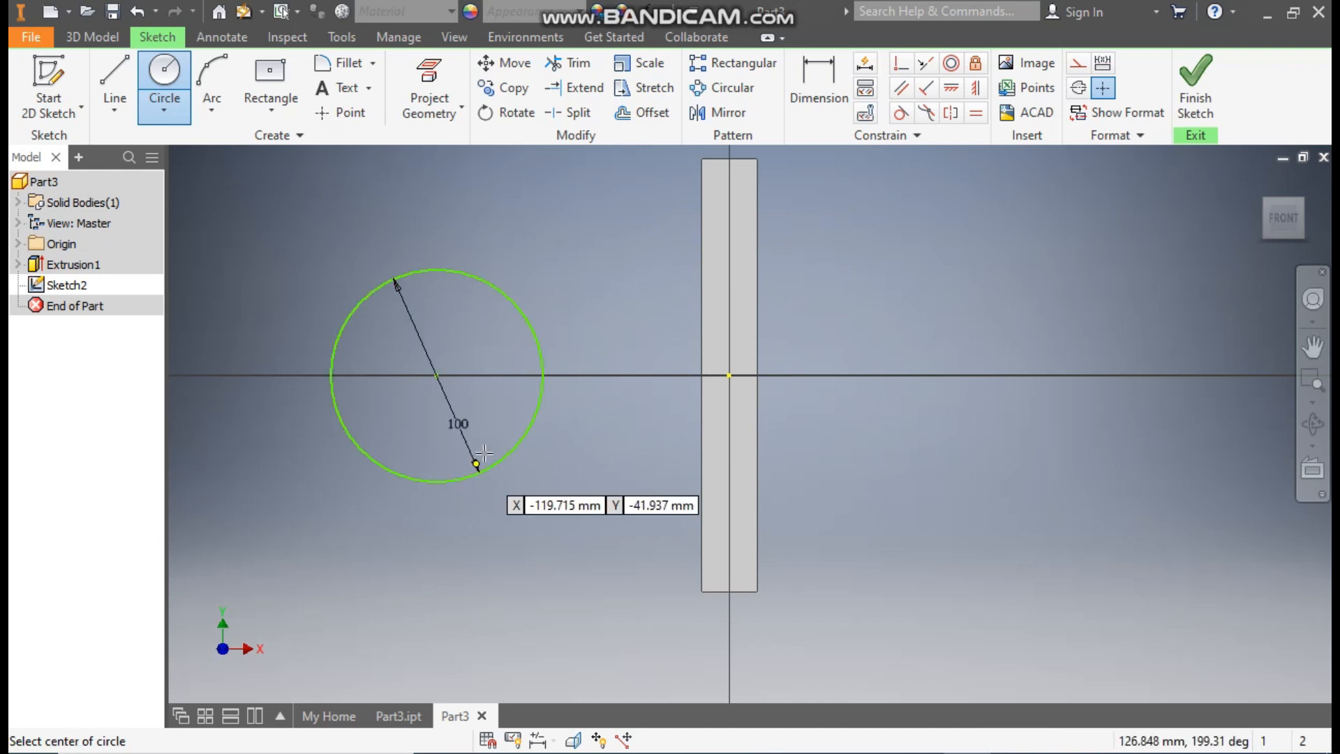
# Draw a two-point rectangle about 138 mm long from the plate's vertical centerline to the circle's lowest point.
pyautogui.click(283, 106)
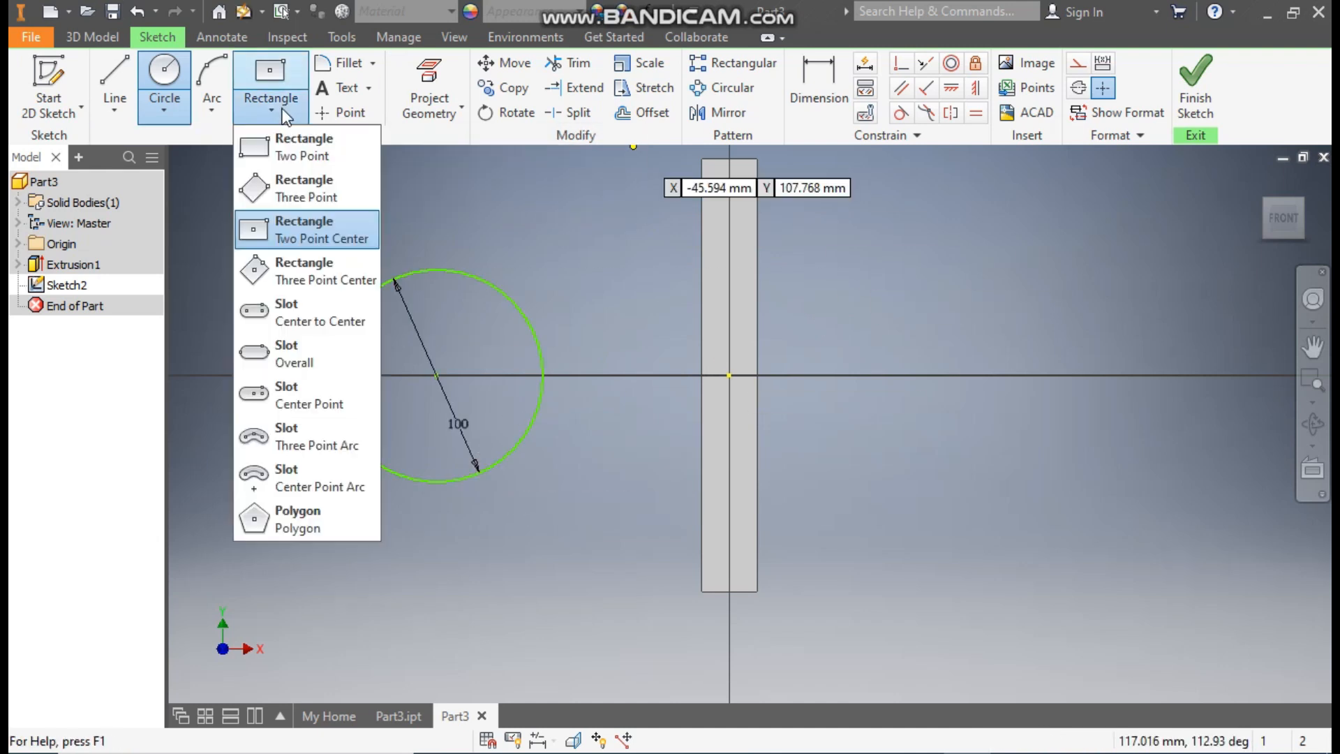
pyautogui.click(283, 157)
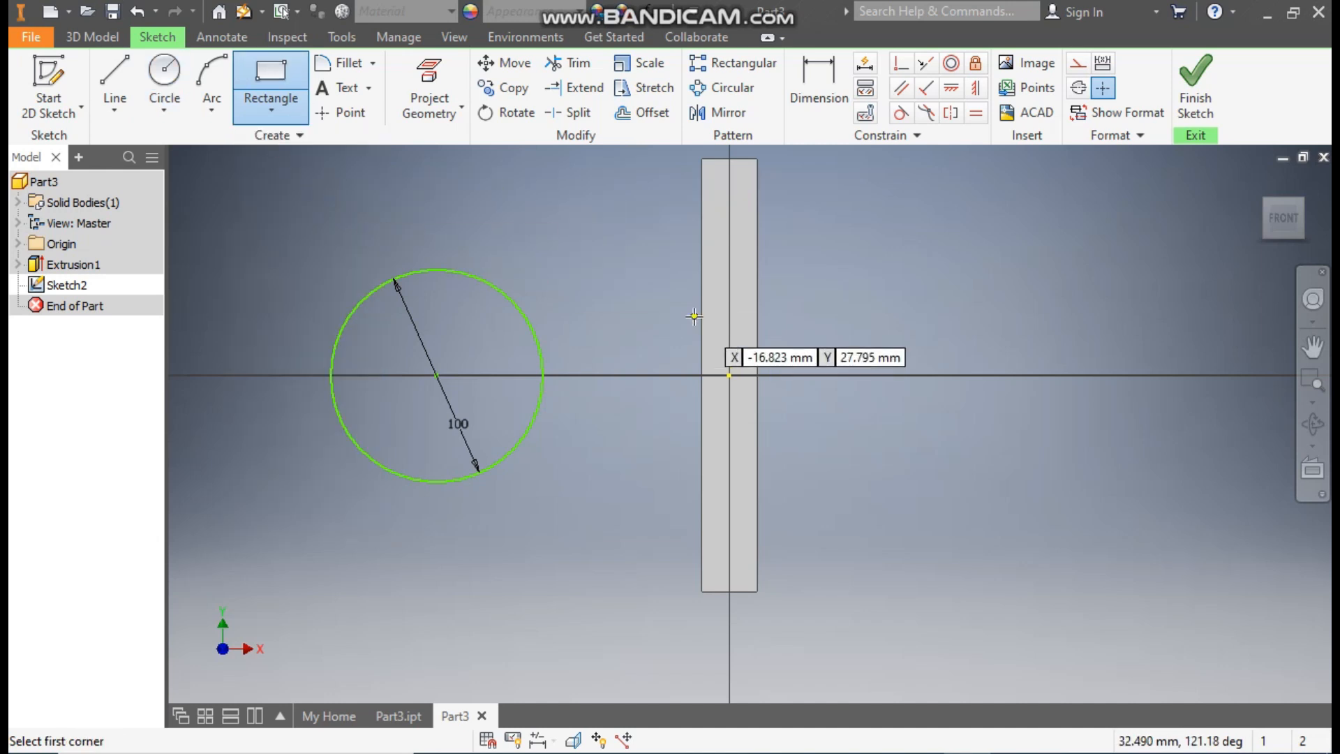
pyautogui.click(730, 275)
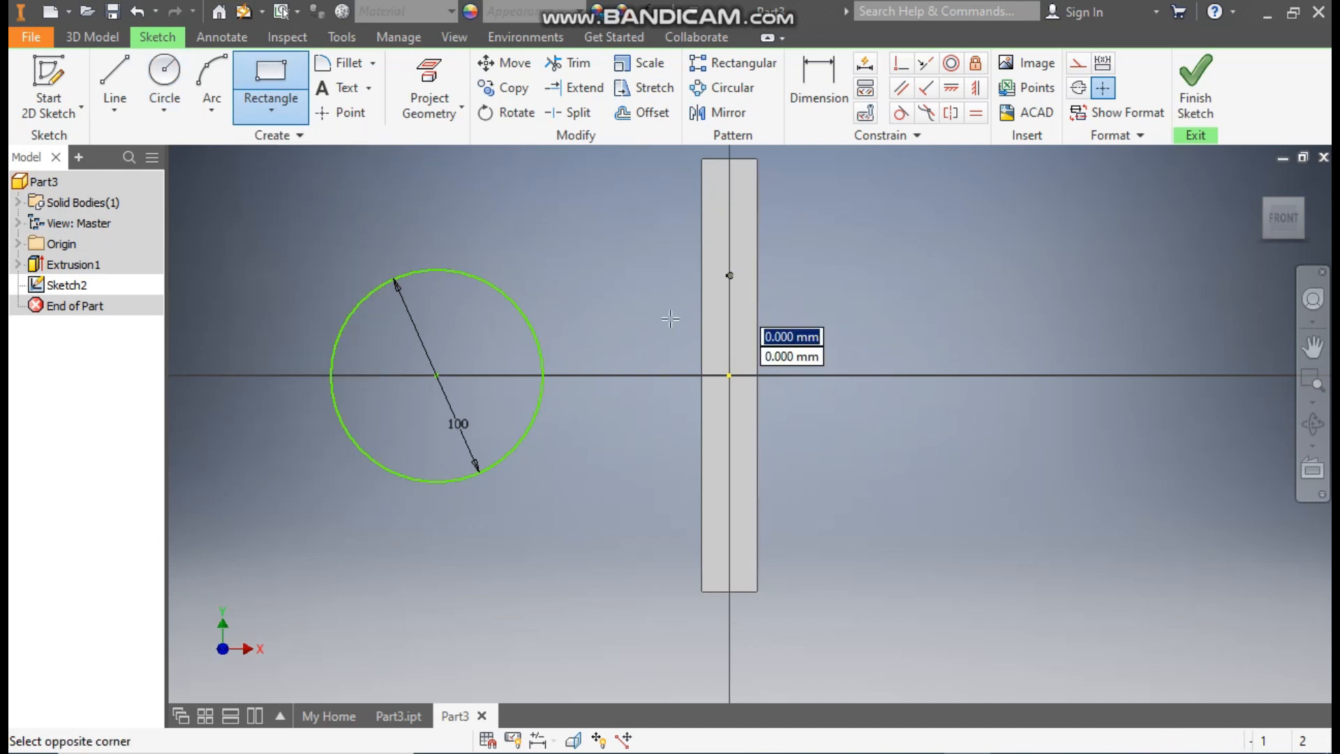
pyautogui.click(437, 482)
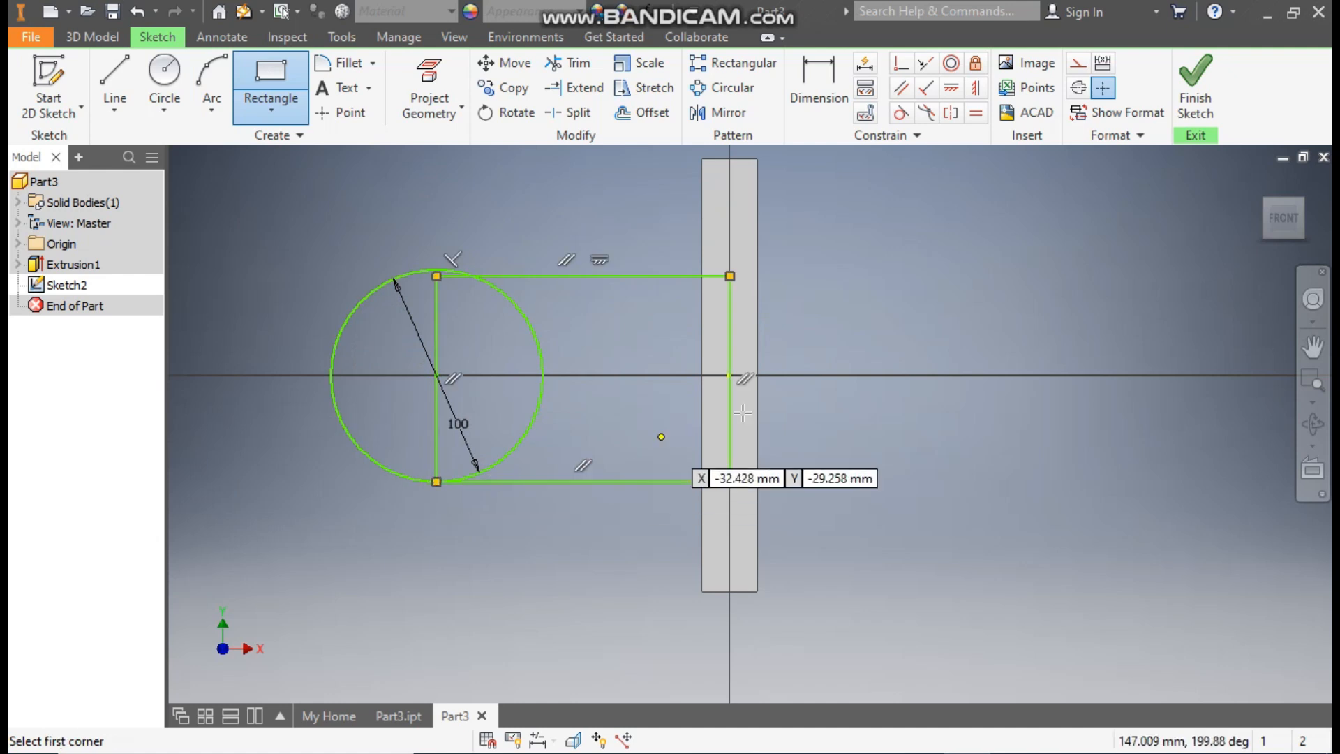
# Dimension the rectangle's lower horizontal side and set its length to 120 mm.
pyautogui.click(815, 82)
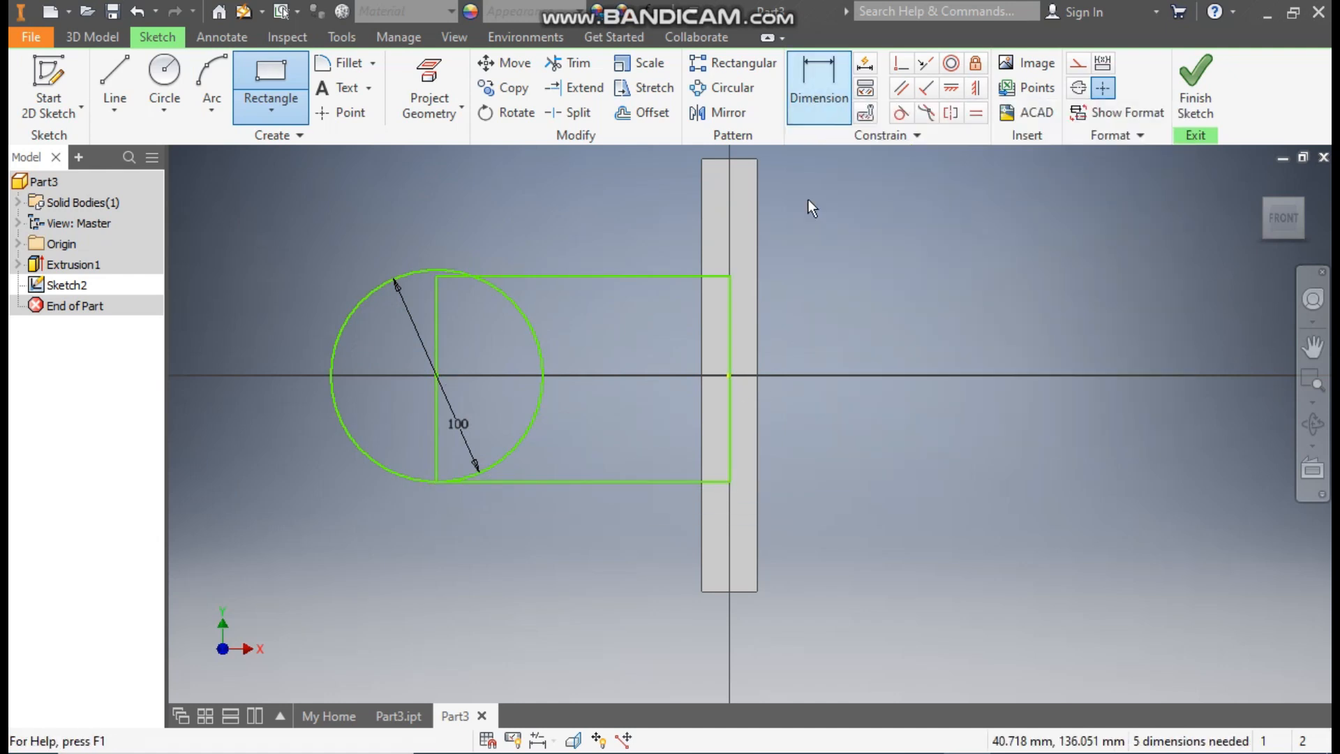
pyautogui.click(597, 489)
pyautogui.click(596, 588)
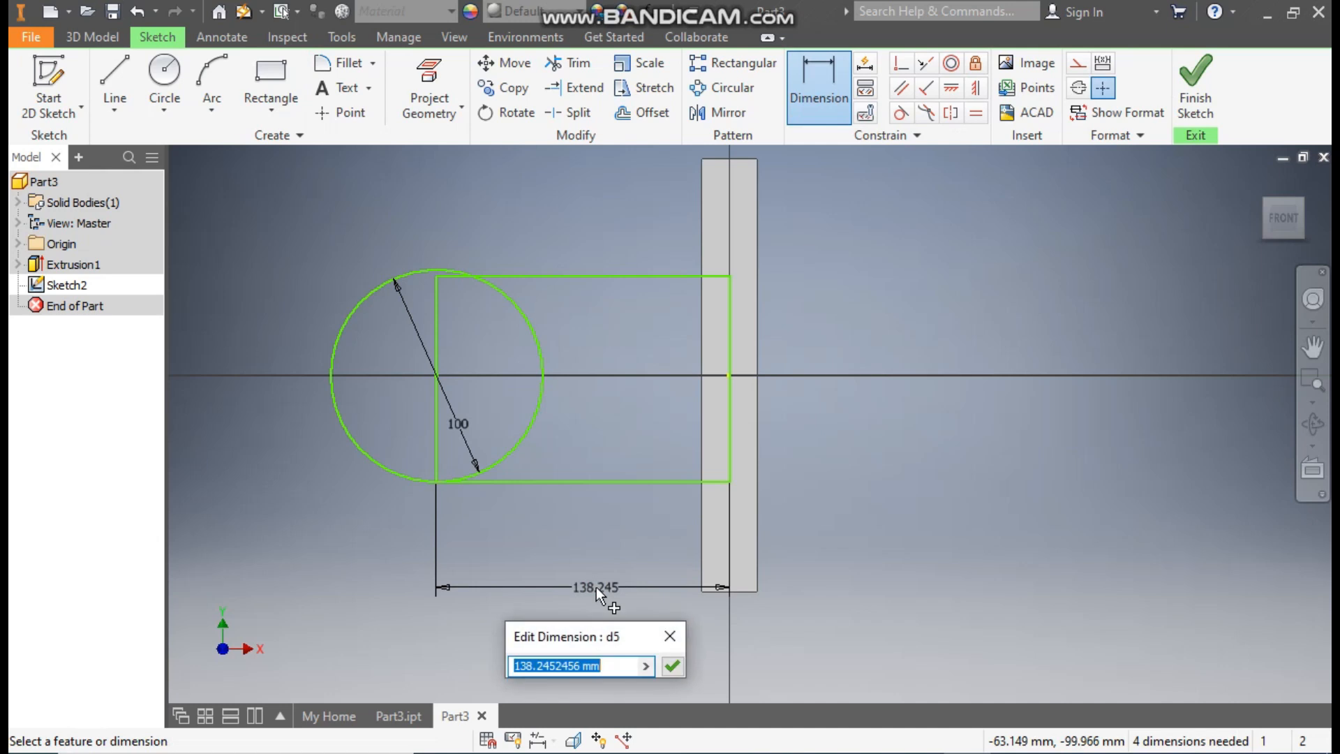
pyautogui.write('120')
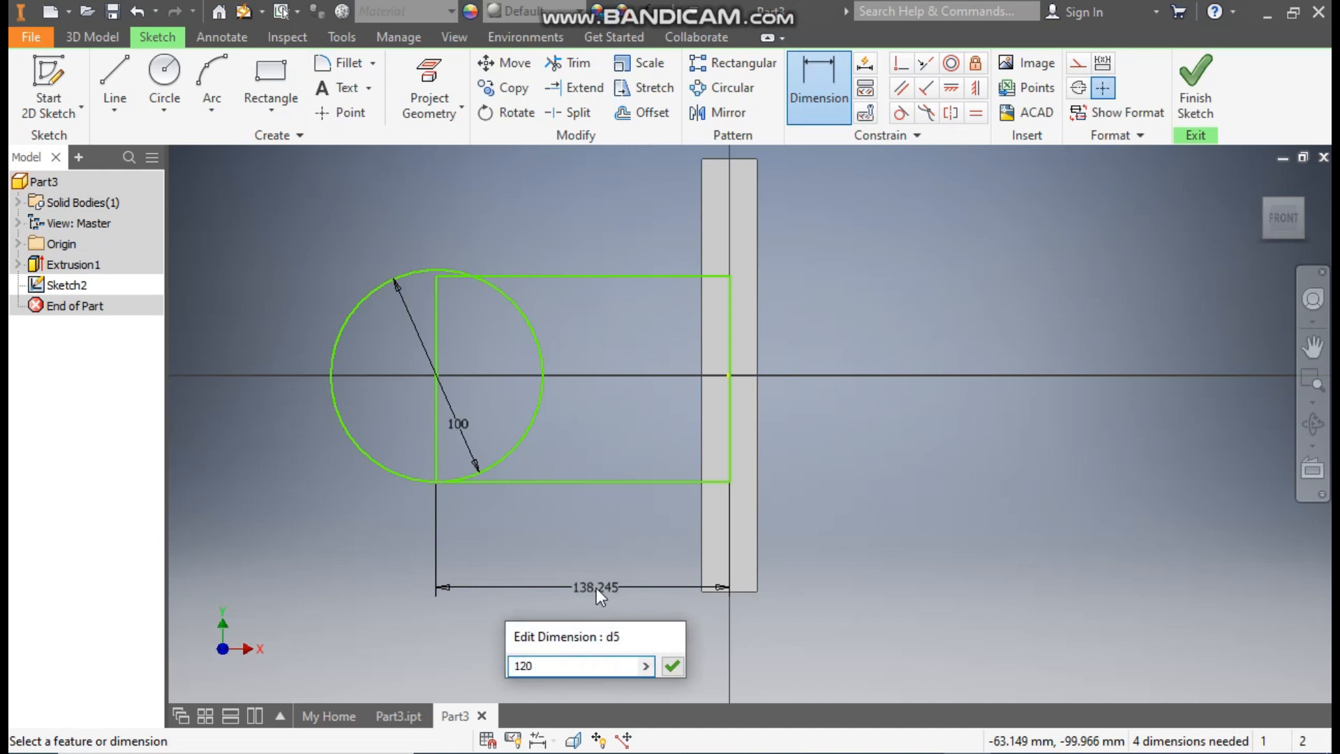
pyautogui.press('Return')
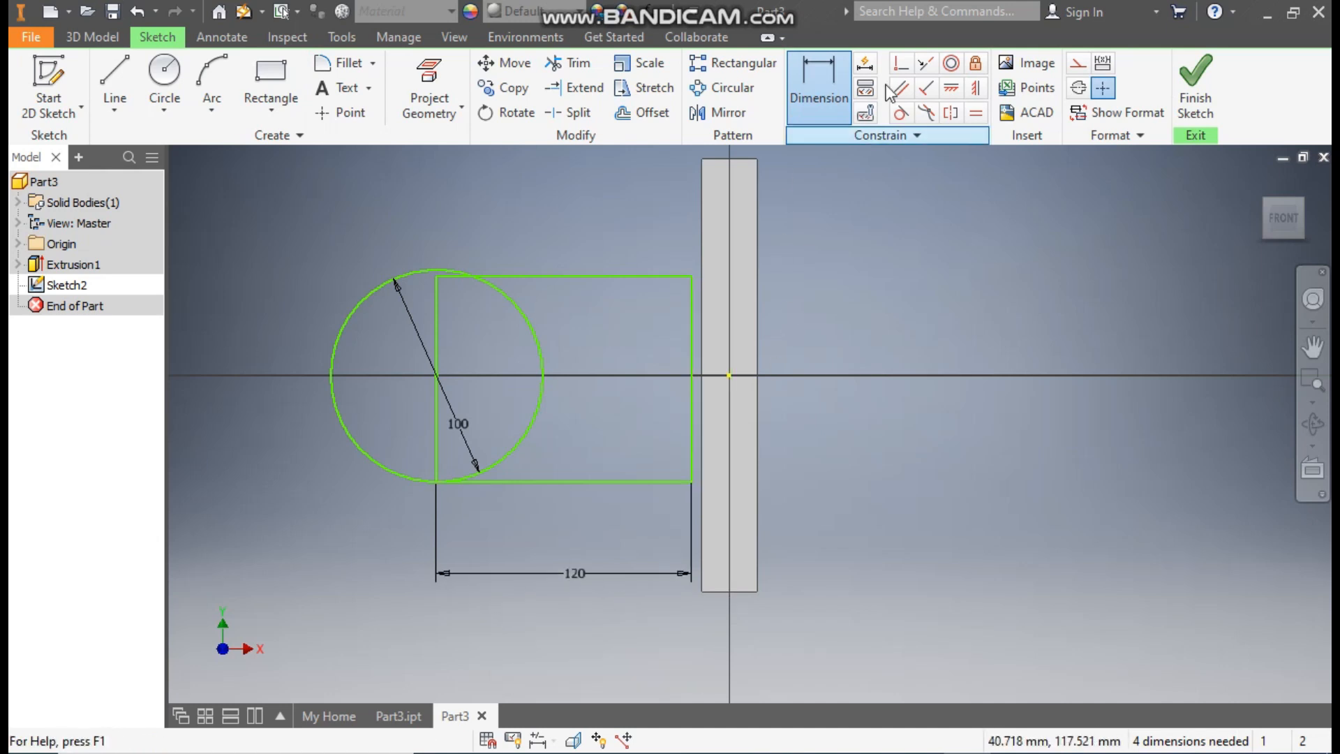
# Apply a coincident constraint between the origin and the midpoint of the rectangle's right vertical side.
pyautogui.click(901, 64)
pyautogui.click(730, 377)
pyautogui.click(691, 378)
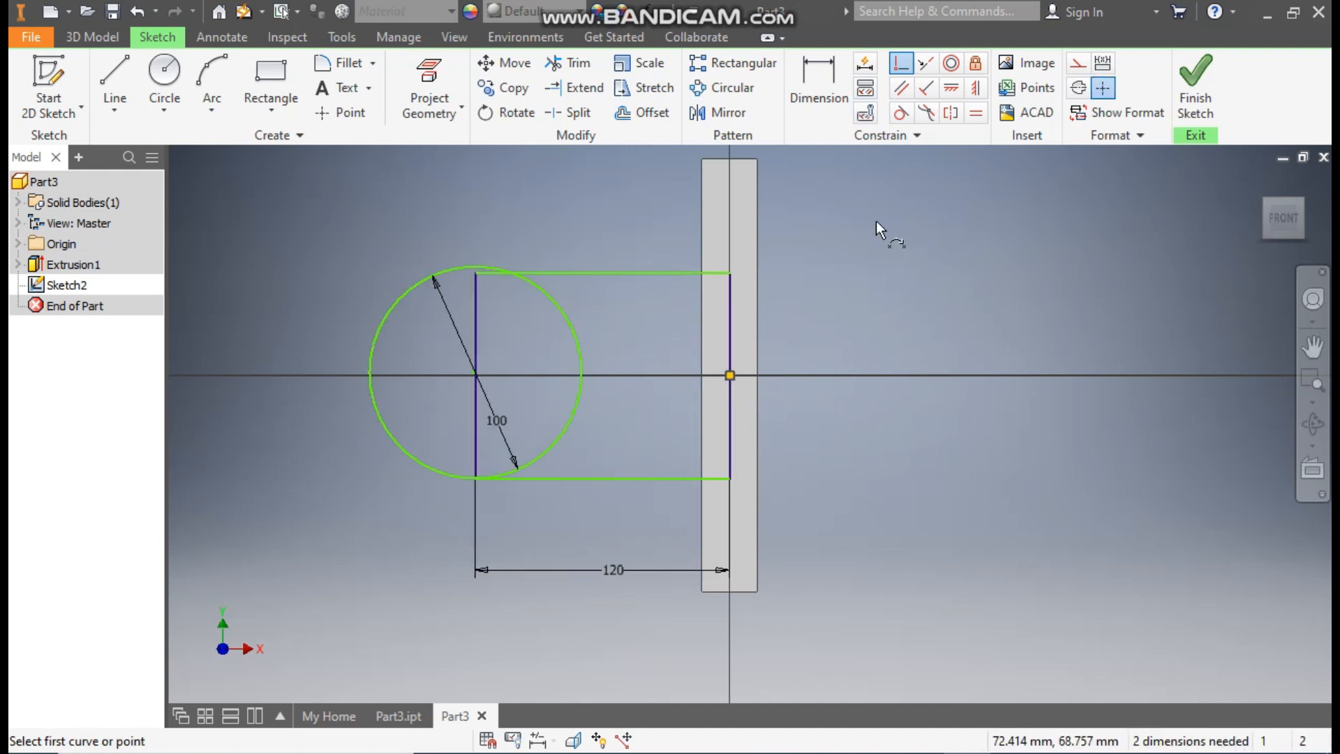
# Constrain the rectangle's upper-left corner to lie on the circle and align the circle's center horizontally with the origin.
pyautogui.click(475, 271)
pyautogui.click(505, 274)
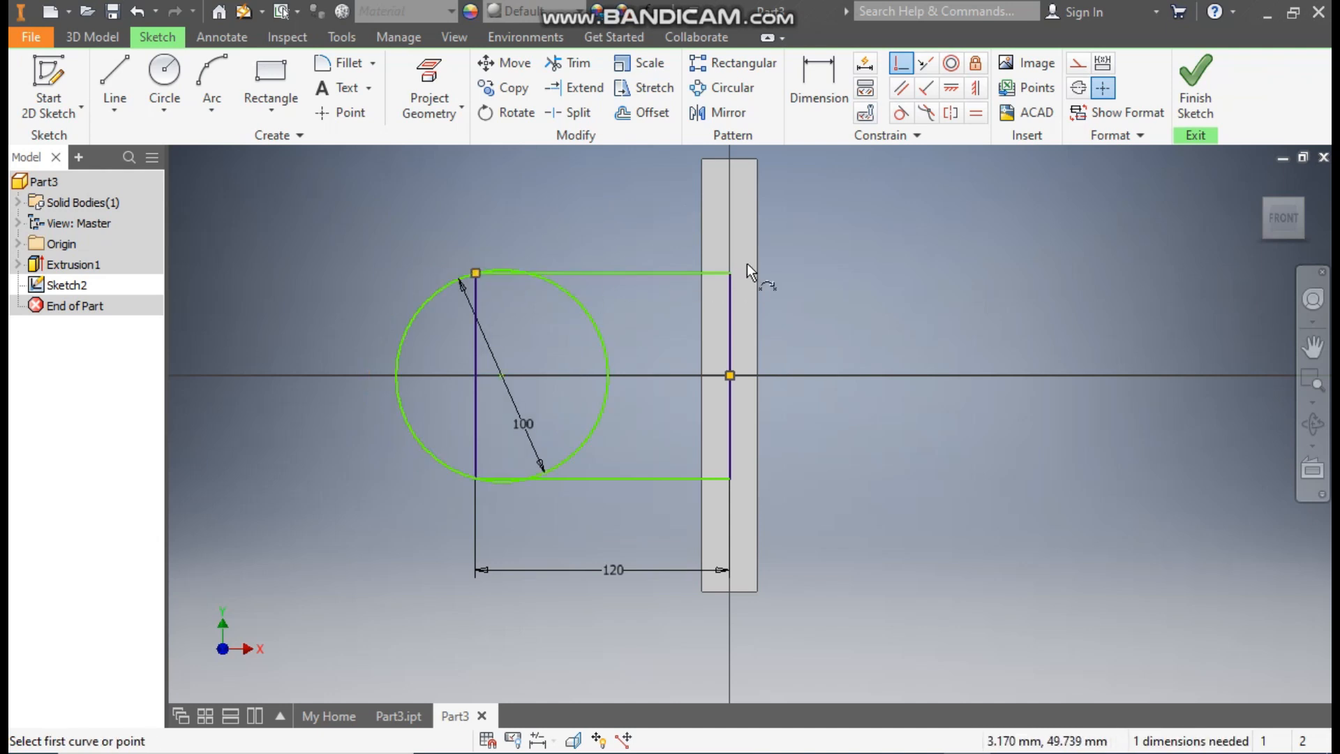
pyautogui.click(950, 88)
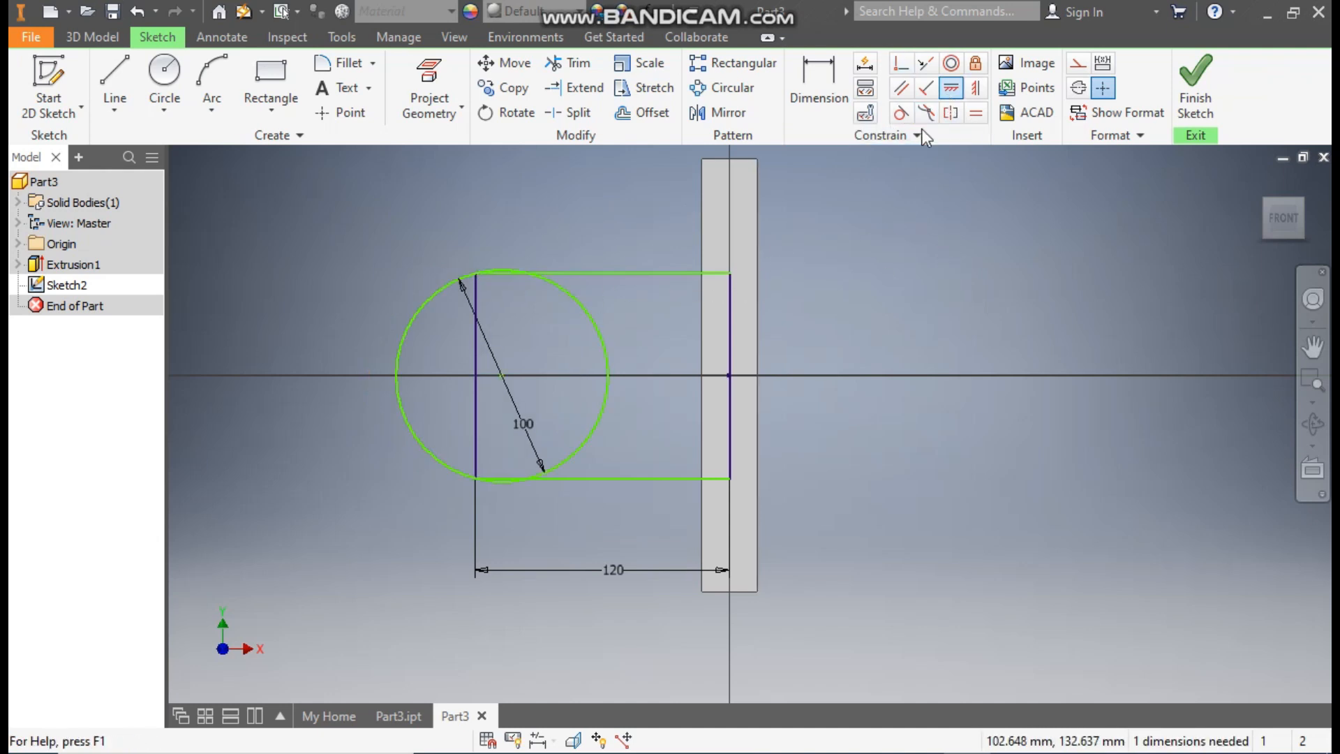
pyautogui.click(502, 375)
pyautogui.click(729, 374)
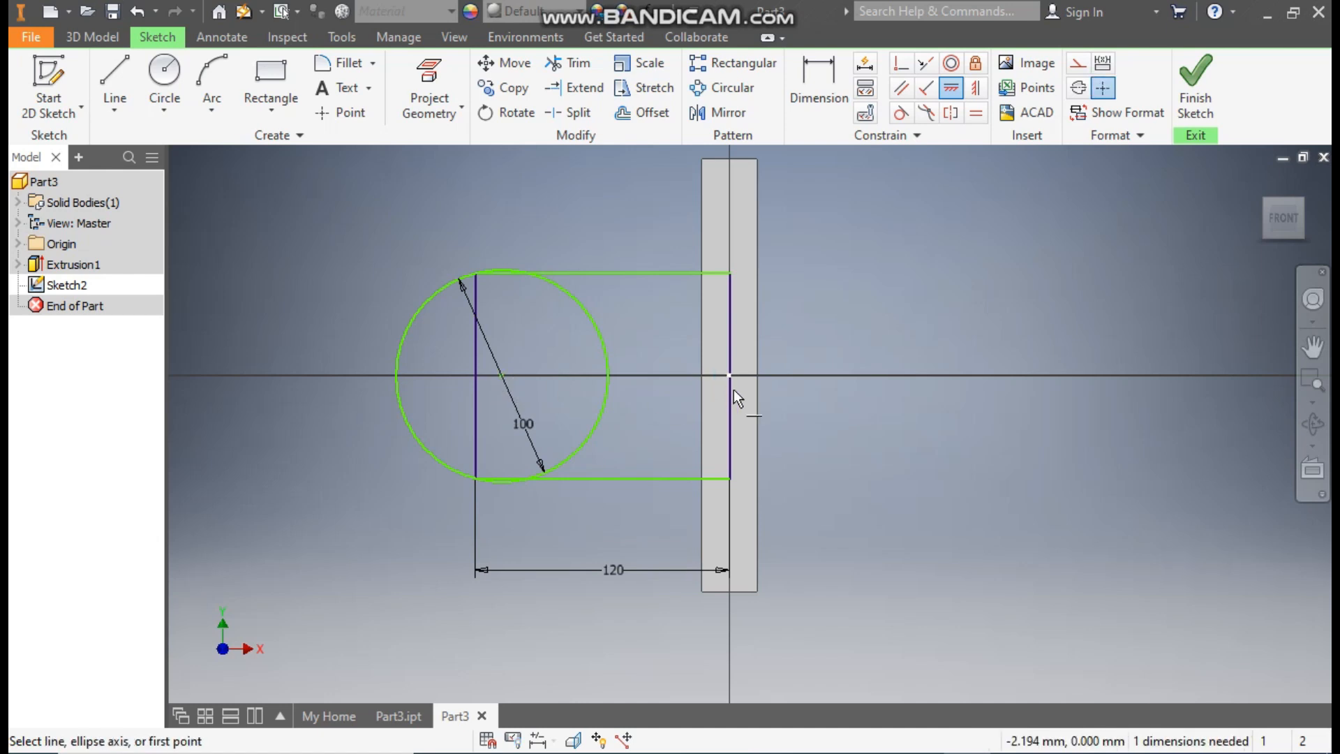
# Apply a vertical constraint between the circle's center and the rectangle's upper-left corner.
pyautogui.click(975, 88)
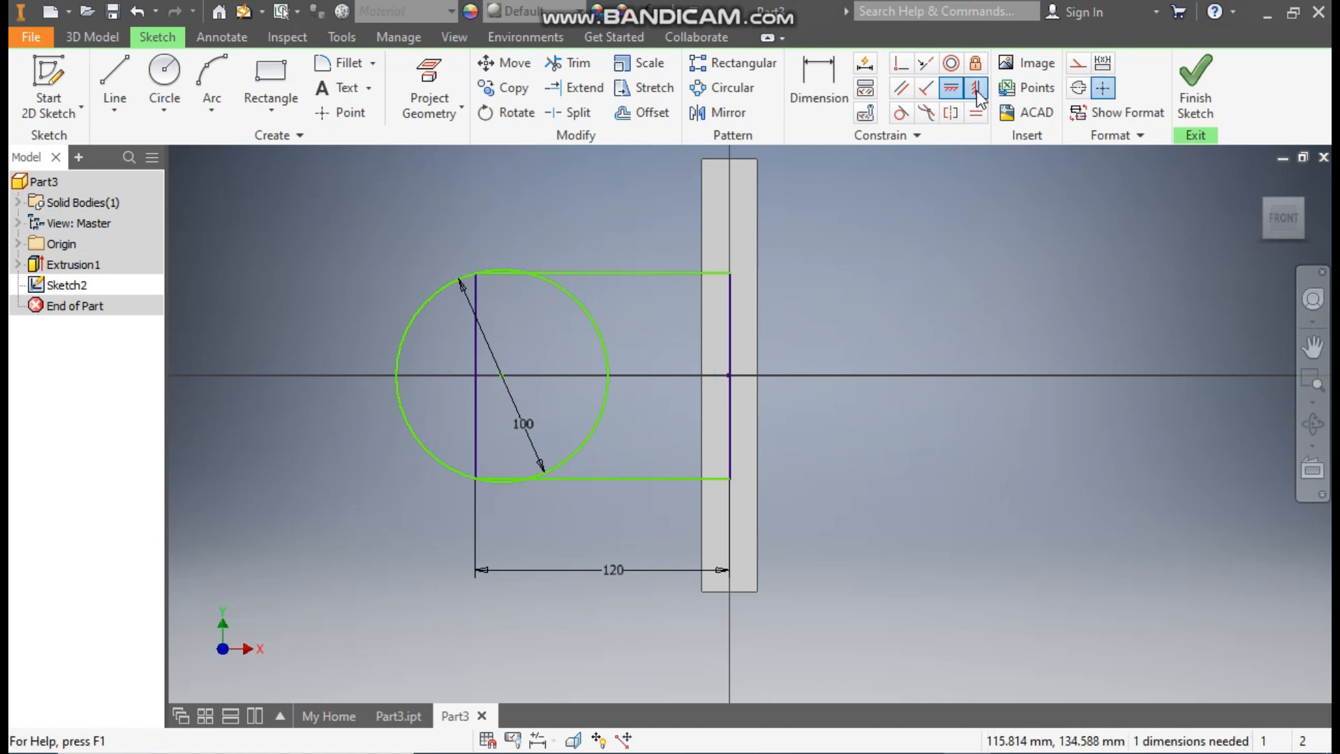
pyautogui.click(502, 376)
pyautogui.click(479, 275)
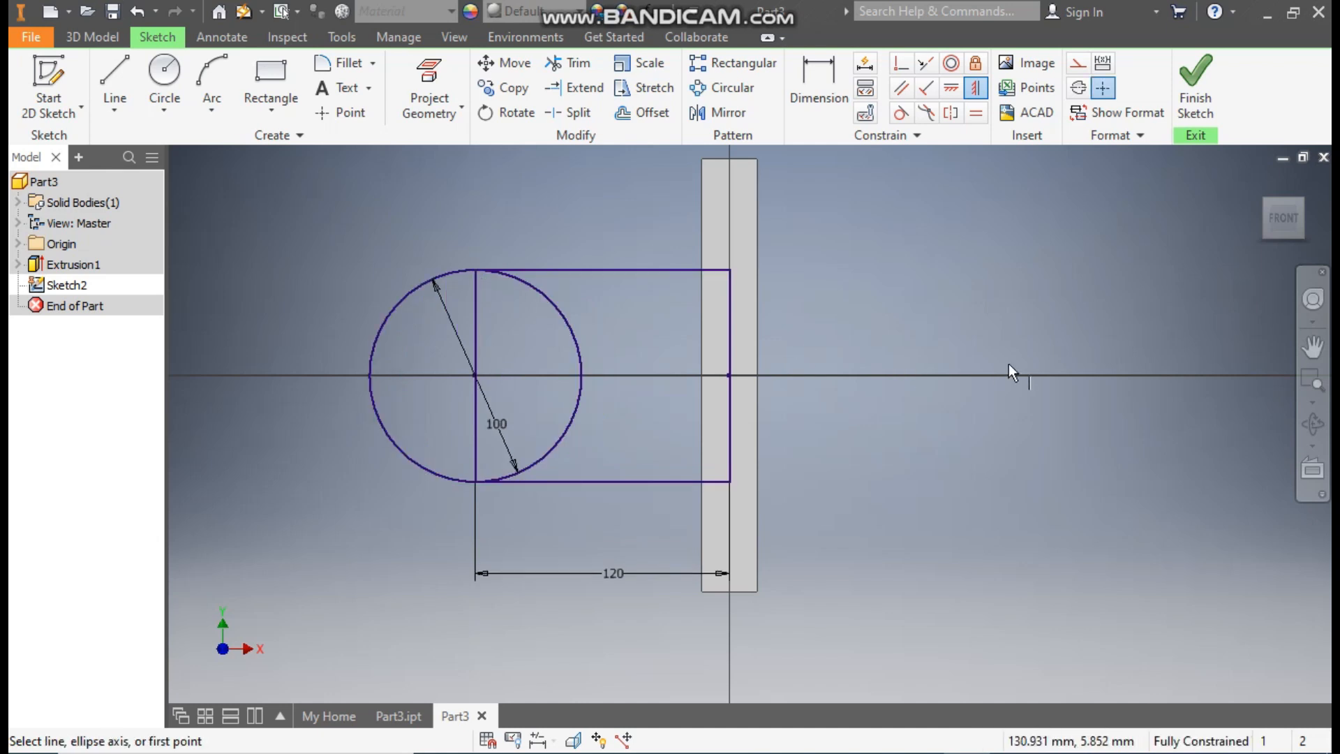
pyautogui.press('Escape')
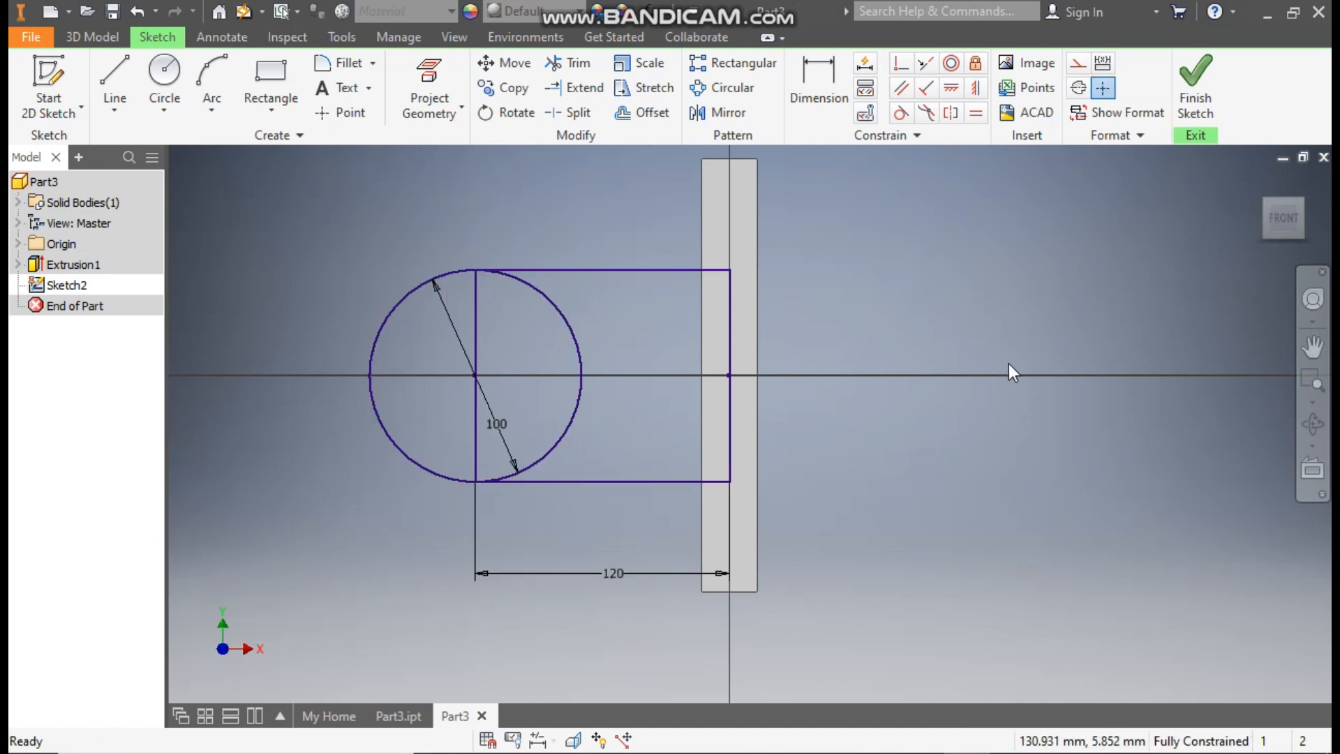
# Finish the sketch and extrude the whole circle asymmetrically, 10 mm toward the front and 18 mm toward the back.
pyautogui.click(1195, 79)
pyautogui.click(116, 77)
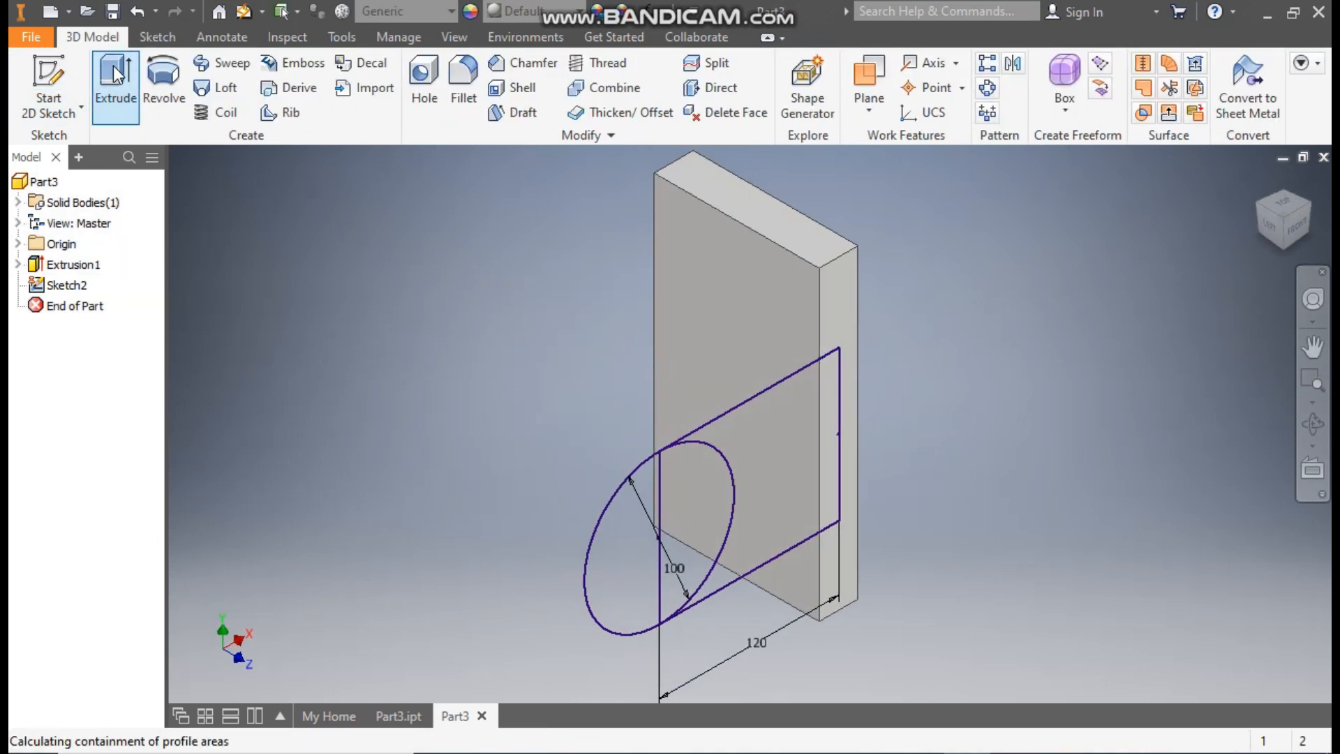
pyautogui.click(694, 489)
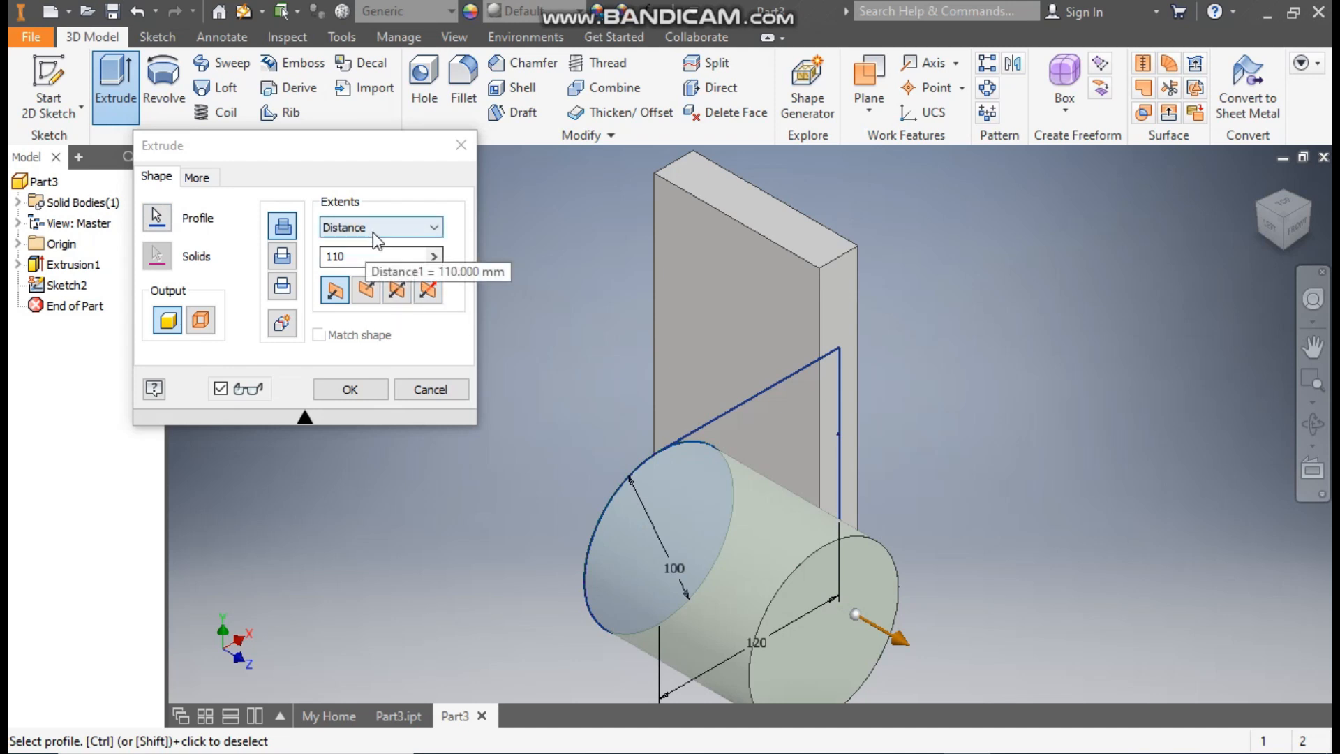
pyautogui.click(429, 290)
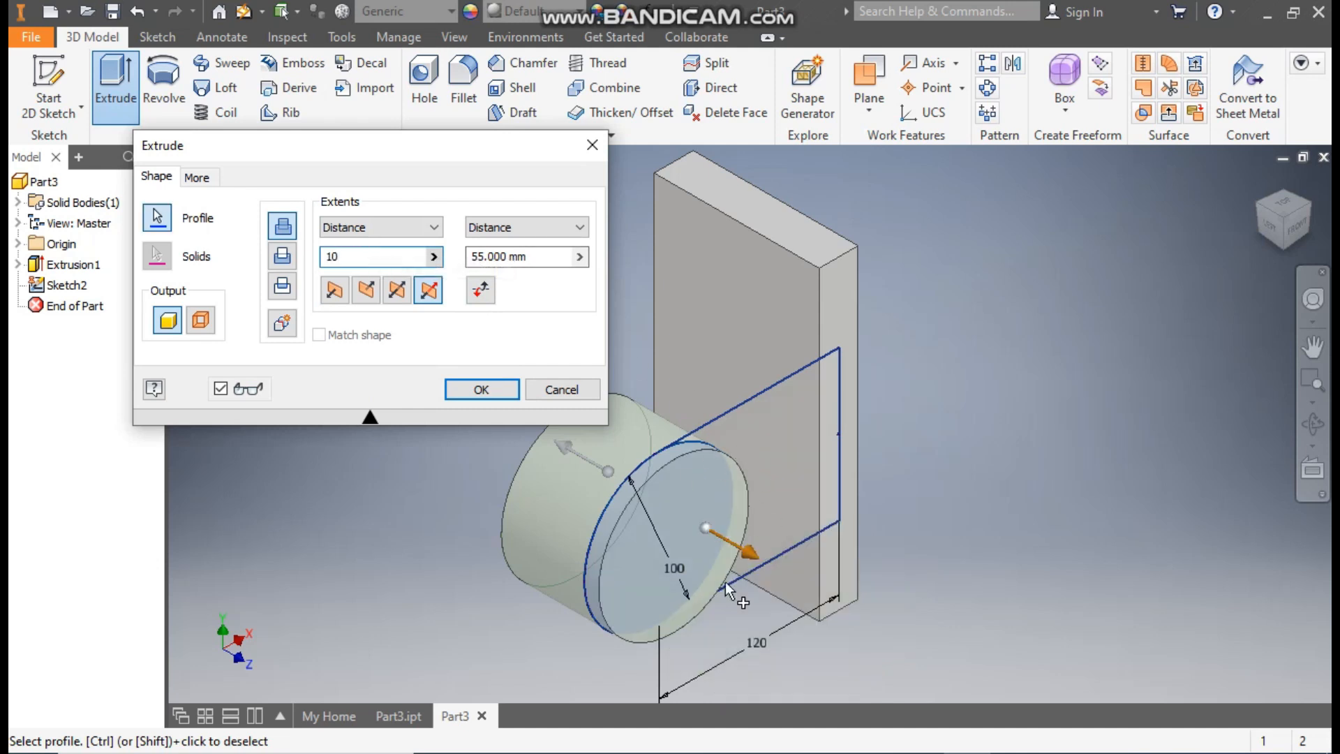
pyautogui.press('Tab')
pyautogui.write('18')
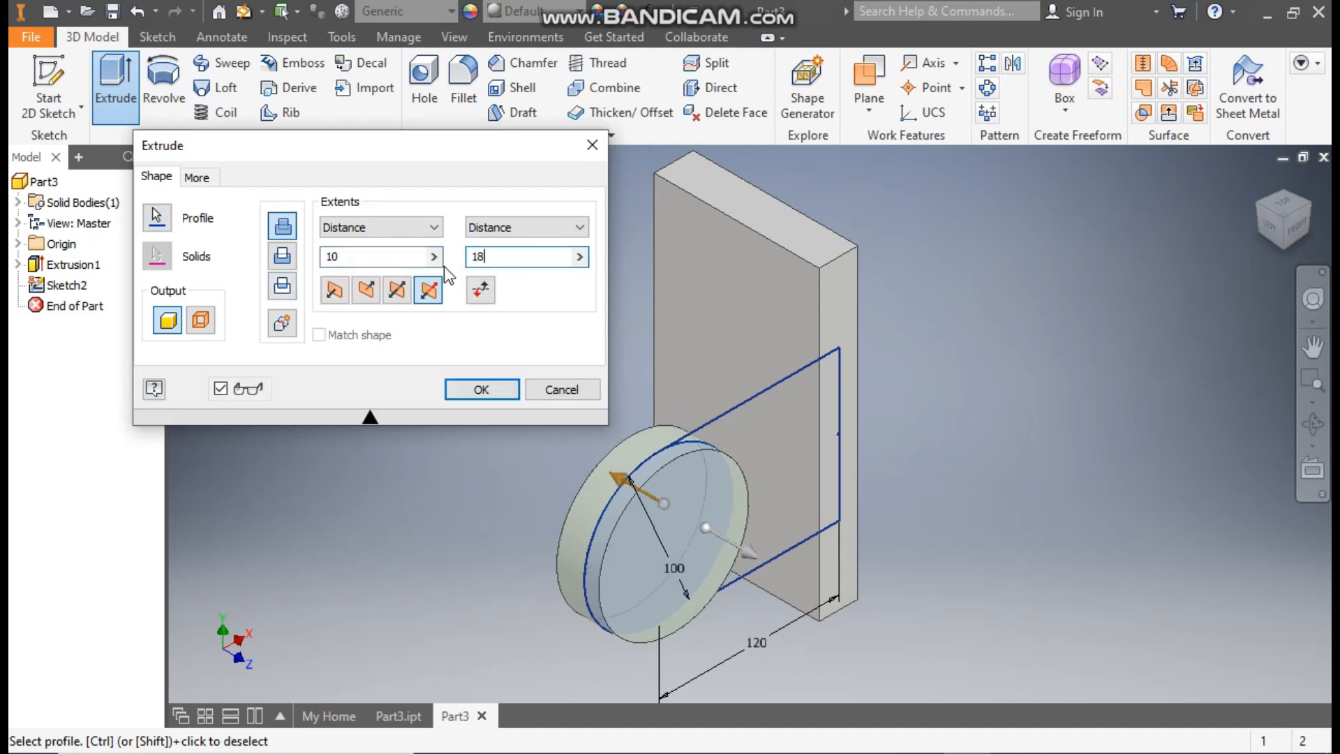
pyautogui.click(482, 389)
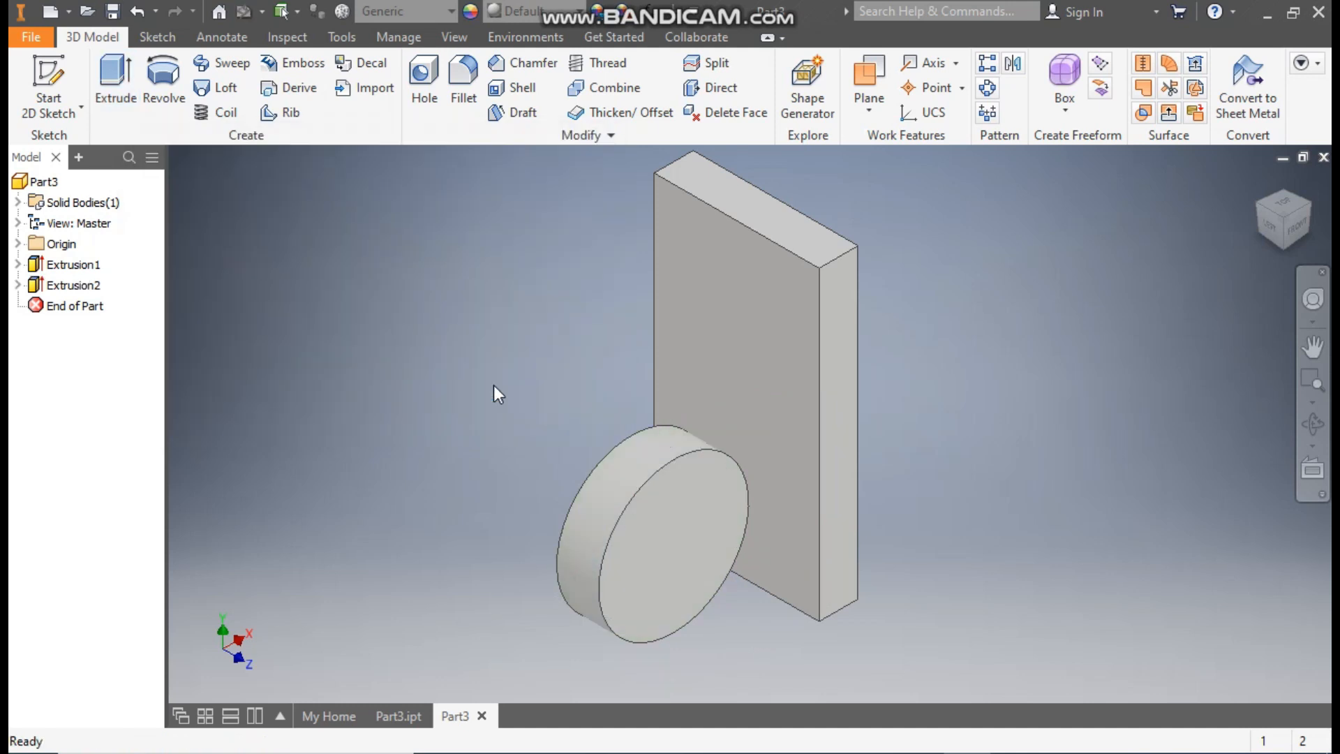
# Make the sketch consumed by the round extrusion visible again.
pyautogui.click(17, 285)
pyautogui.click(65, 302)
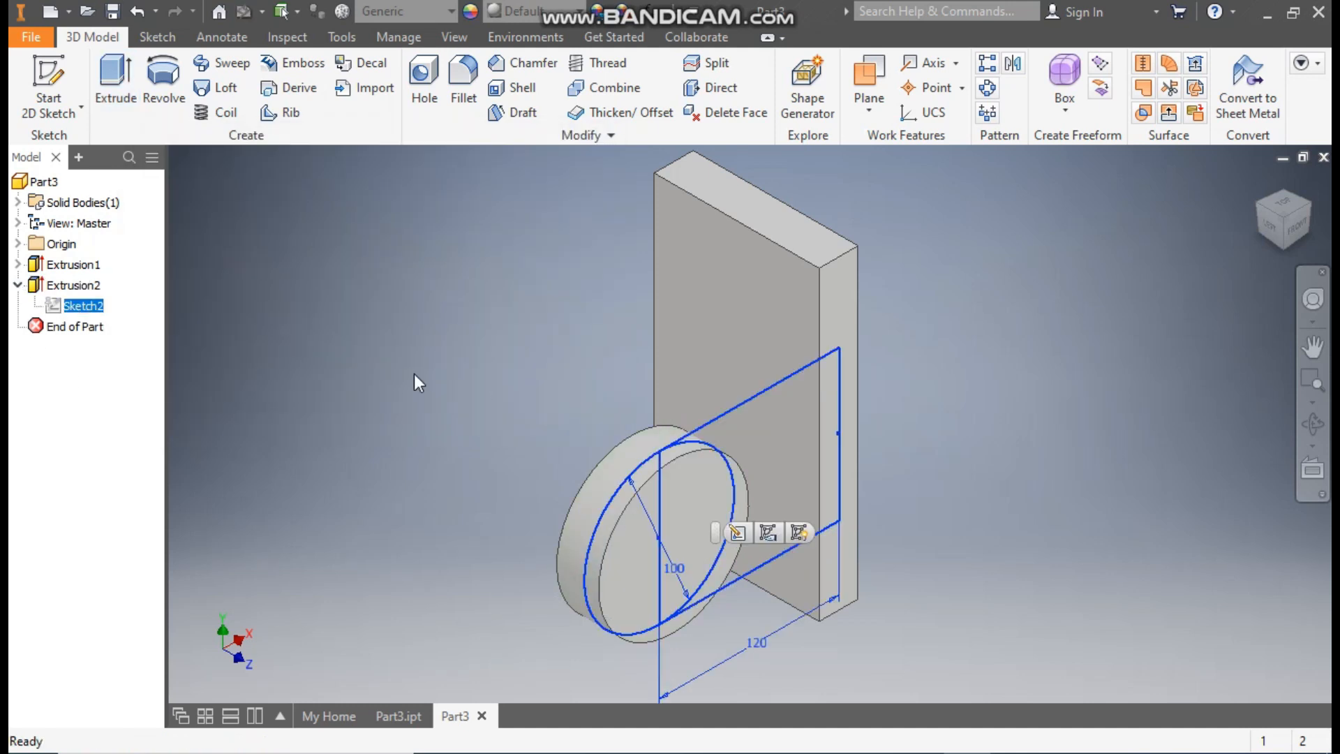
pyautogui.click(799, 533)
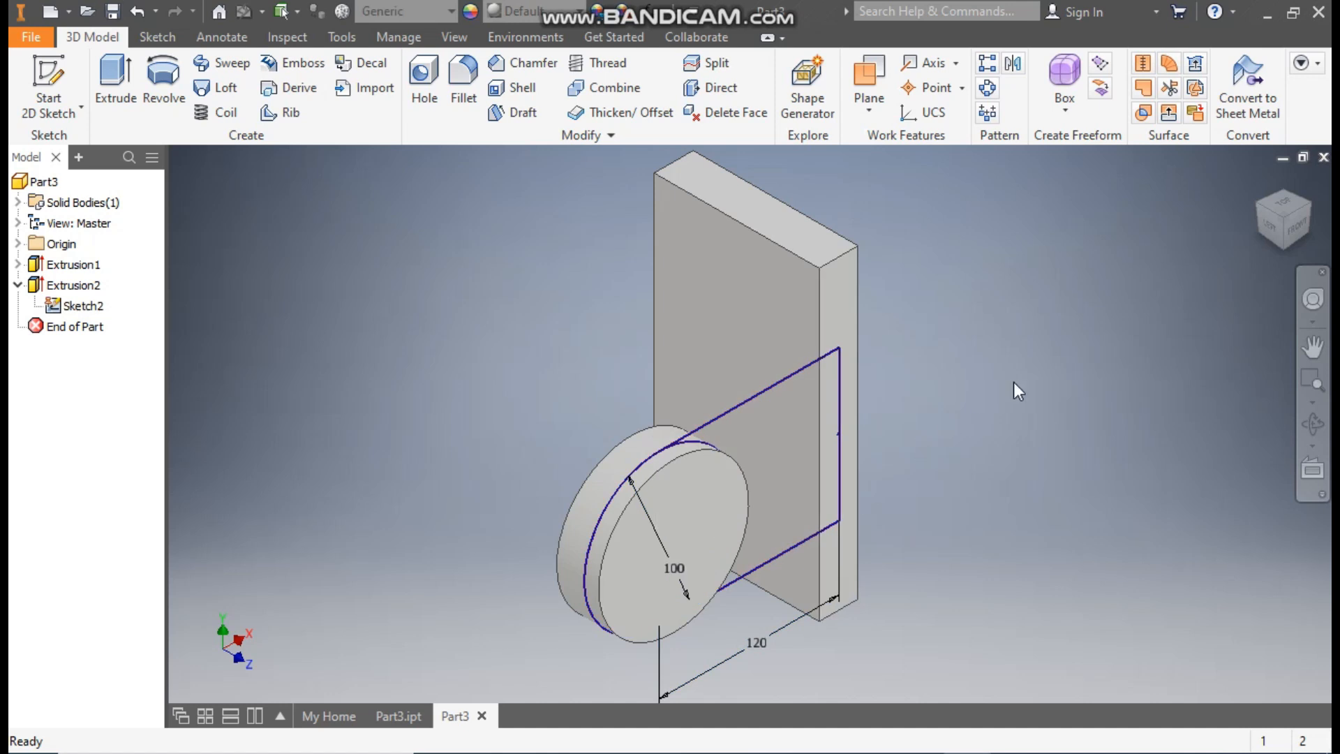
# Extrude the sketch's rectangle 18 mm toward the back, joining it to the plate and the round end.
pyautogui.click(119, 78)
pyautogui.click(750, 467)
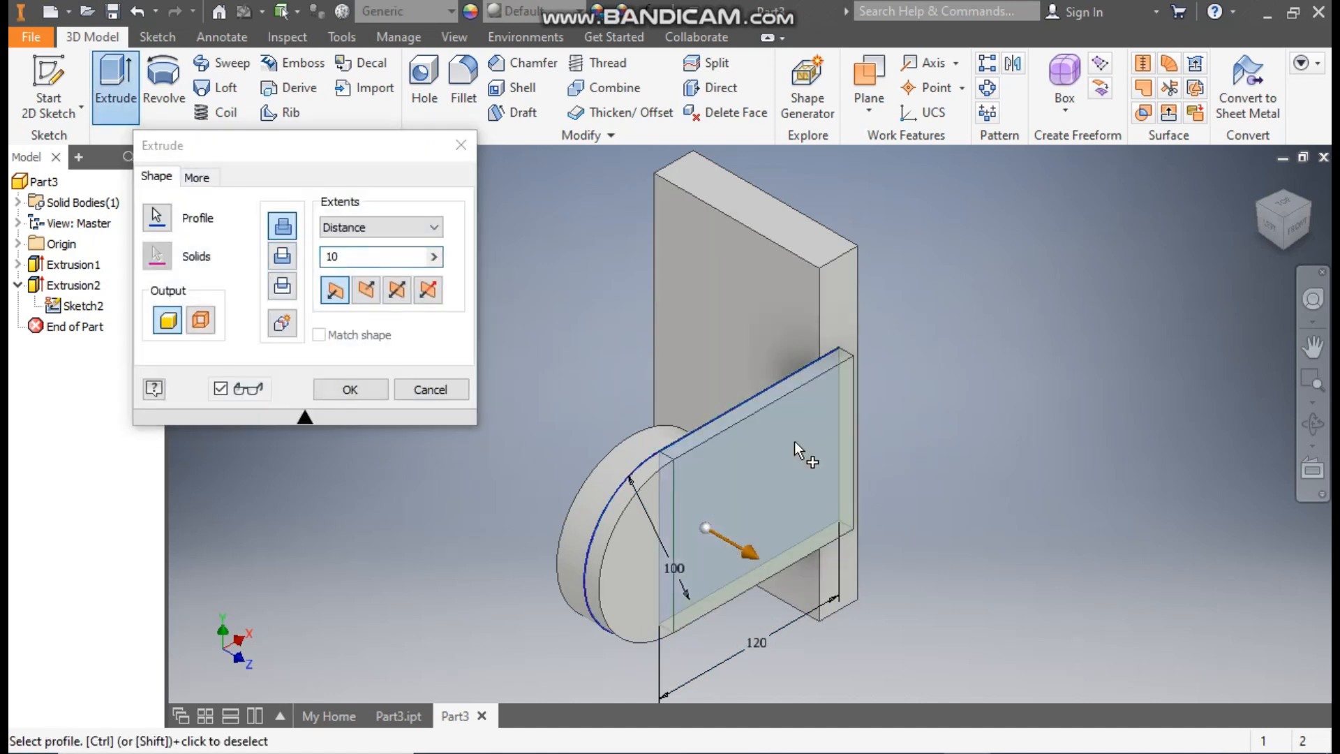
pyautogui.moveTo(364, 261); pyautogui.dragTo(316, 265)
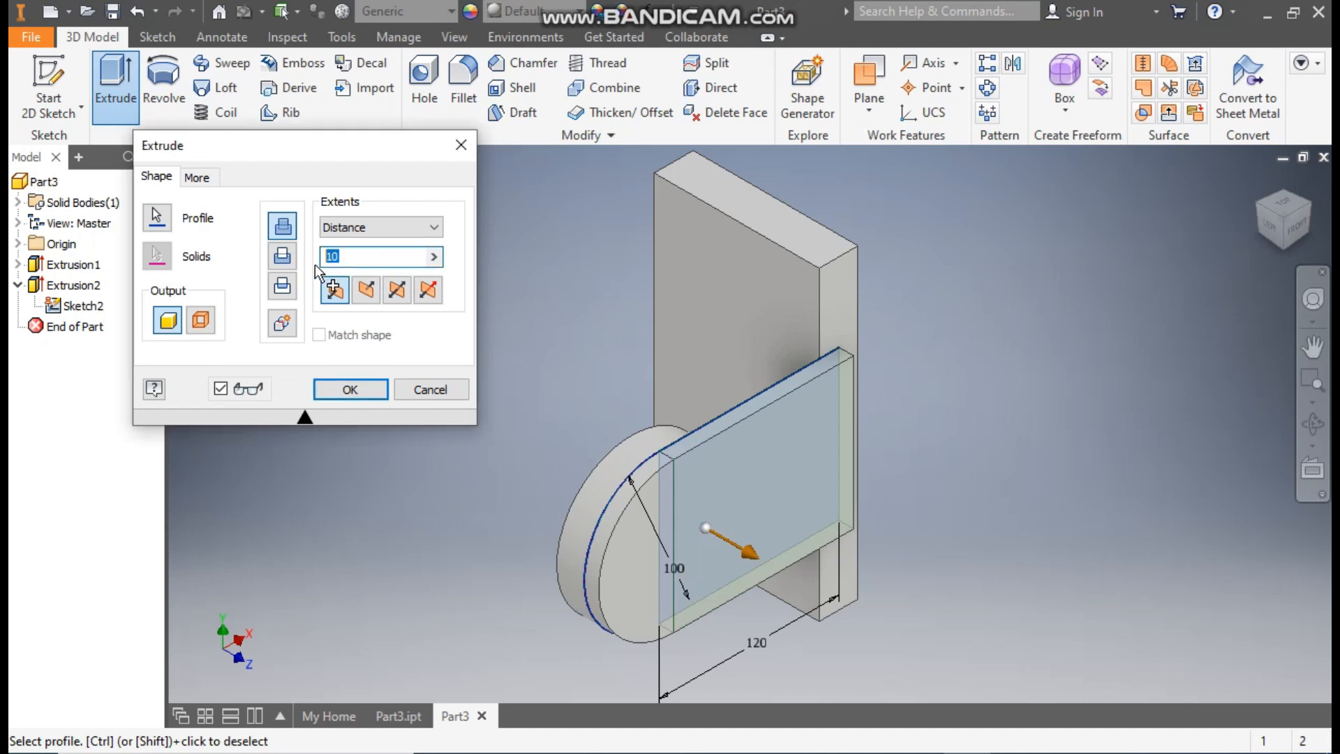
pyautogui.write('18')
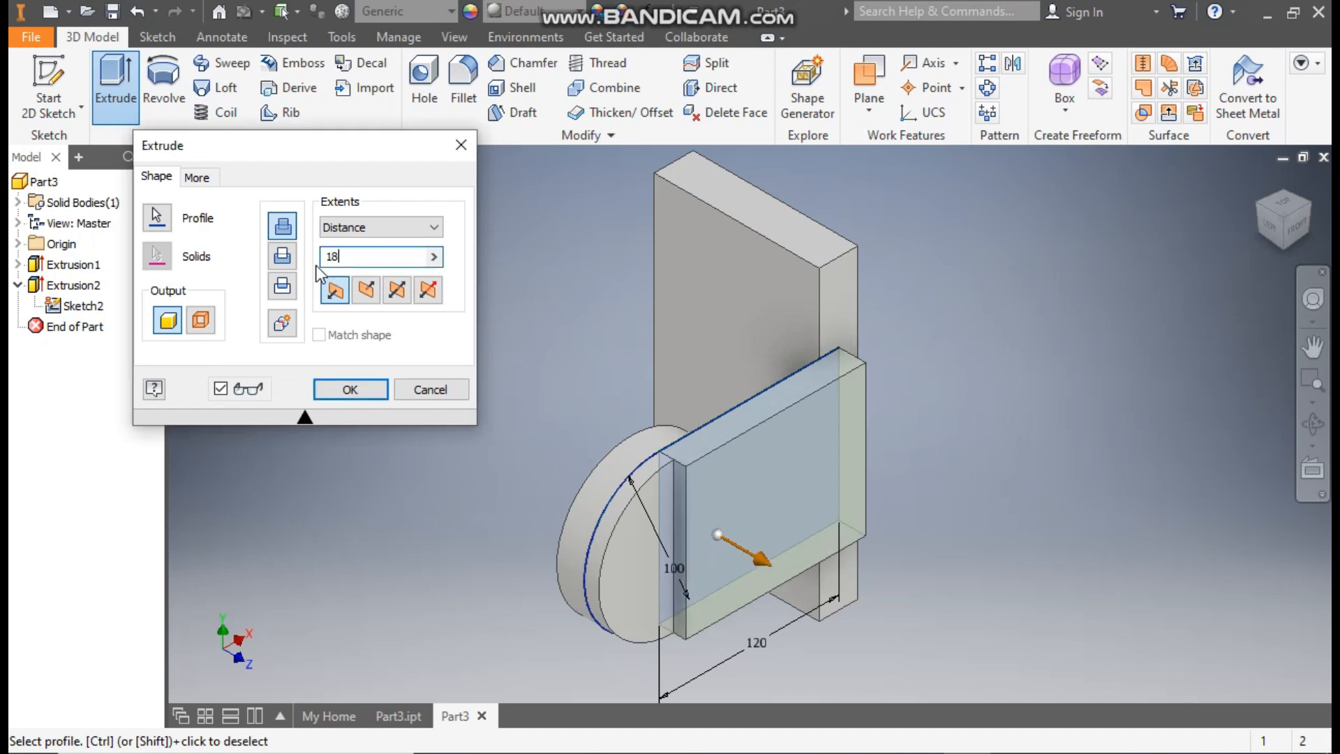
pyautogui.scroll(2, 753, 577)
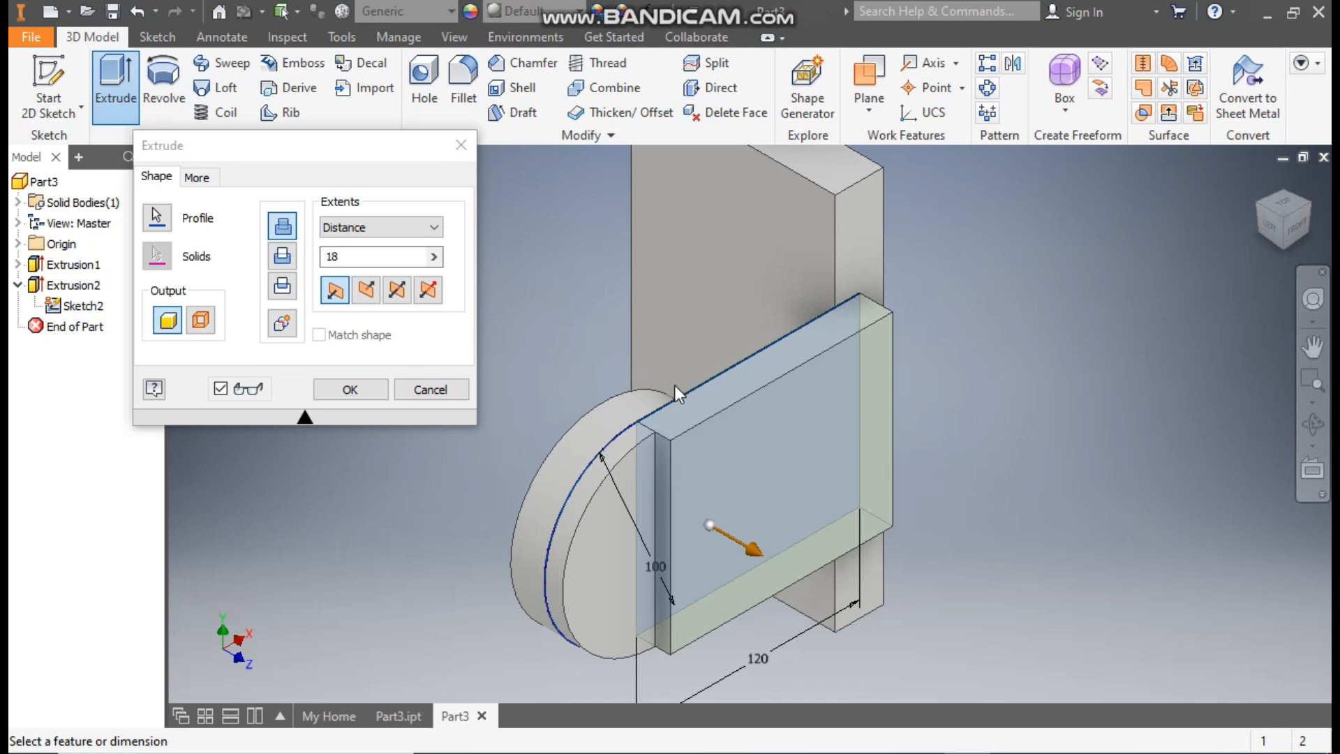
pyautogui.click(366, 291)
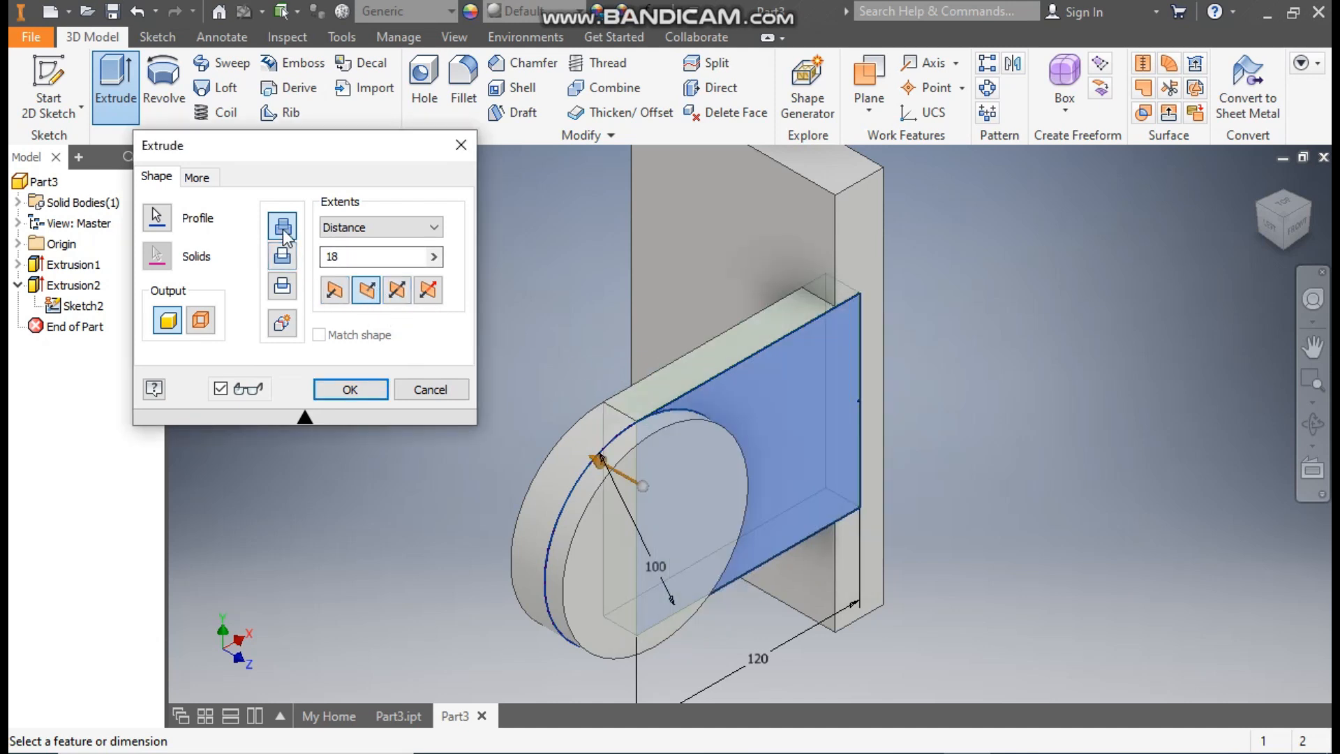
pyautogui.click(351, 388)
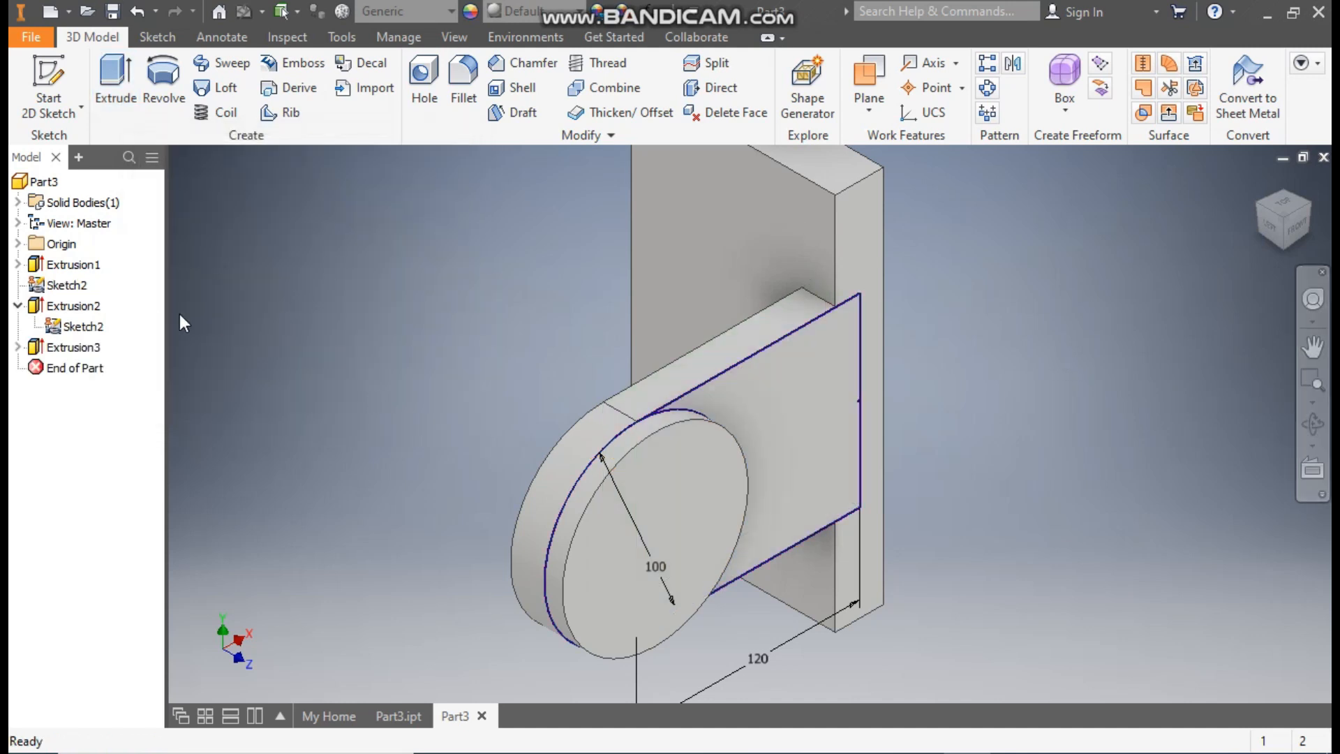
# Hide the shared arm sketch so only the solid geometry is displayed.
pyautogui.click(66, 285)
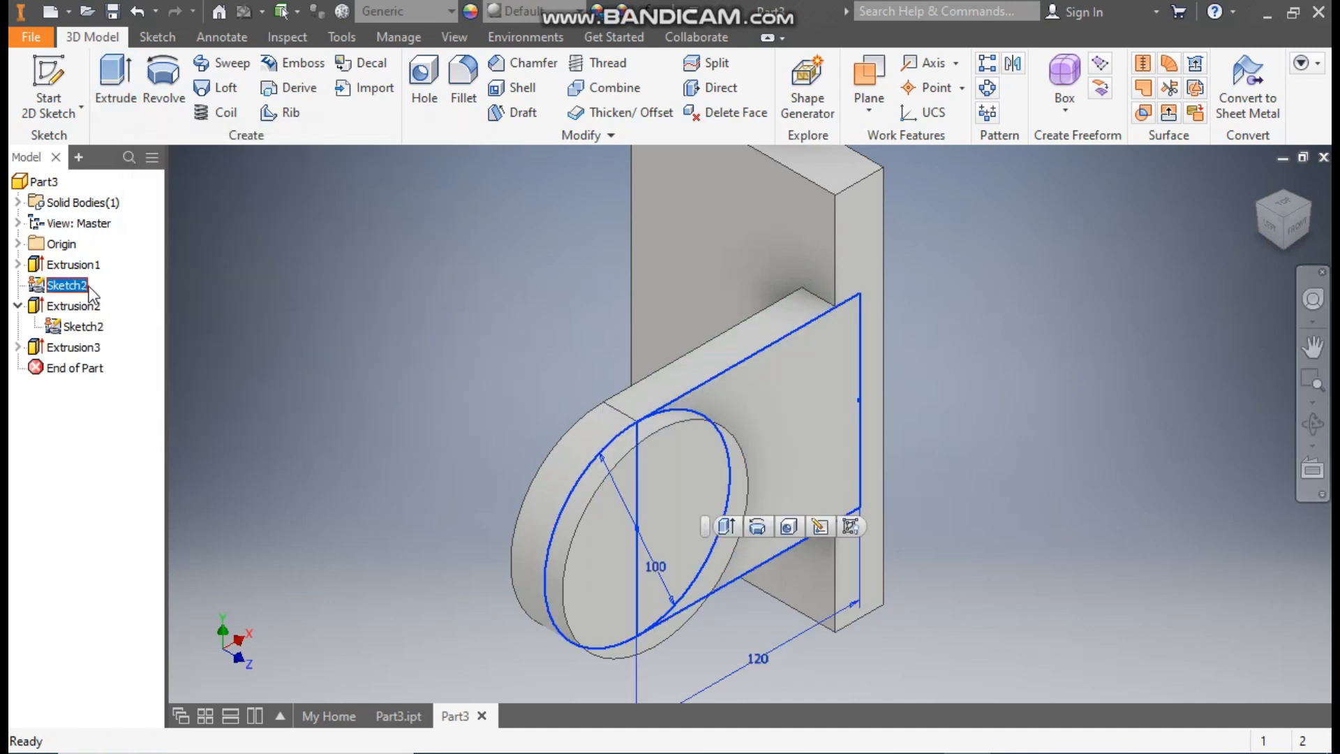
pyautogui.click(856, 529)
pyautogui.scroll(-2, 1017, 320)
pyautogui.moveTo(1017, 320); pyautogui.dragTo(991, 372, button='middle')
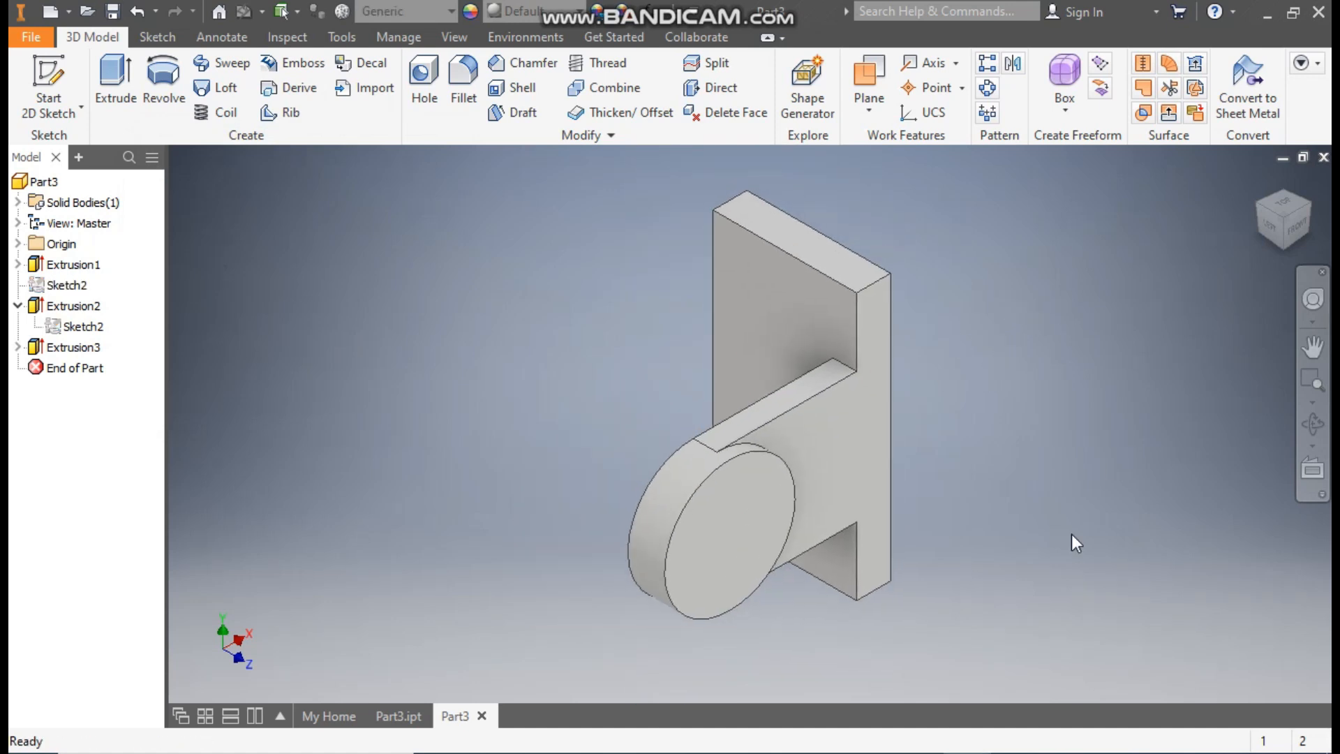
# Examine the round arm ends of the finished bracket in Part3.ipt and return to the new part.
pyautogui.click(411, 715)
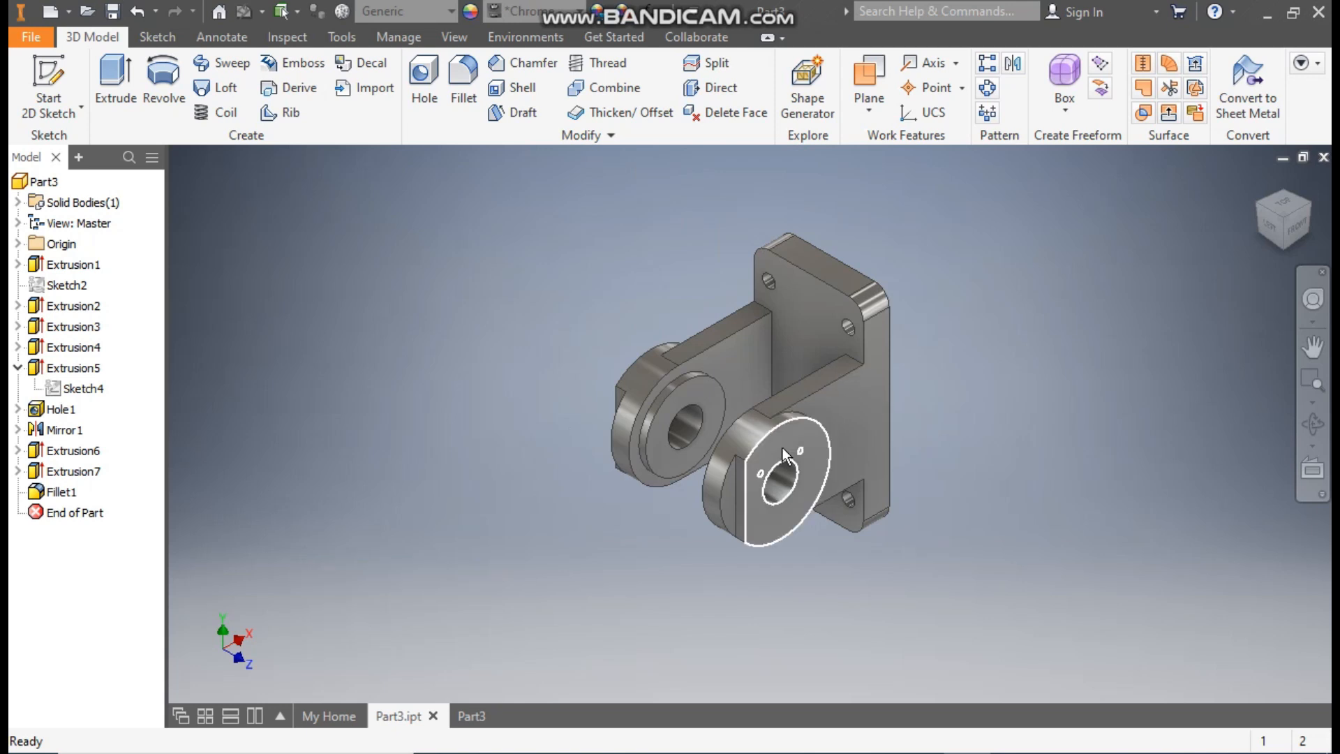
pyautogui.scroll(-3, 872, 377)
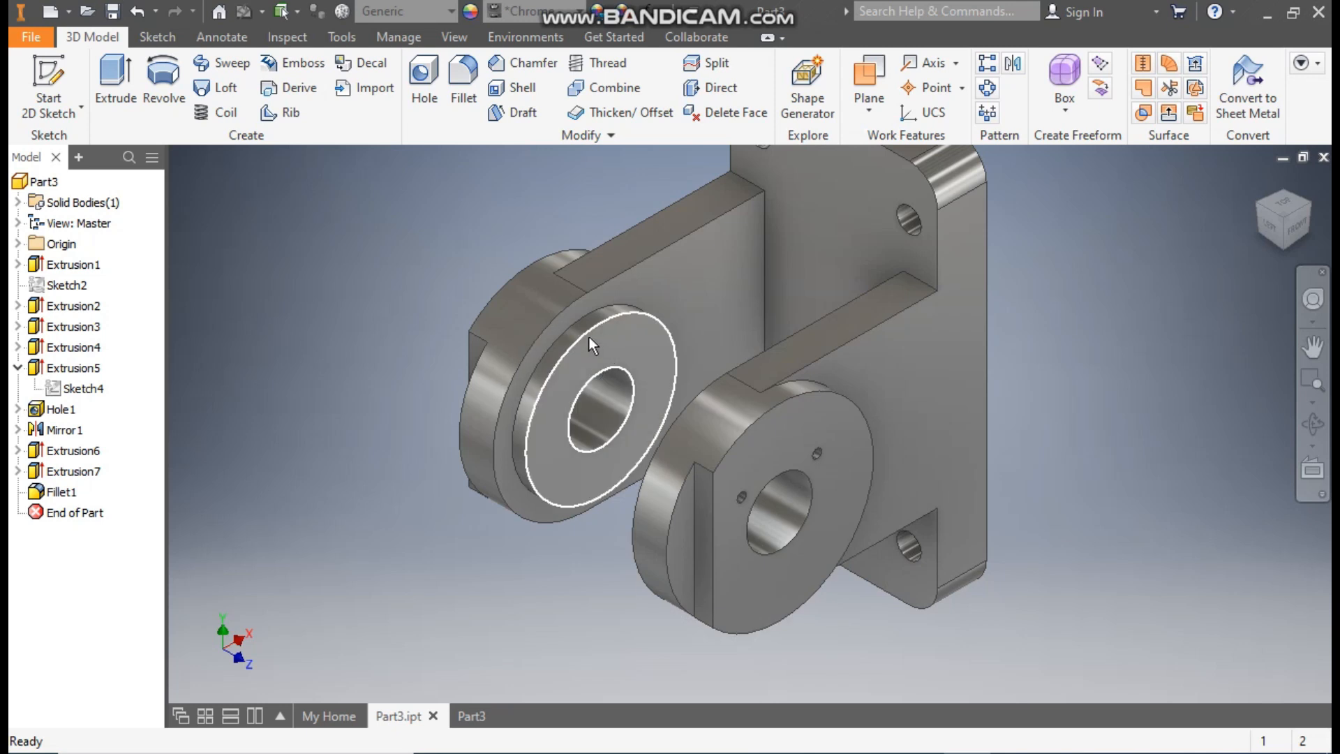
pyautogui.click(472, 717)
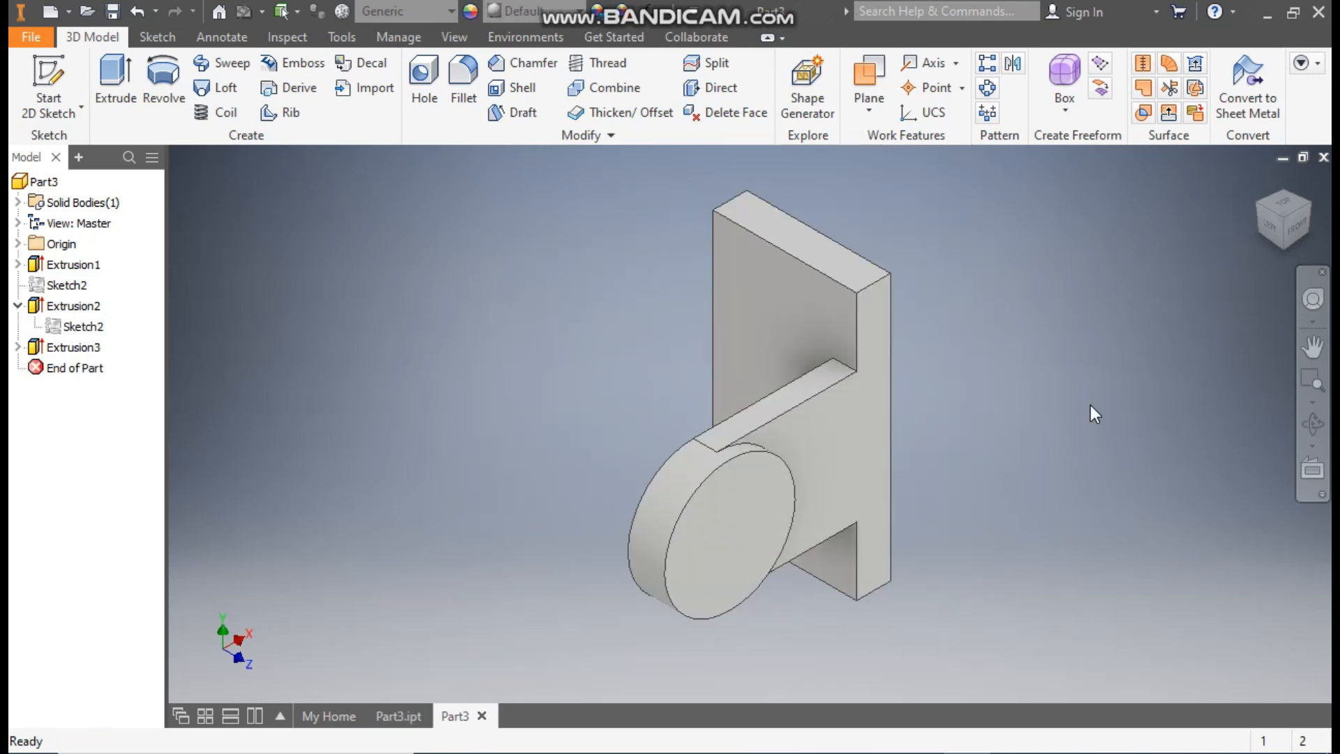
# Start a sketch on the round end's front face and draw a vertical chord about 37 mm left of the circle's center.
pyautogui.click(725, 532)
pyautogui.click(841, 512)
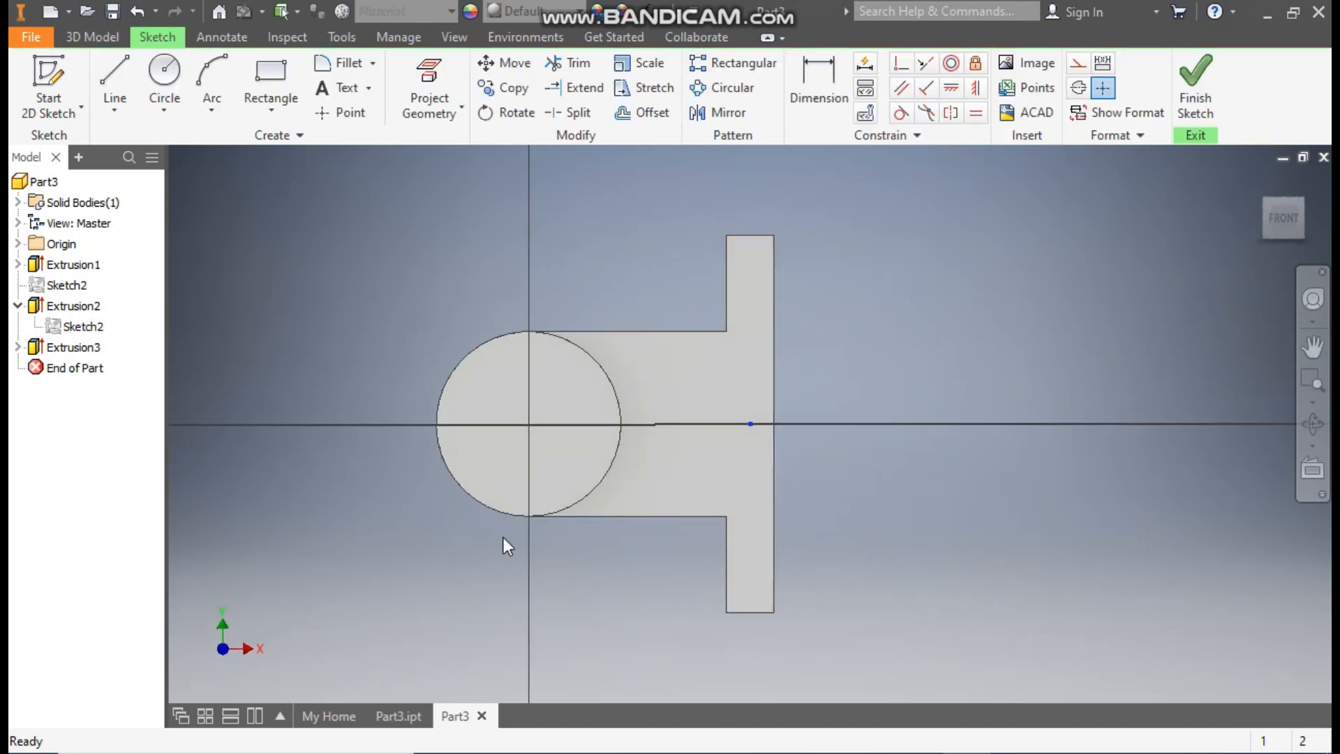
pyautogui.scroll(-3, 457, 499)
pyautogui.click(114, 76)
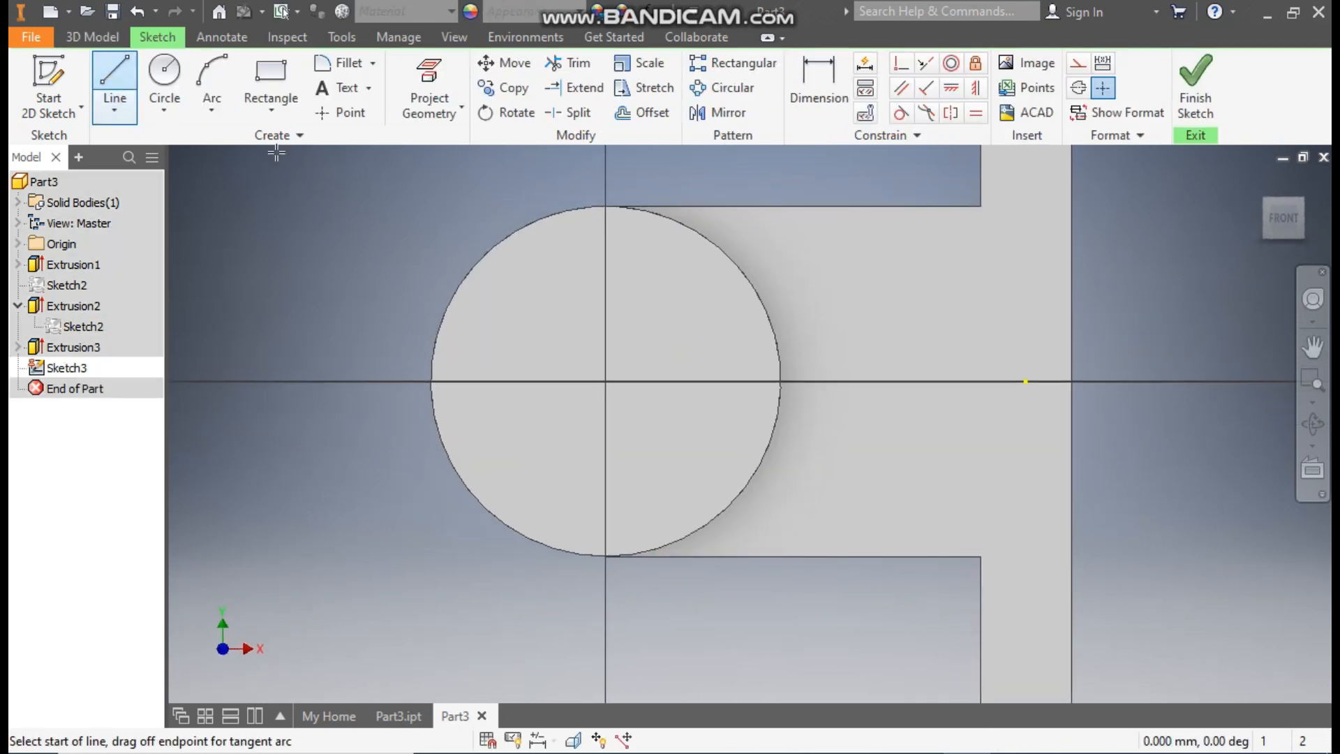
pyautogui.click(474, 269)
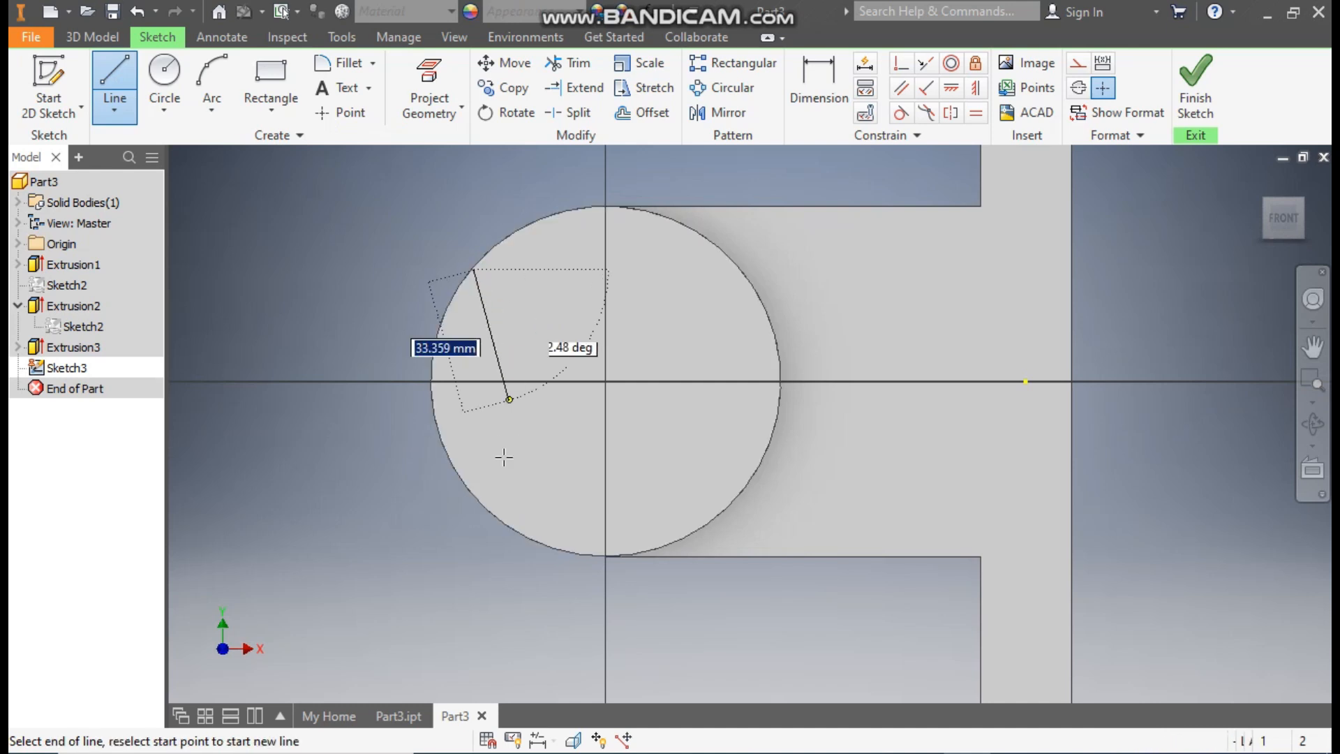
pyautogui.click(474, 496)
# Dimension the vertical line's distance from the circle's center and set it to 35 mm.
pyautogui.click(815, 83)
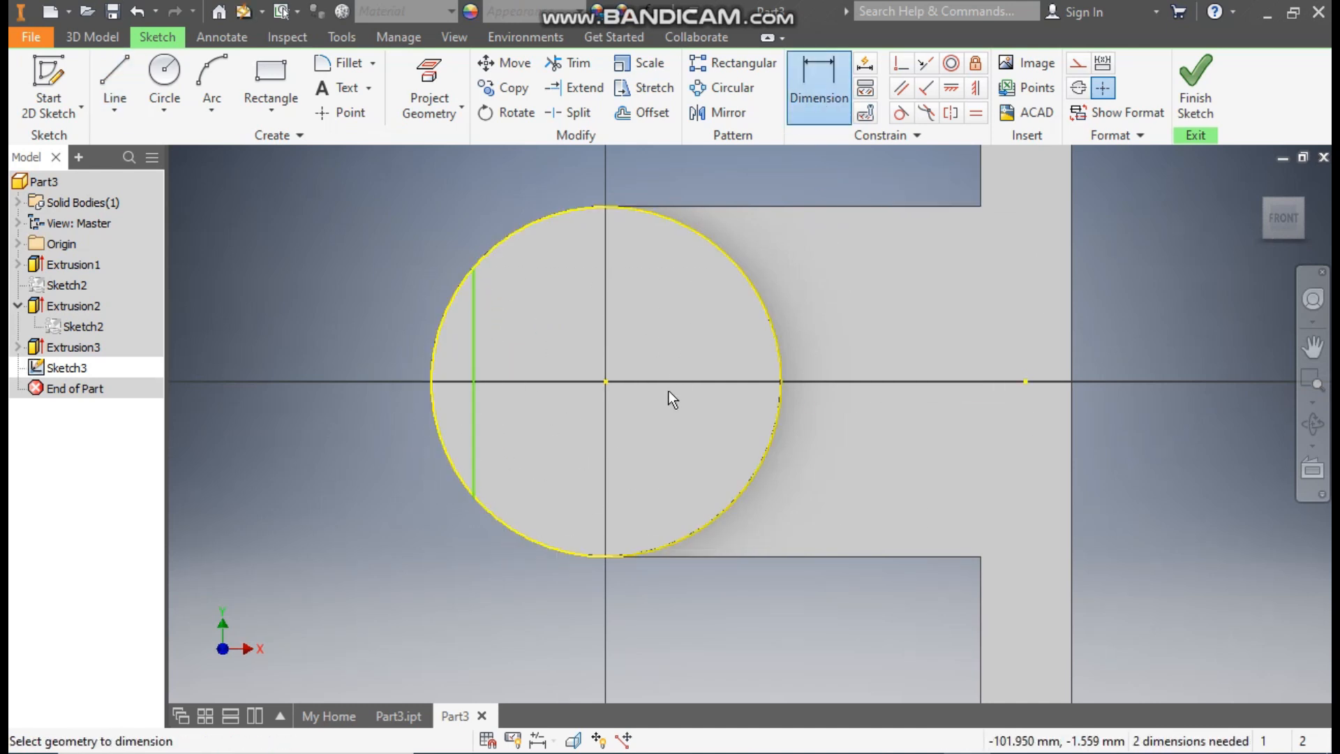
pyautogui.click(473, 387)
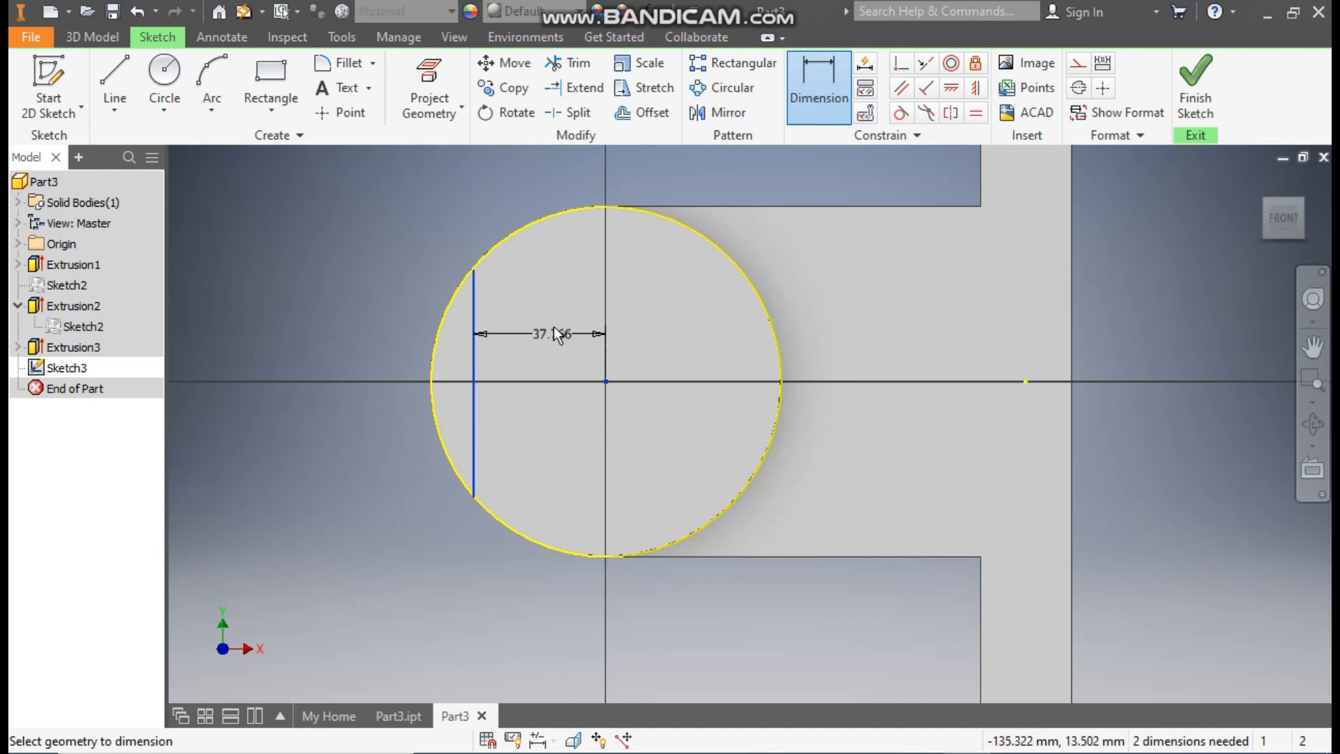
pyautogui.click(555, 321)
pyautogui.write('35')
pyautogui.press('Return')
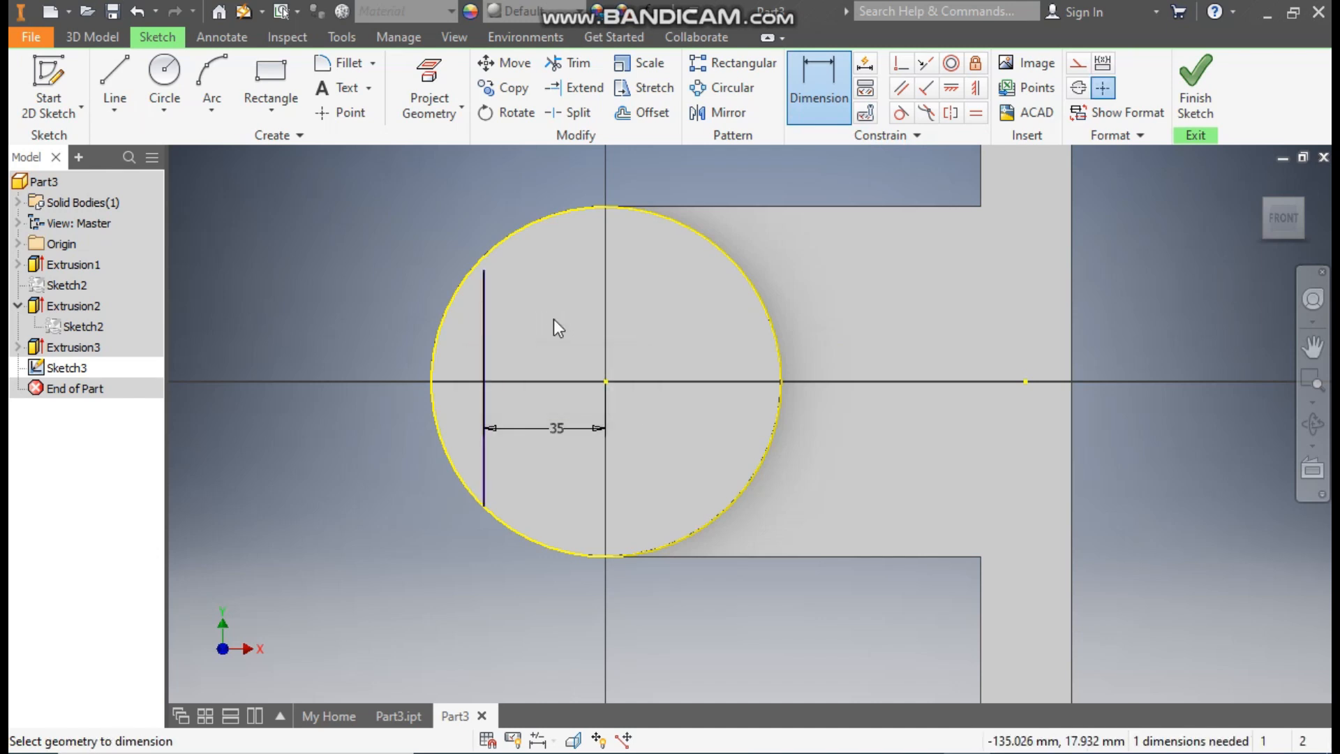
pyautogui.press('Escape')
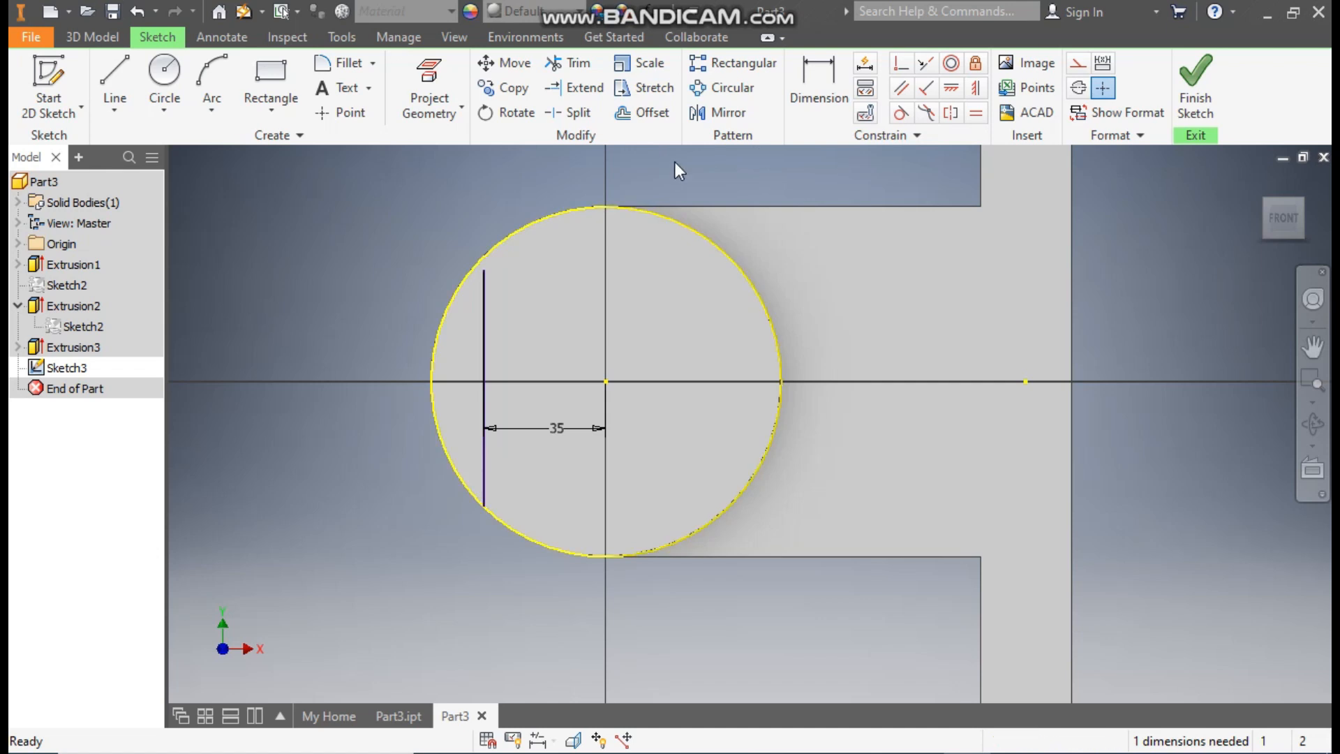
# Extend the upper end of the vertical line to the circle's edge.
pyautogui.click(574, 88)
pyautogui.click(486, 279)
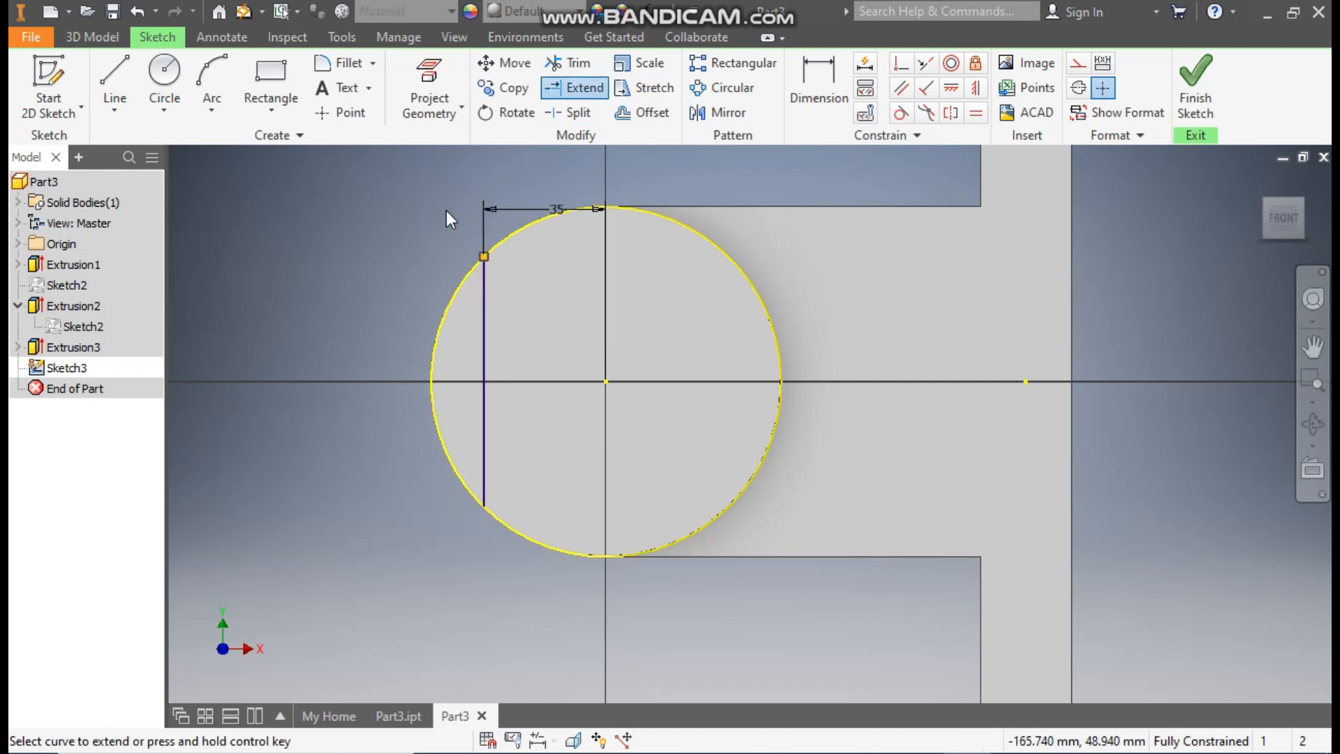
pyautogui.press('Escape')
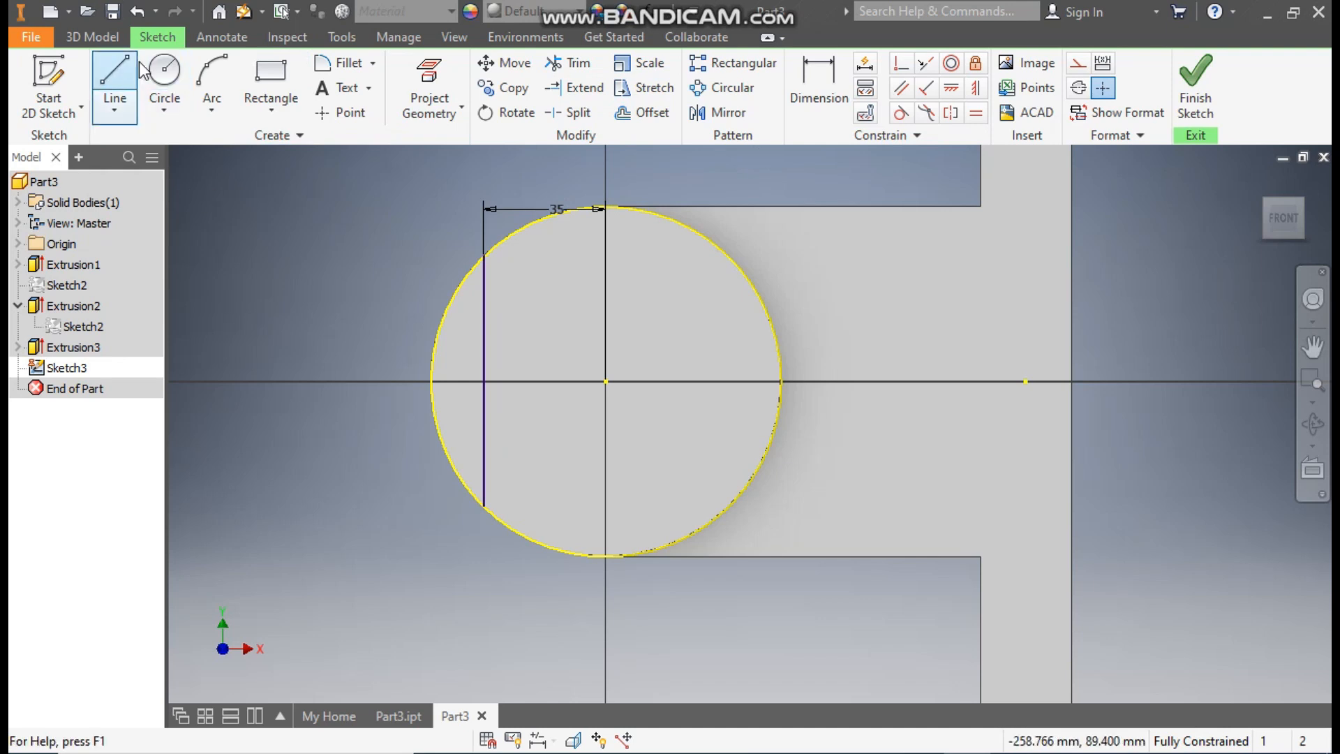
# Draw a three-point arc between the vertical line's ends, passing through the leftmost point of the circular edge.
pyautogui.click(224, 68)
pyautogui.click(483, 256)
pyautogui.click(484, 504)
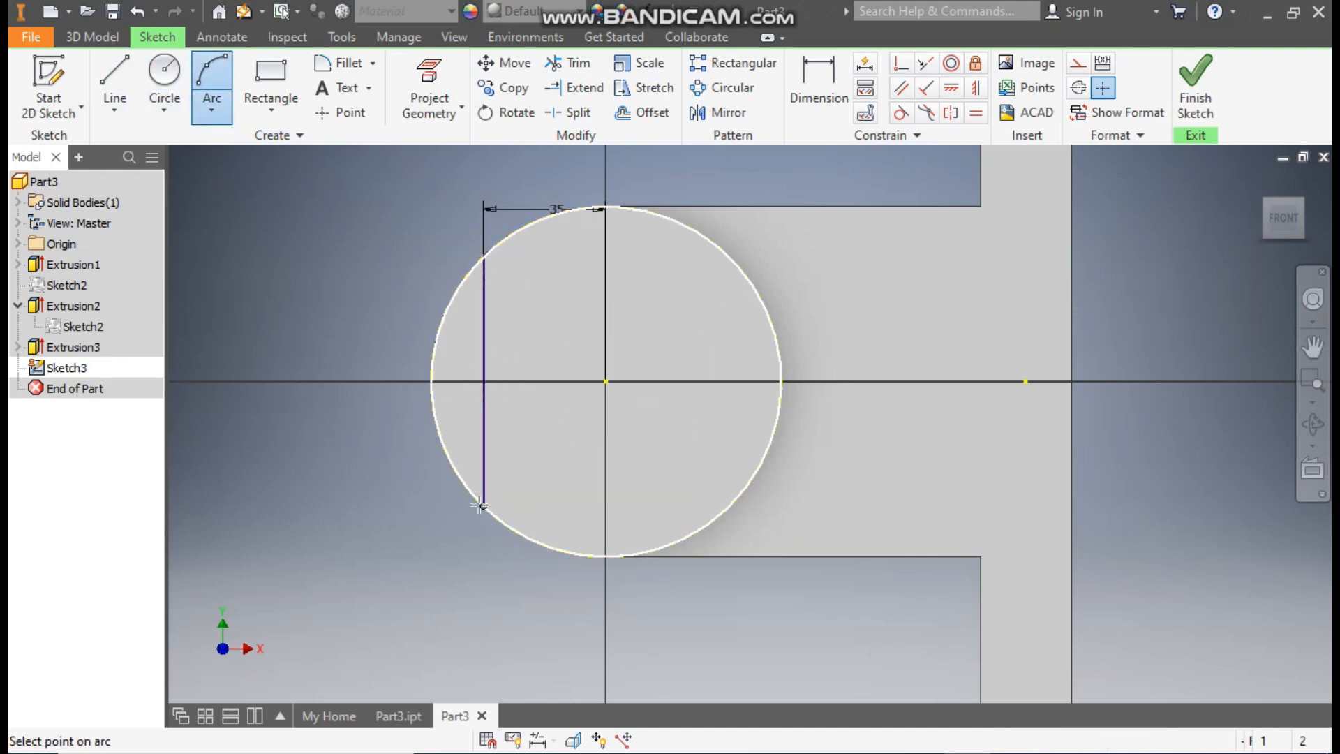
pyautogui.click(427, 383)
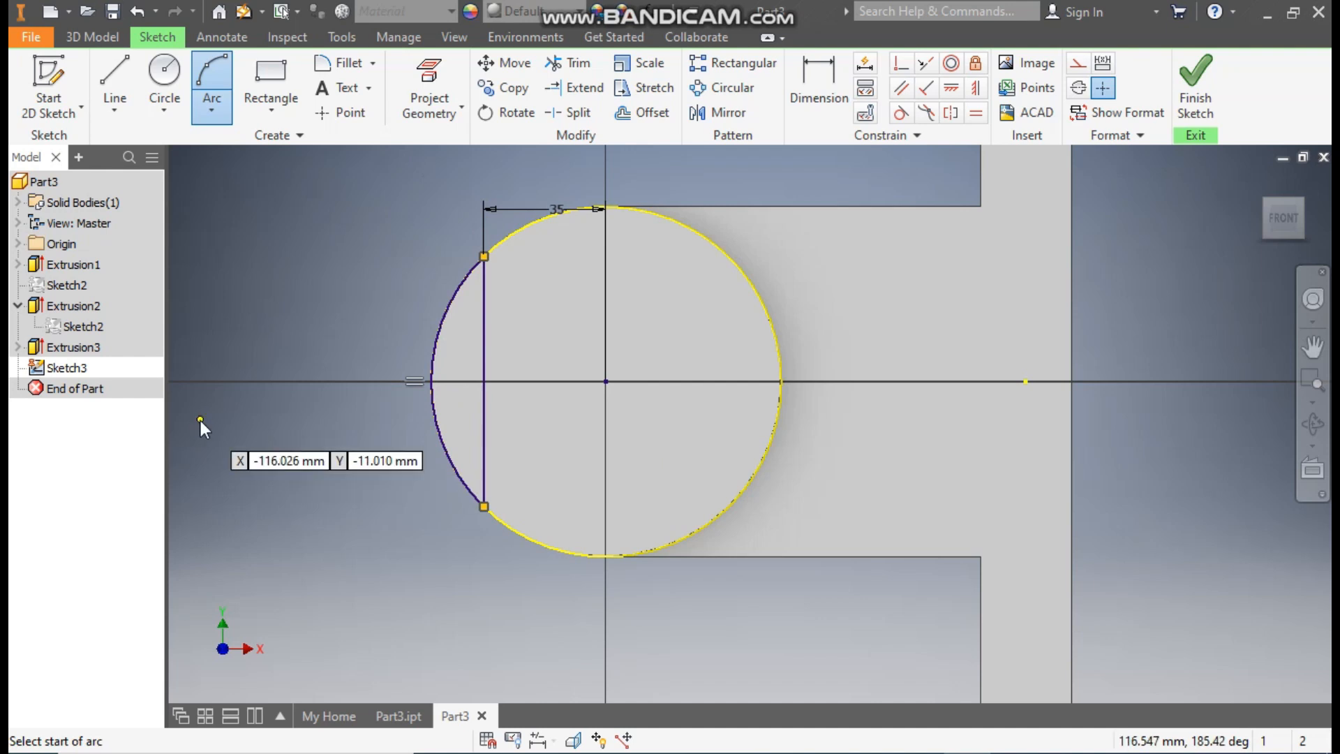
# Convert the projected circular edge to construction geometry and finish the sketch.
pyautogui.press('Escape')
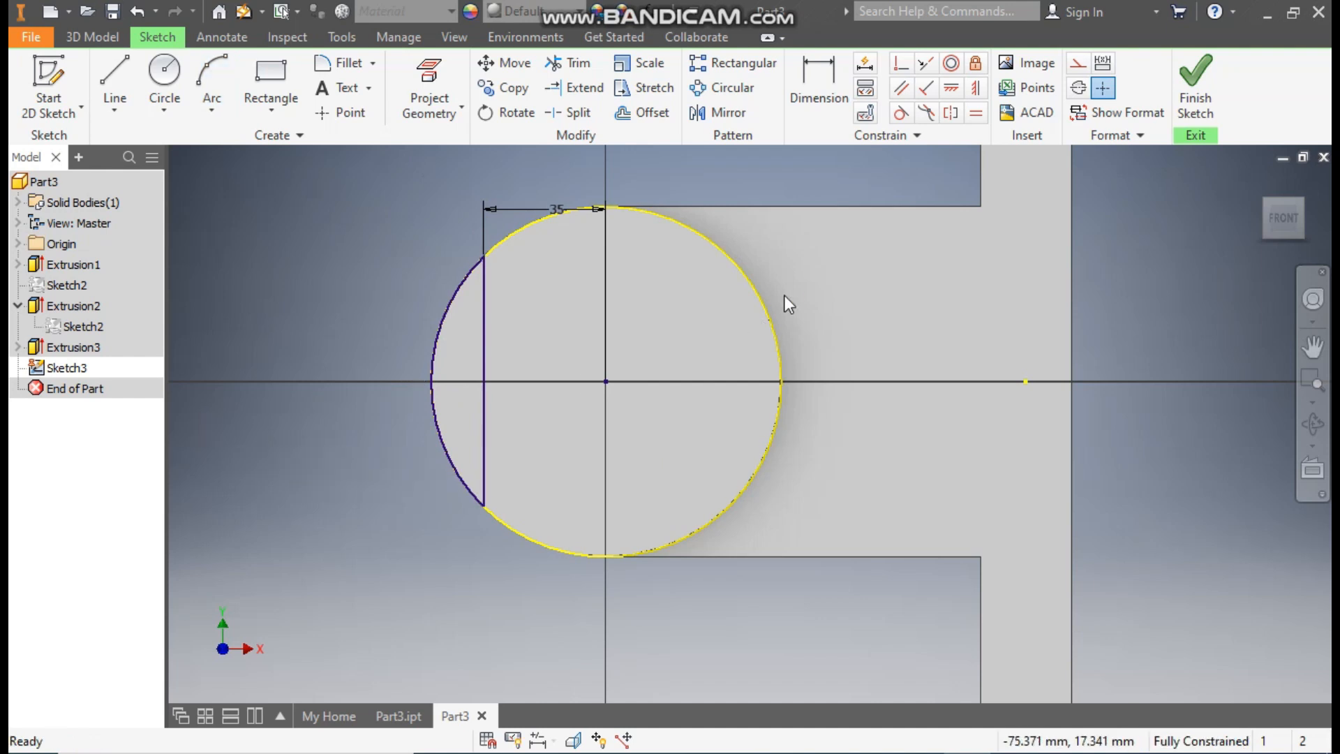
pyautogui.click(736, 266)
pyautogui.click(1079, 63)
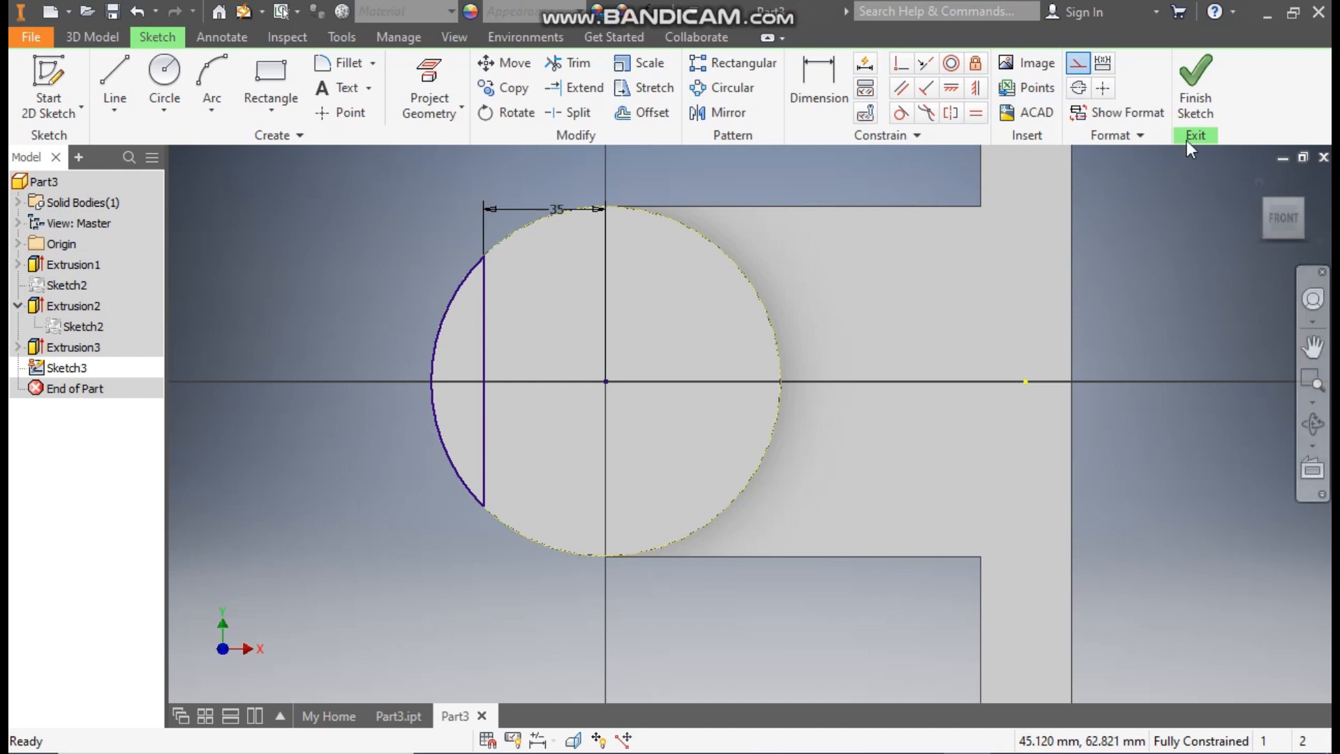
pyautogui.click(1196, 83)
# Extrude the circular segment as a cut 10 mm deep into the round end.
pyautogui.click(116, 96)
pyautogui.scroll(3, 695, 630)
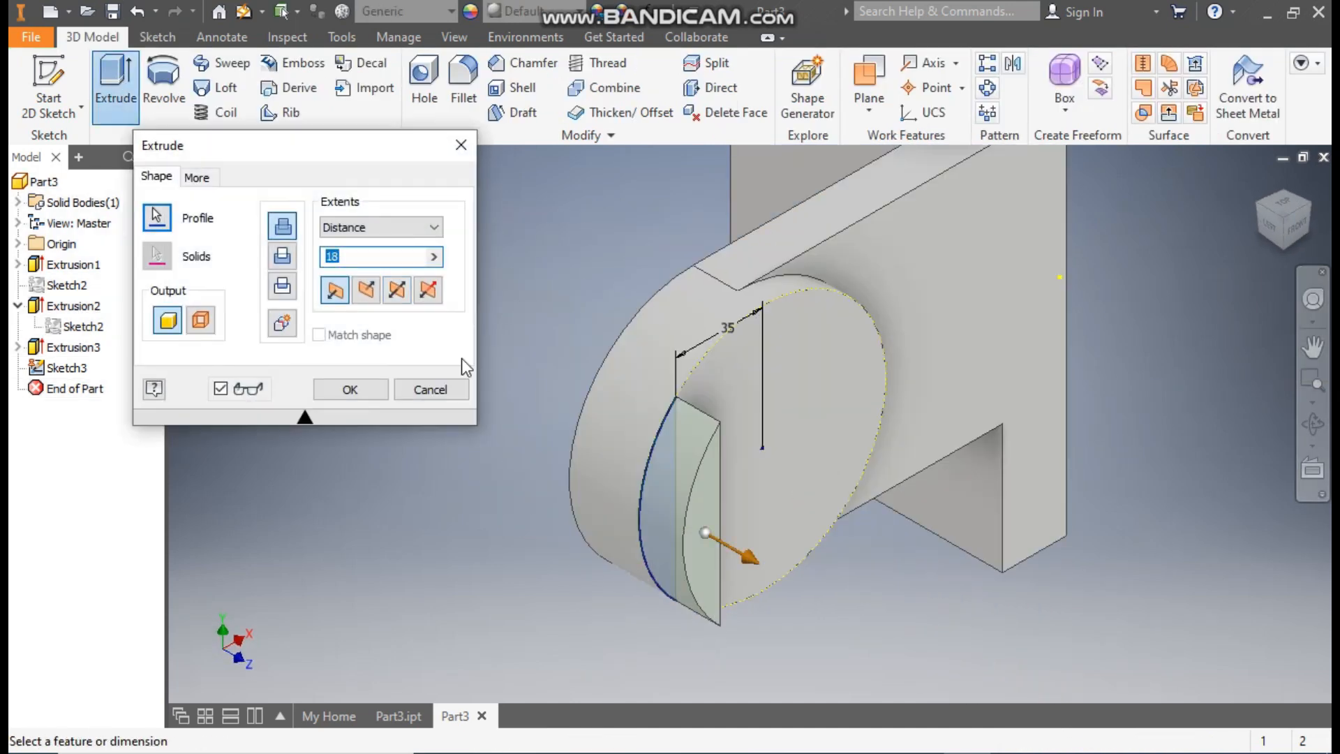
pyautogui.click(372, 292)
pyautogui.doubleClick(343, 254)
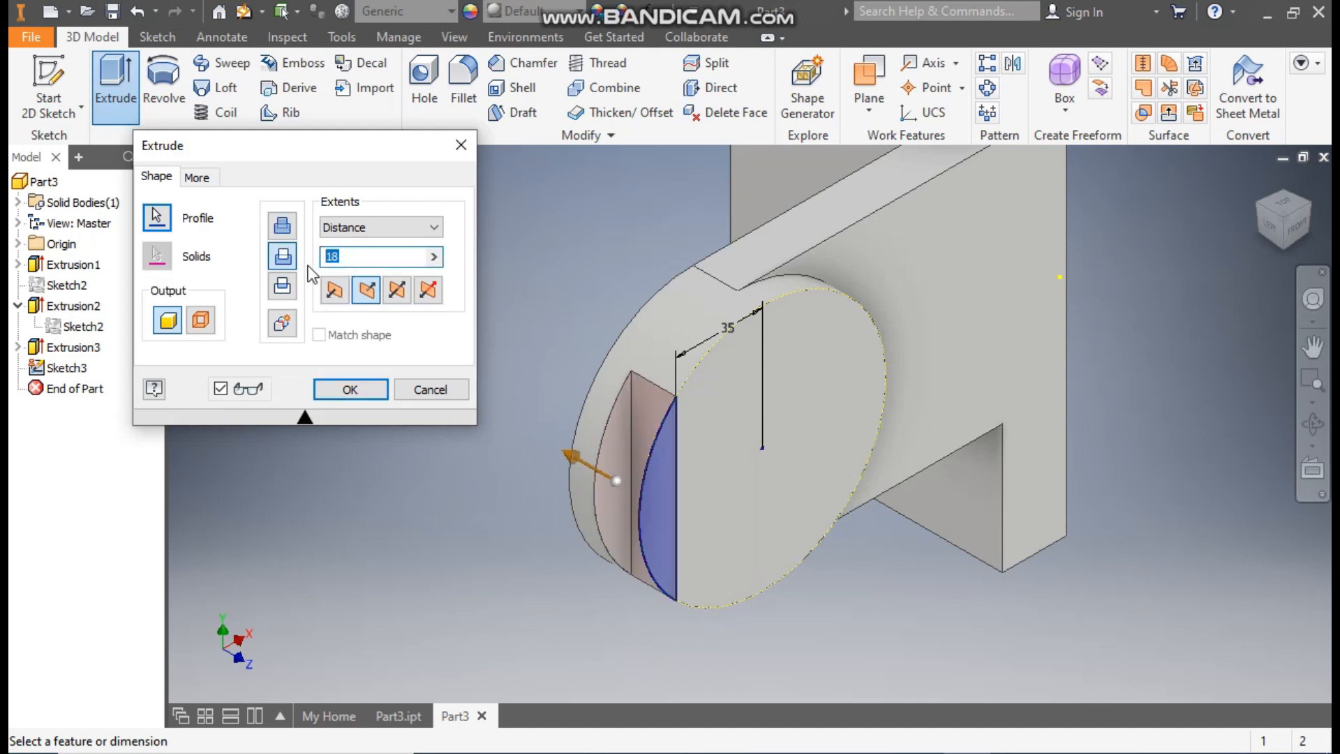
pyautogui.write('10')
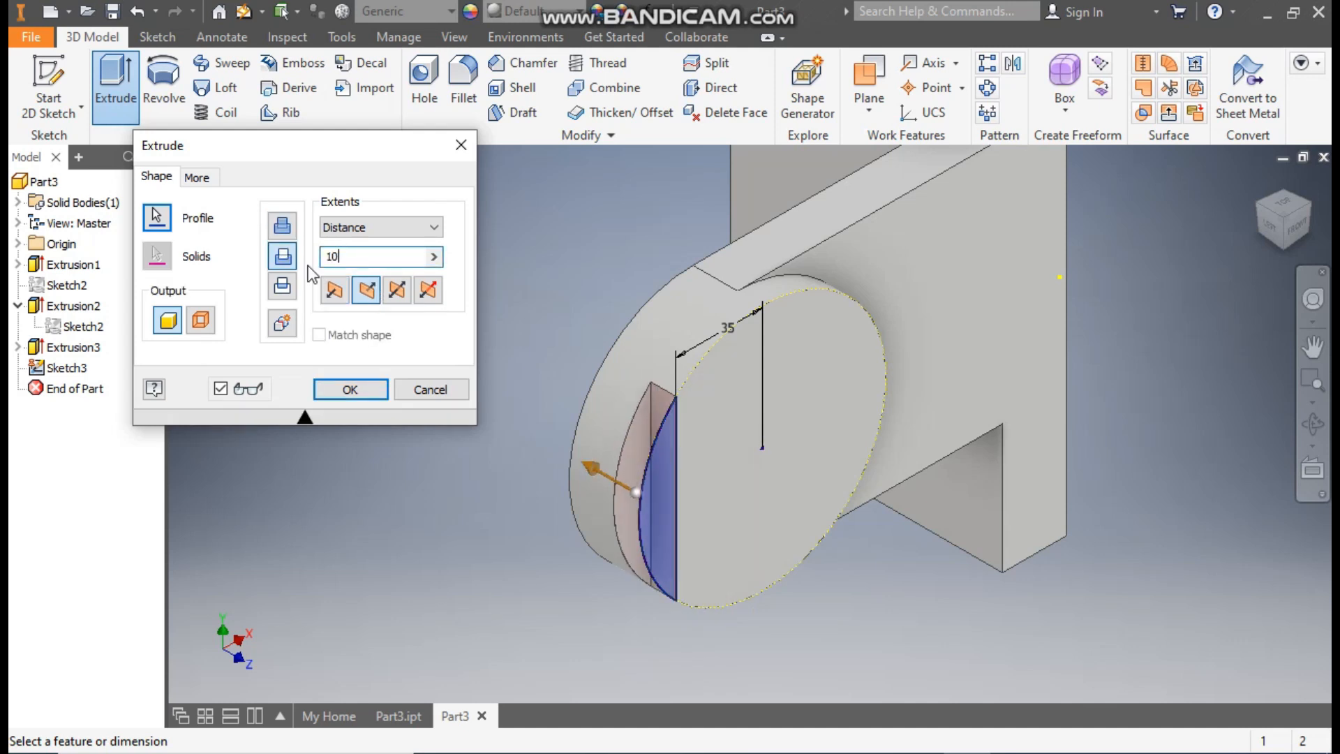
pyautogui.click(350, 389)
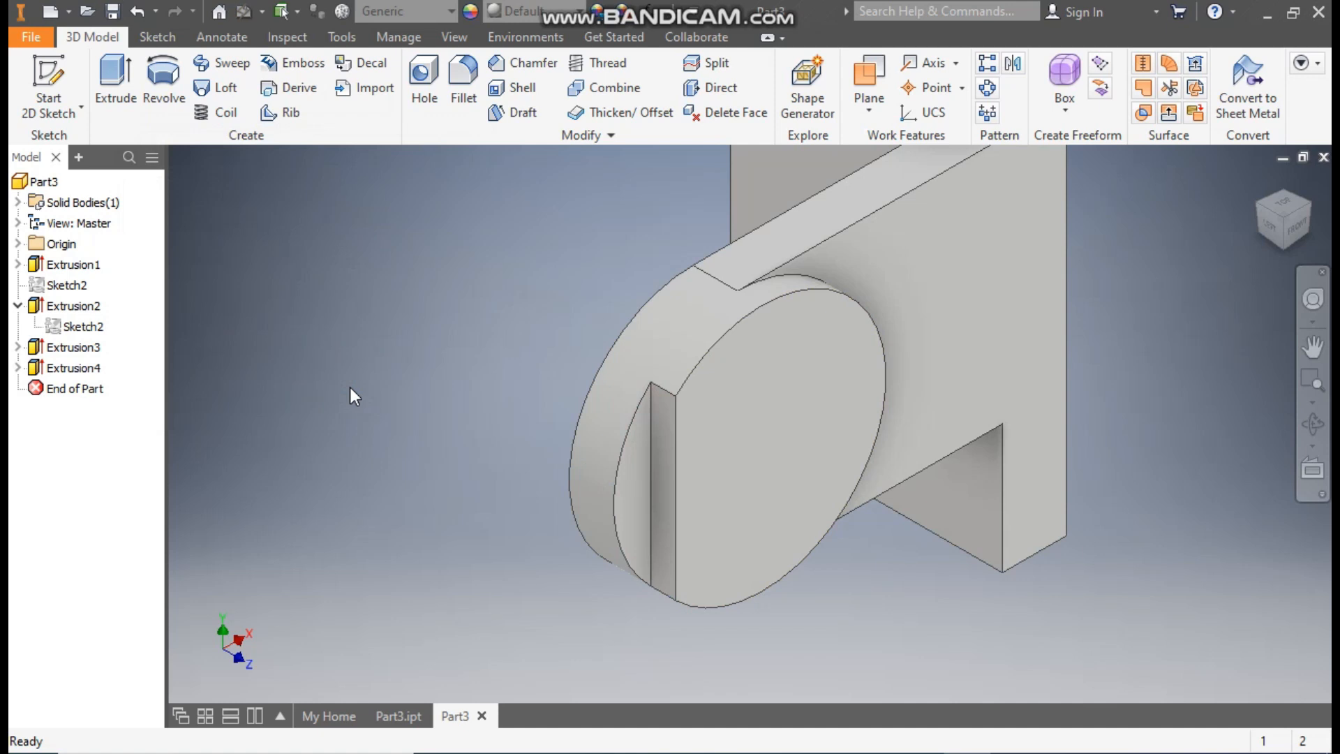
# Start a sketch on the round end's front face and place two points about 31 mm apart above the horizontal centerline.
pyautogui.click(822, 425)
pyautogui.click(939, 409)
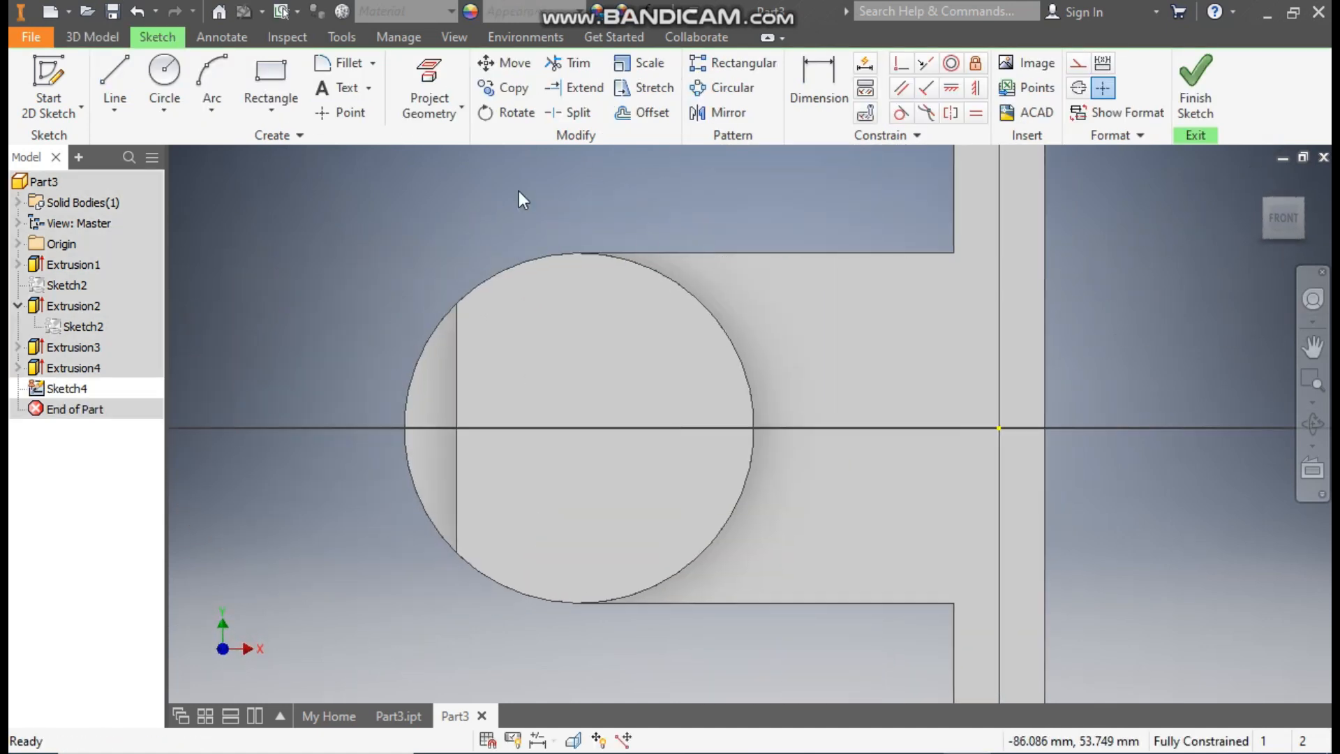
pyautogui.click(319, 115)
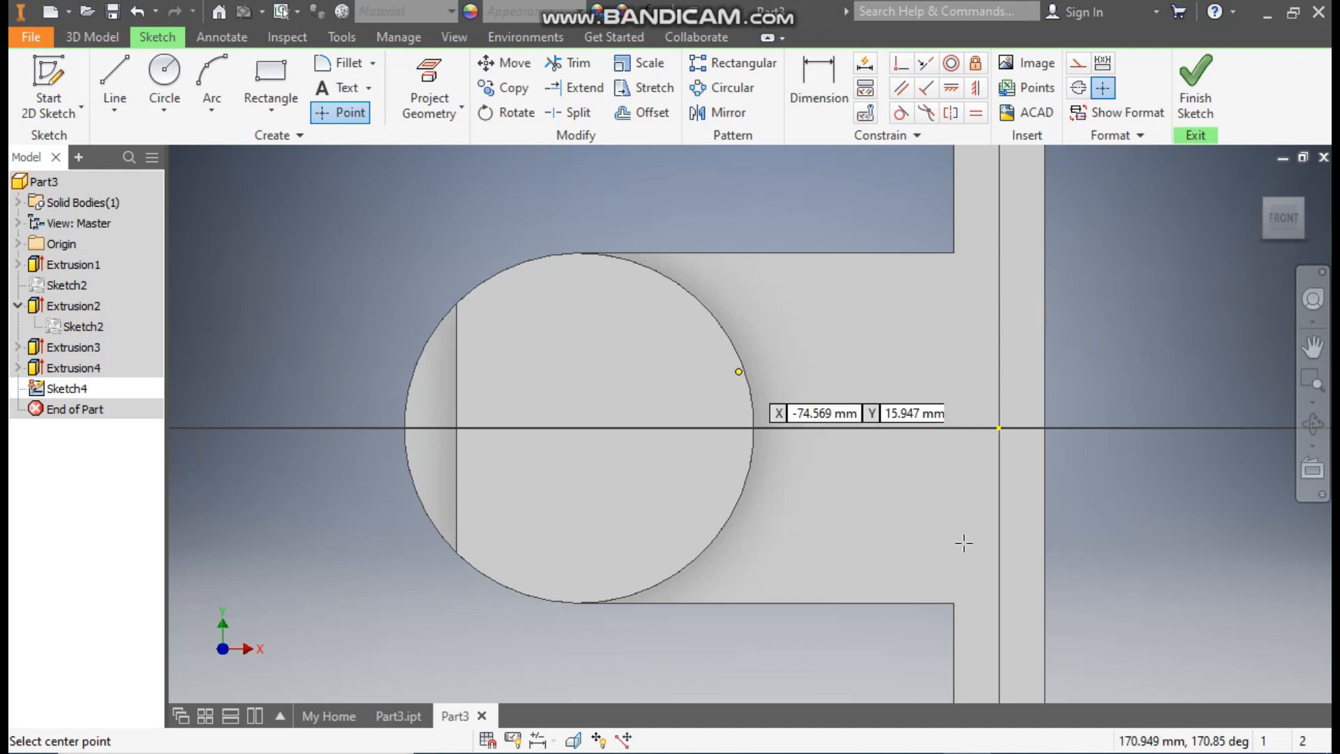
pyautogui.click(528, 331)
pyautogui.click(636, 331)
# Dimension the horizontal distance between the two points and set it to 40 mm.
pyautogui.click(818, 87)
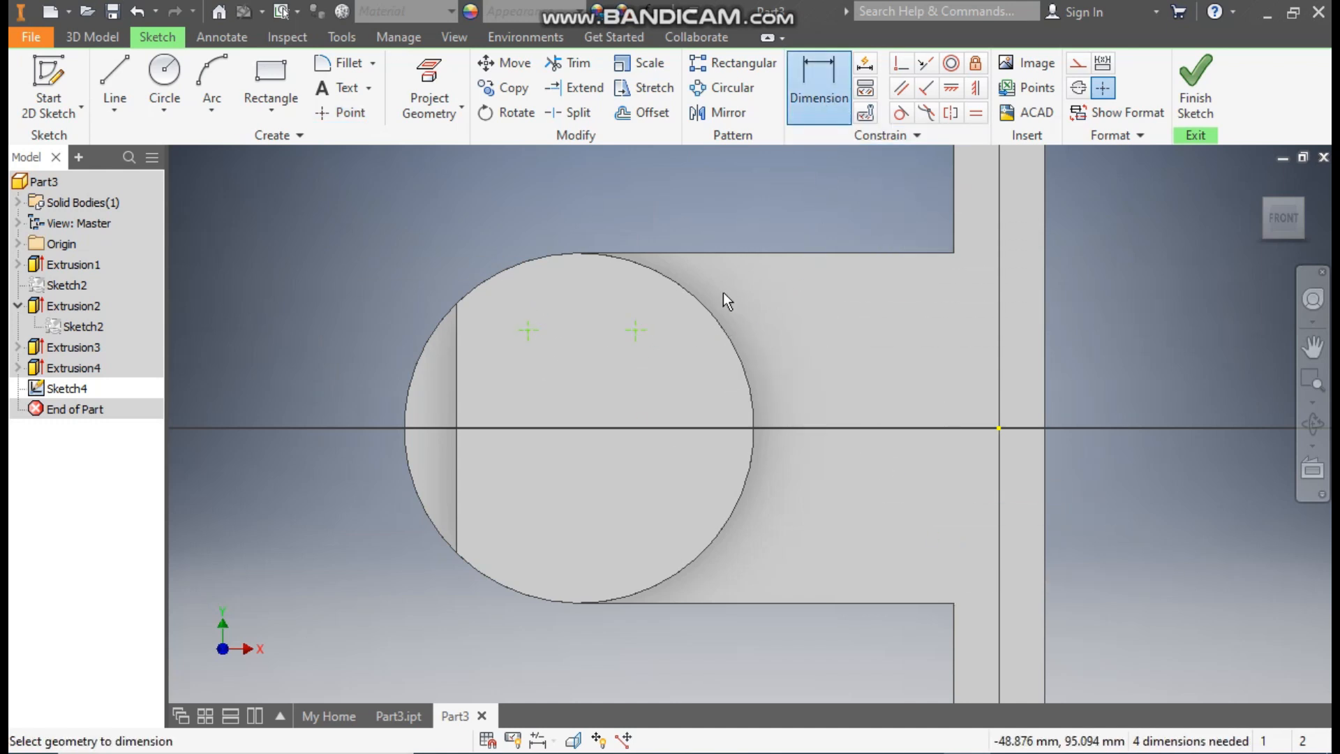
pyautogui.click(528, 331)
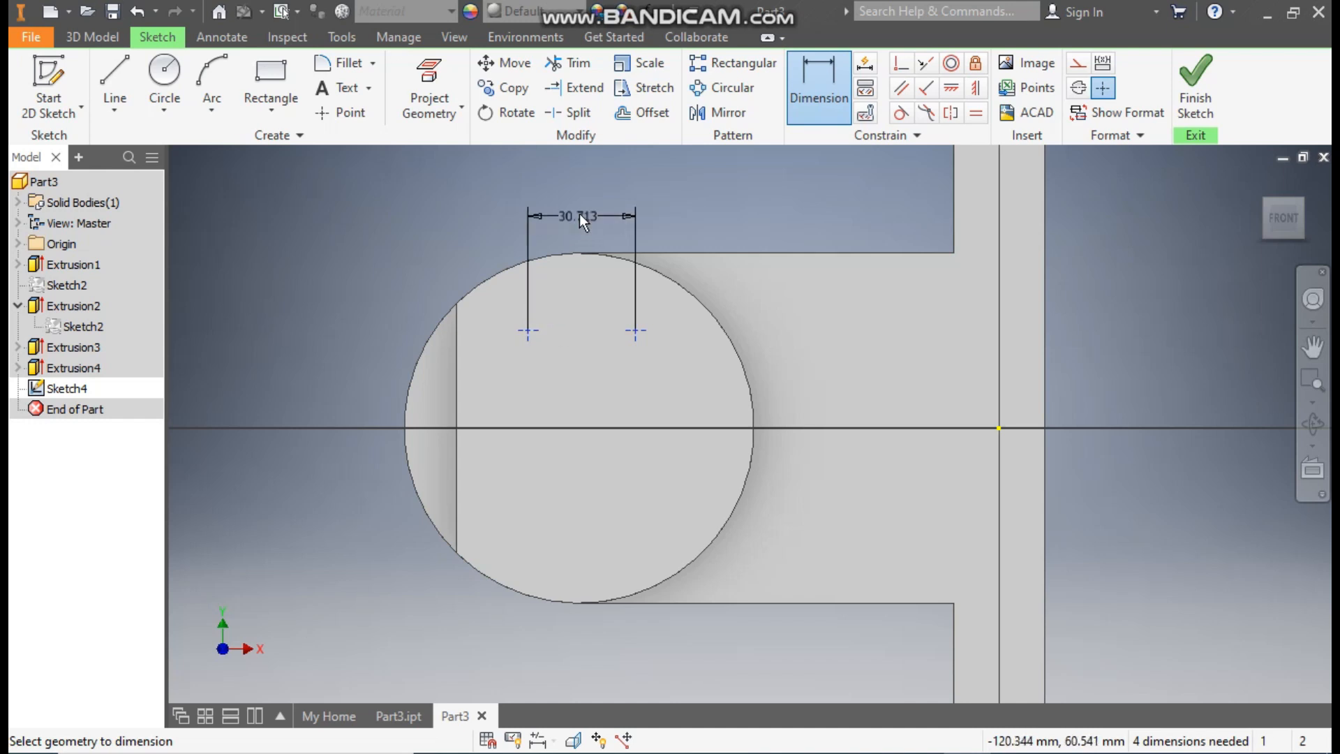
pyautogui.click(580, 214)
pyautogui.write('40')
pyautogui.press('Return')
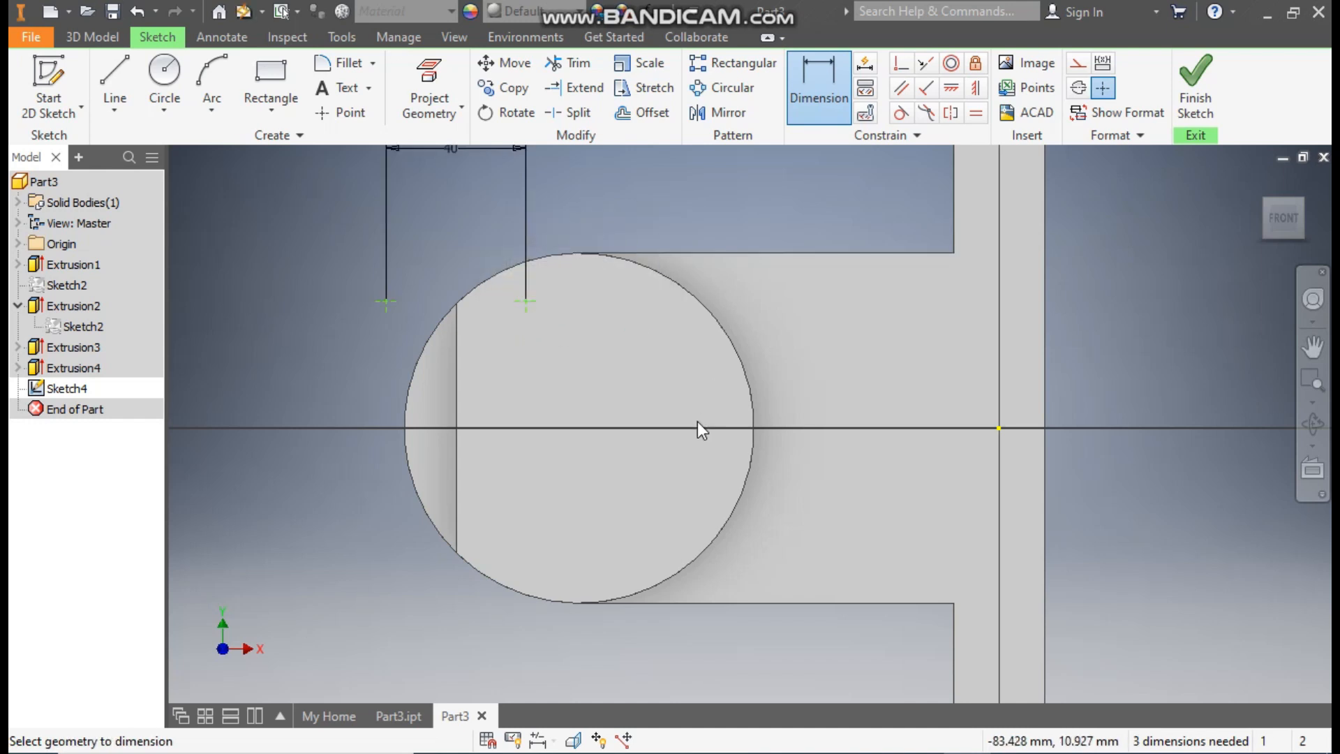
# Dimension the left point's horizontal distance from the circle's center.
pyautogui.click(386, 302)
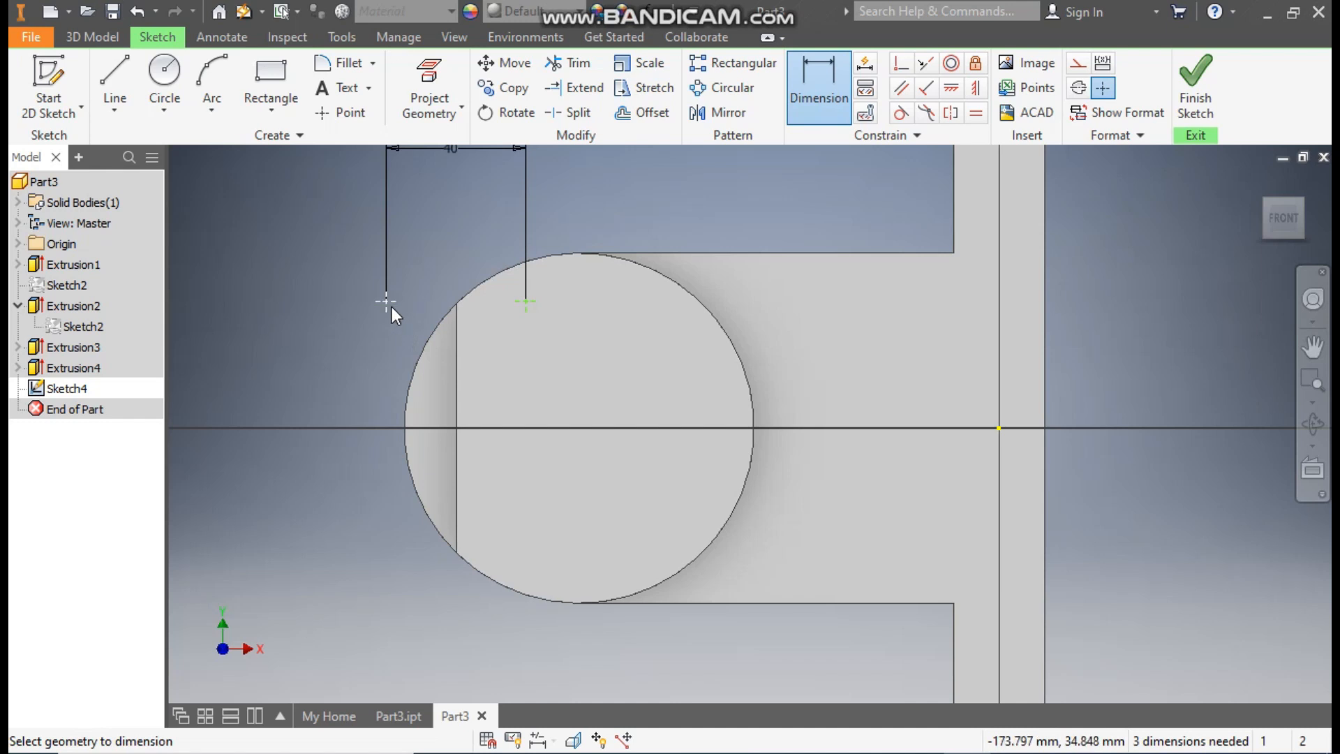
pyautogui.click(531, 365)
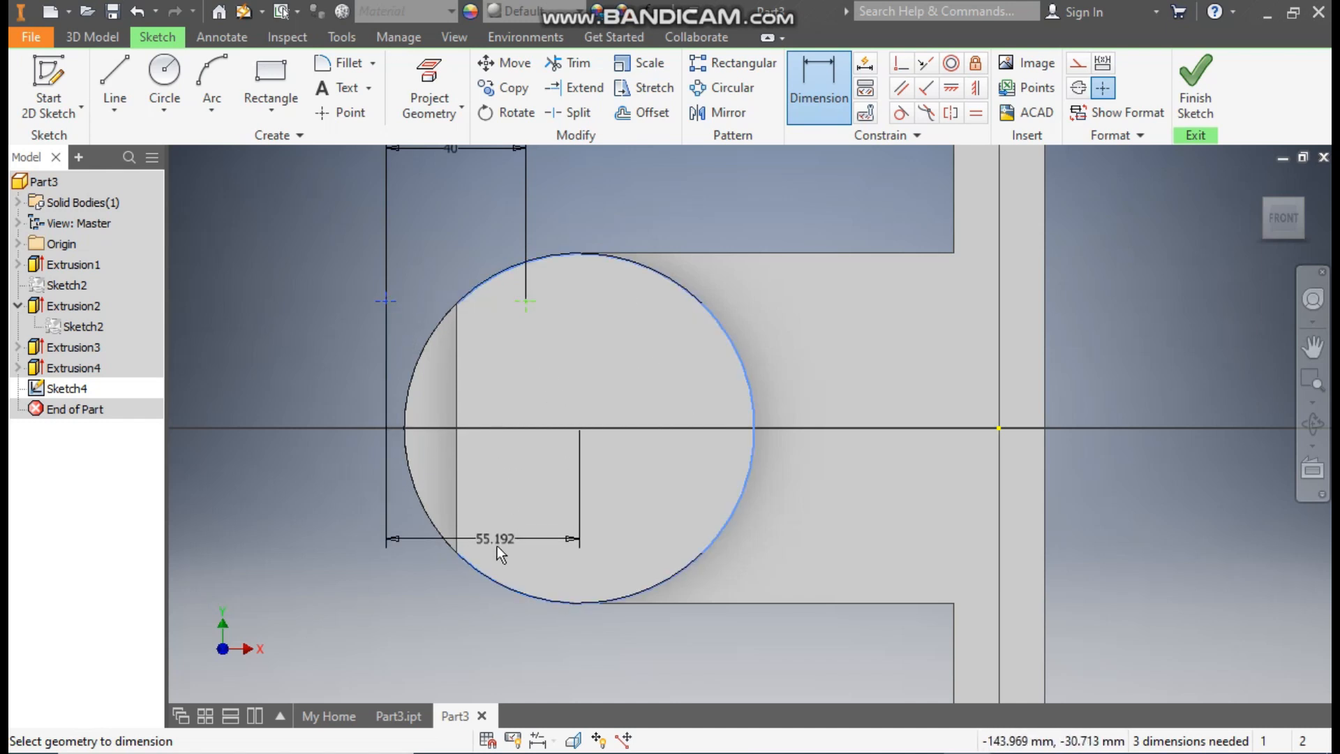
pyautogui.click(465, 620)
# Try a value of 20 mm for the left point's horizontal distance from the circle's center and undo it.
pyautogui.write('20')
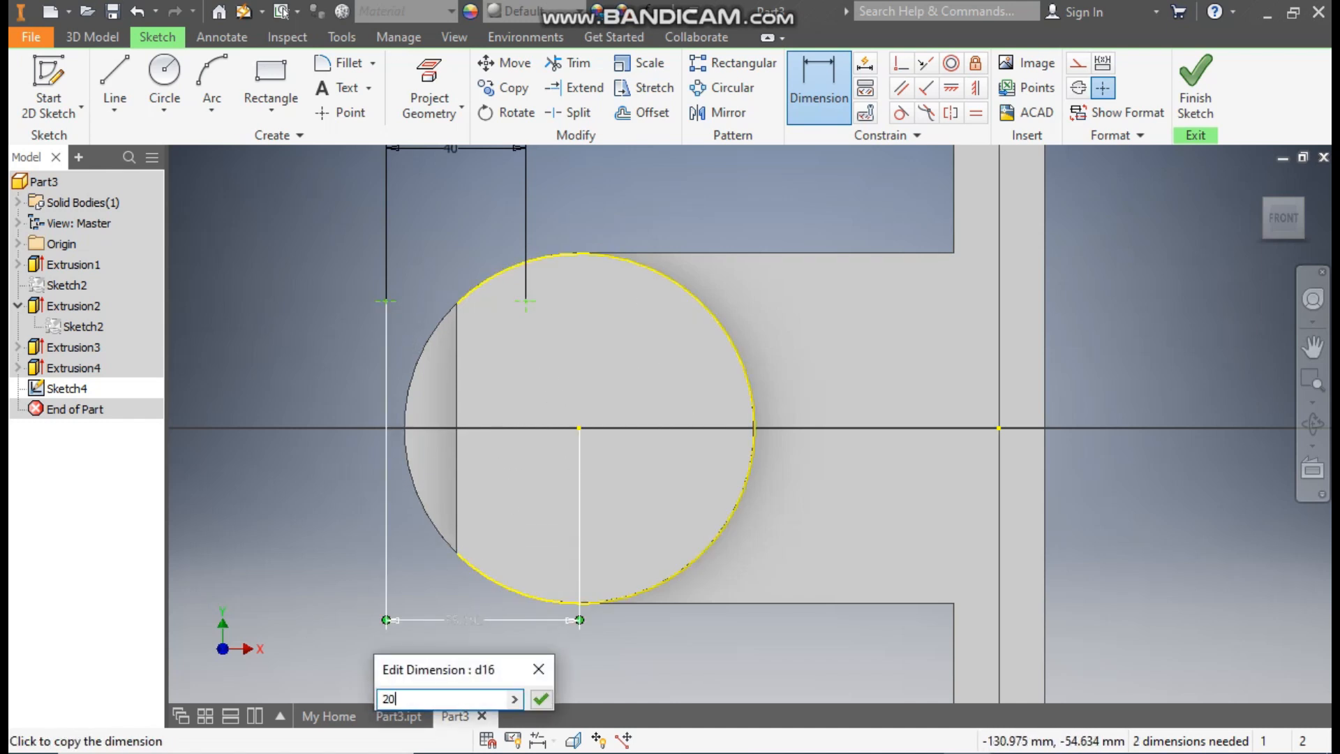
pyautogui.press('Return')
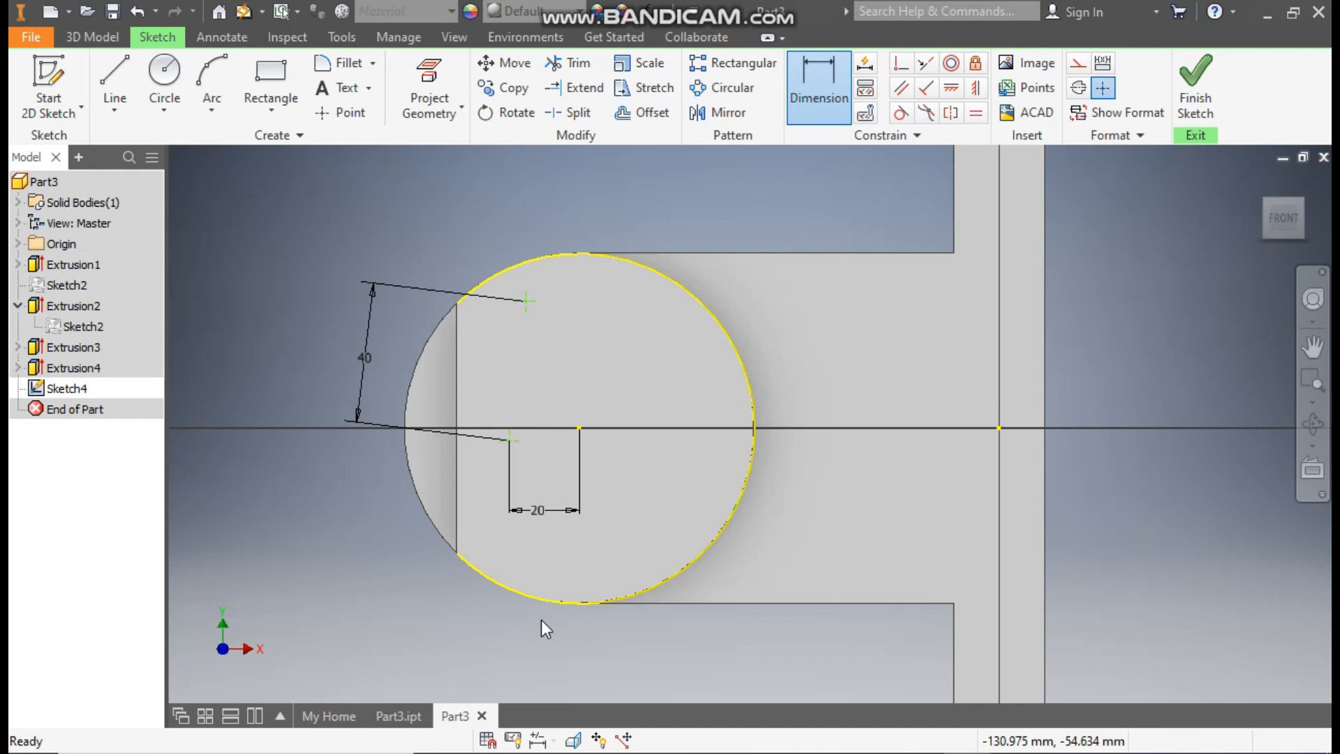
pyautogui.press('Escape')
pyautogui.hotkey('ctrl', 'z')
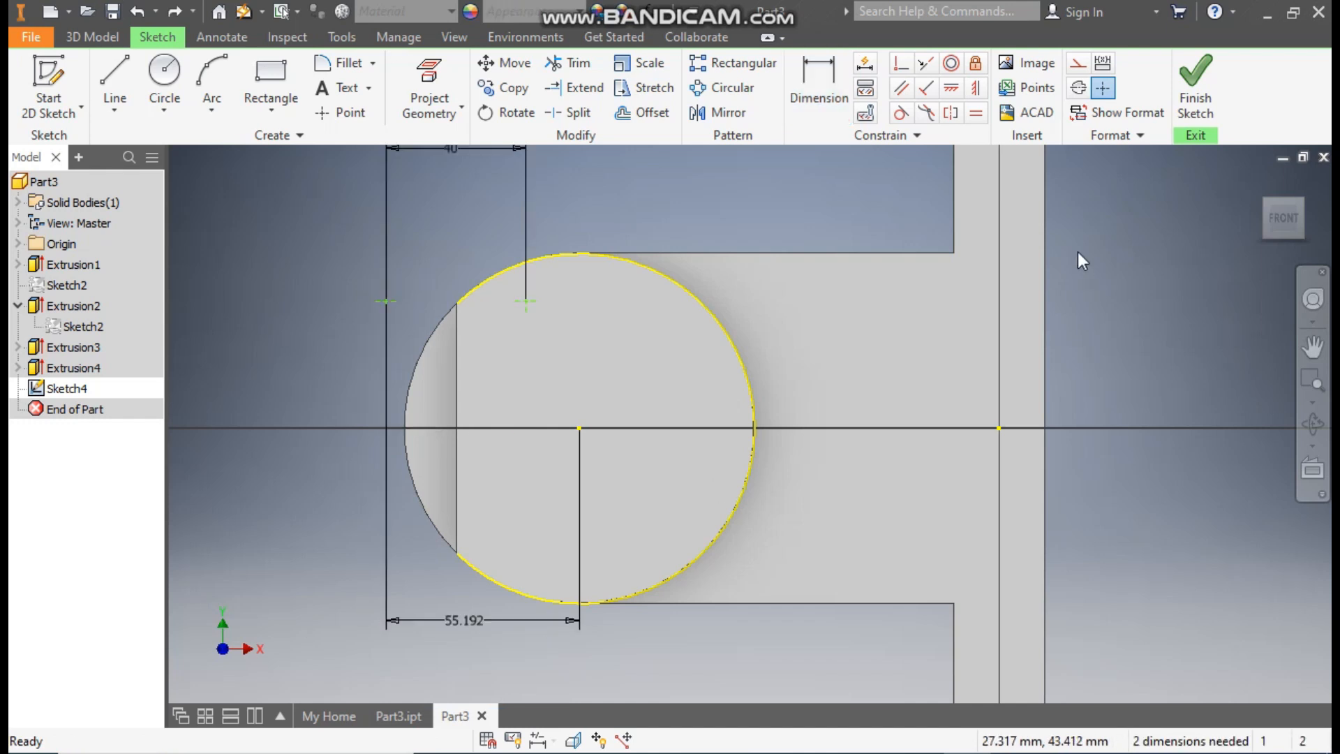
# Apply a horizontal constraint between the two sketch points.
pyautogui.click(958, 93)
pyautogui.click(525, 302)
pyautogui.click(387, 301)
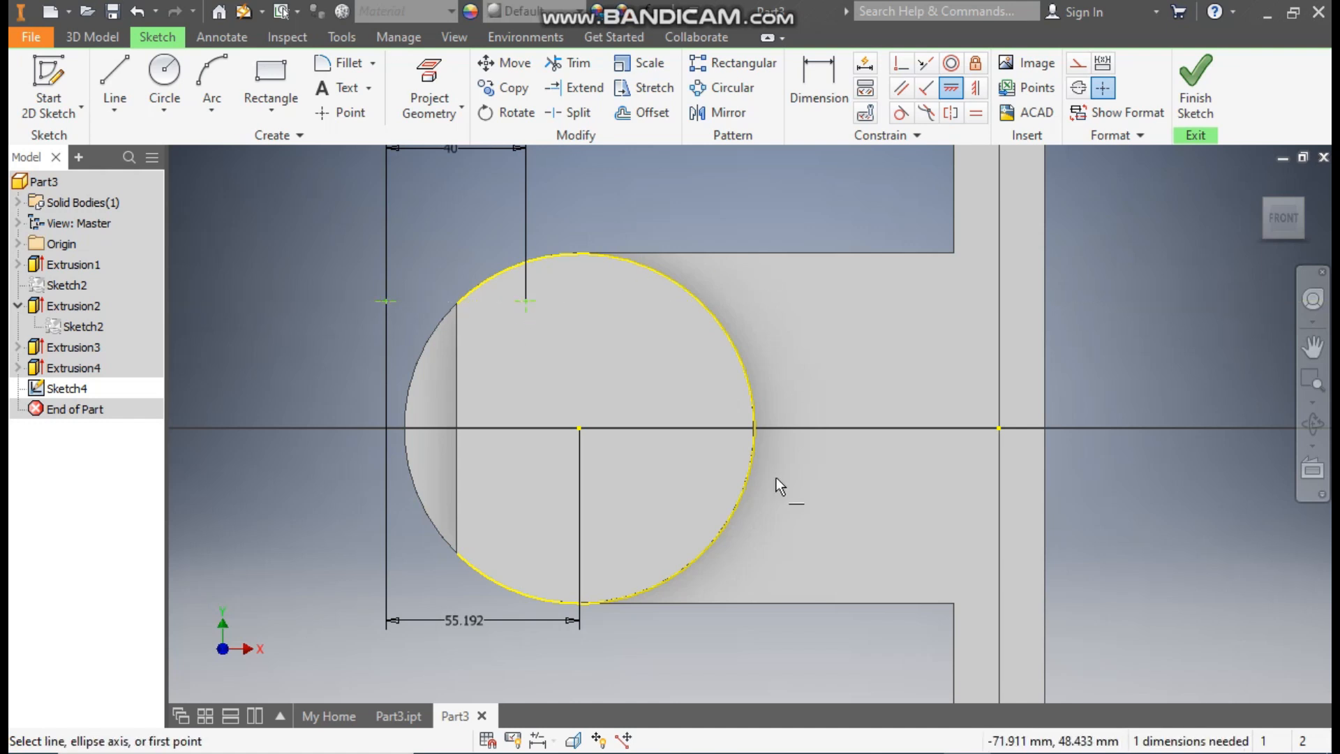
pyautogui.press('Escape')
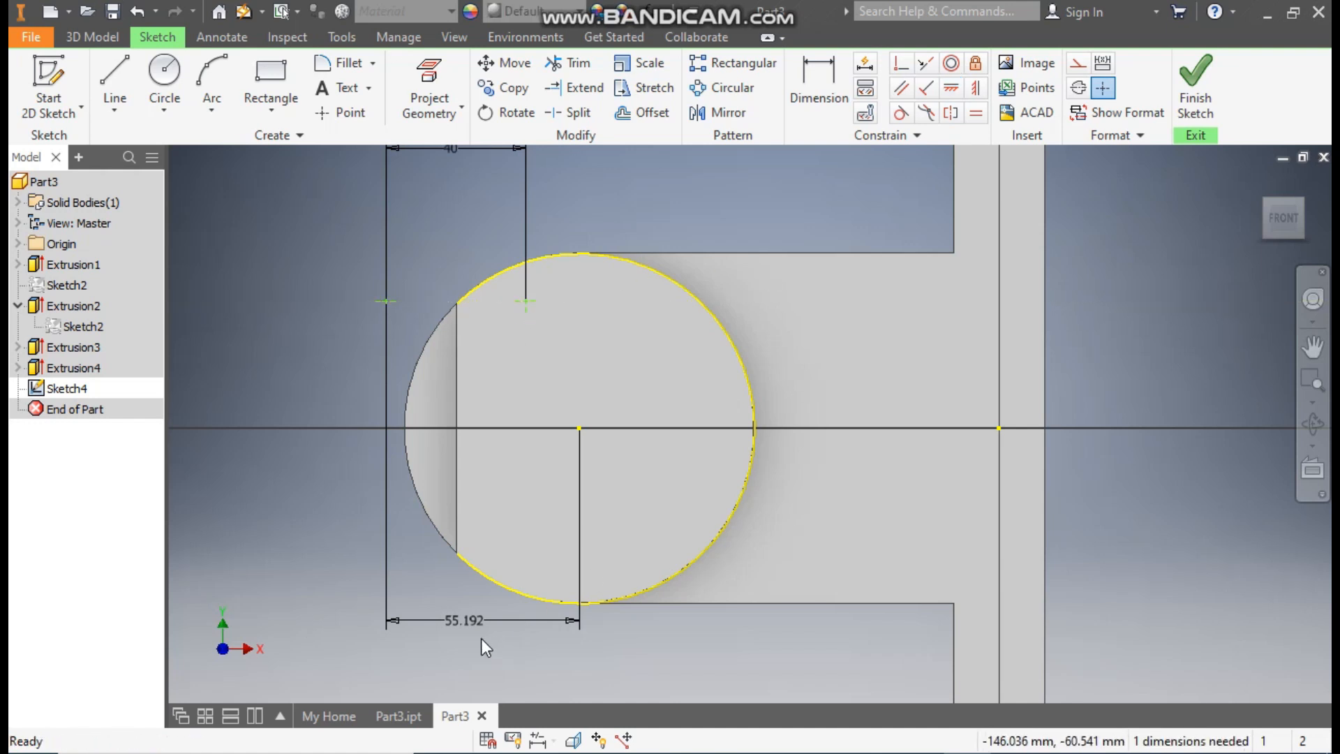
# Set the left point's horizontal distance from the circle's center to 40 mm.
pyautogui.doubleClick(474, 619)
pyautogui.write('40')
pyautogui.press('Return')
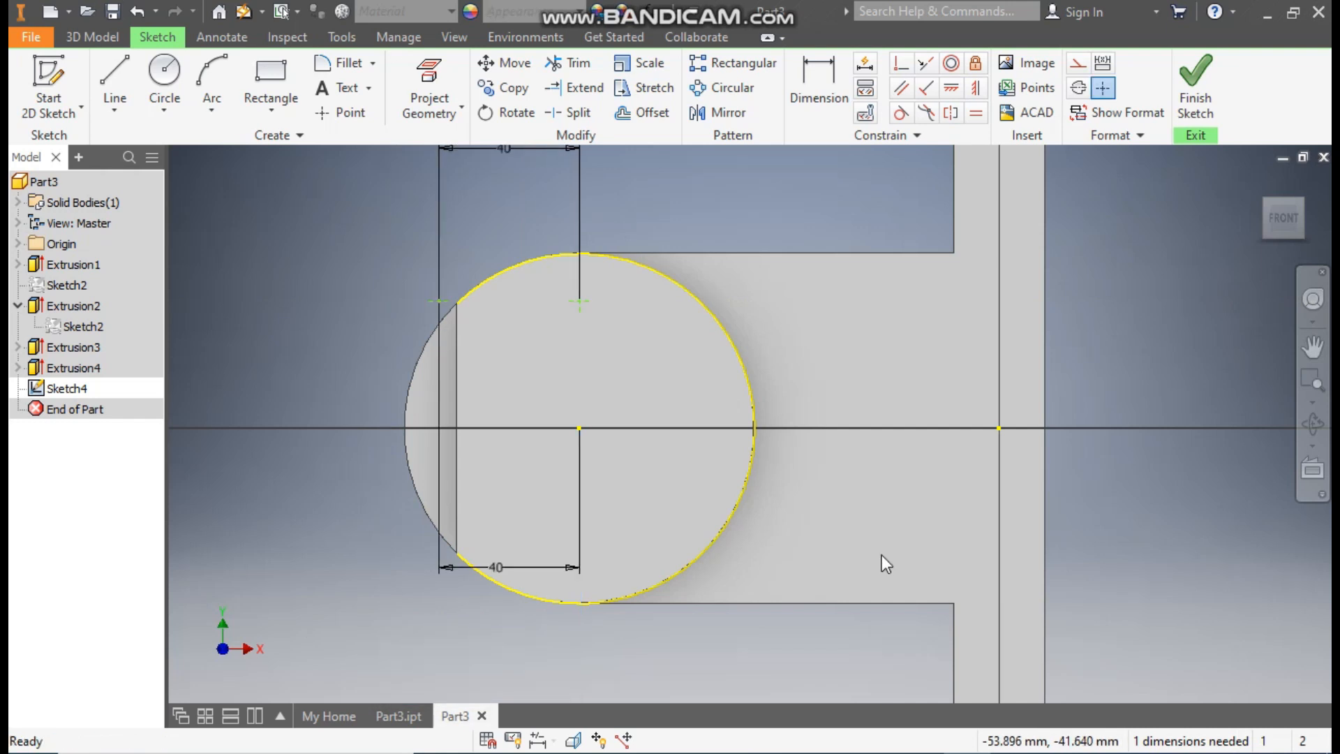
# Change the left point's horizontal distance from the circle's center to 20 mm.
pyautogui.doubleClick(501, 567)
pyautogui.write('20')
pyautogui.press('Return')
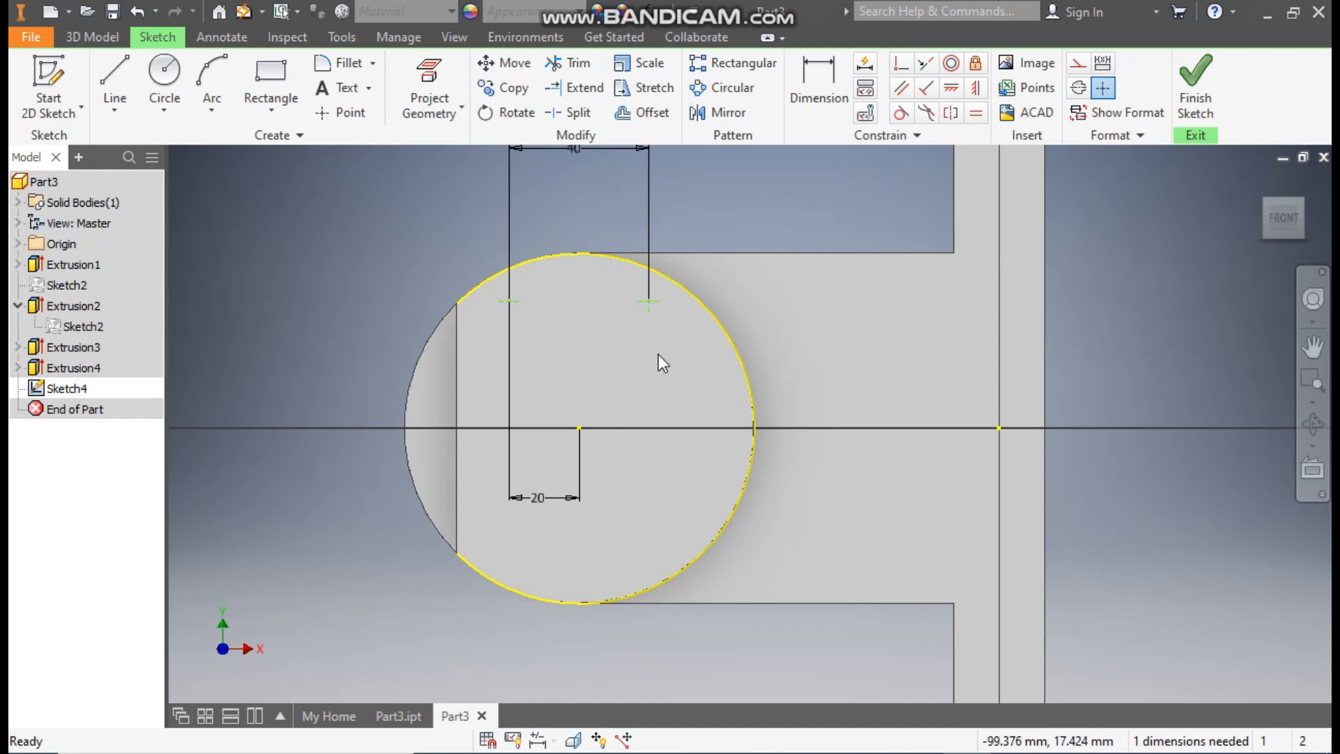
# Dimension the left point 17 mm vertically above the circle's center and finish the sketch.
pyautogui.click(813, 85)
pyautogui.click(510, 301)
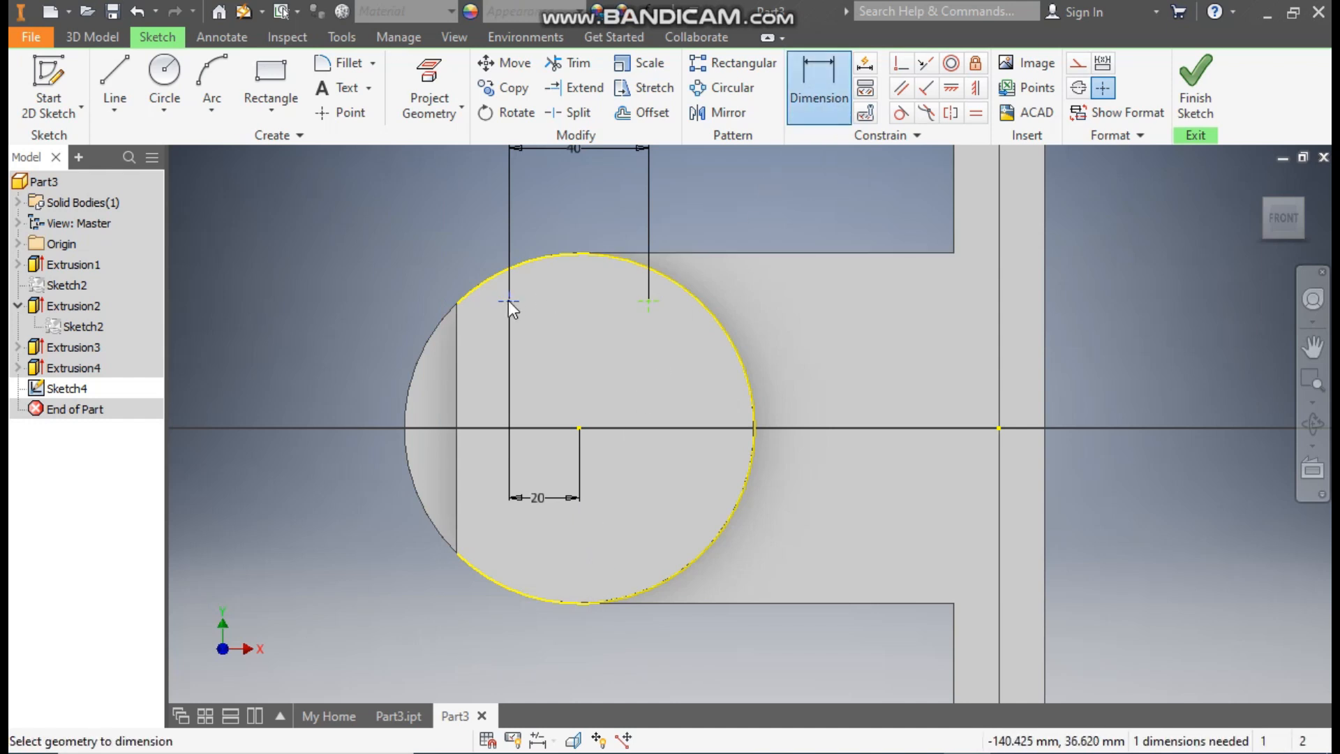
pyautogui.click(579, 428)
pyautogui.click(423, 401)
pyautogui.click(333, 389)
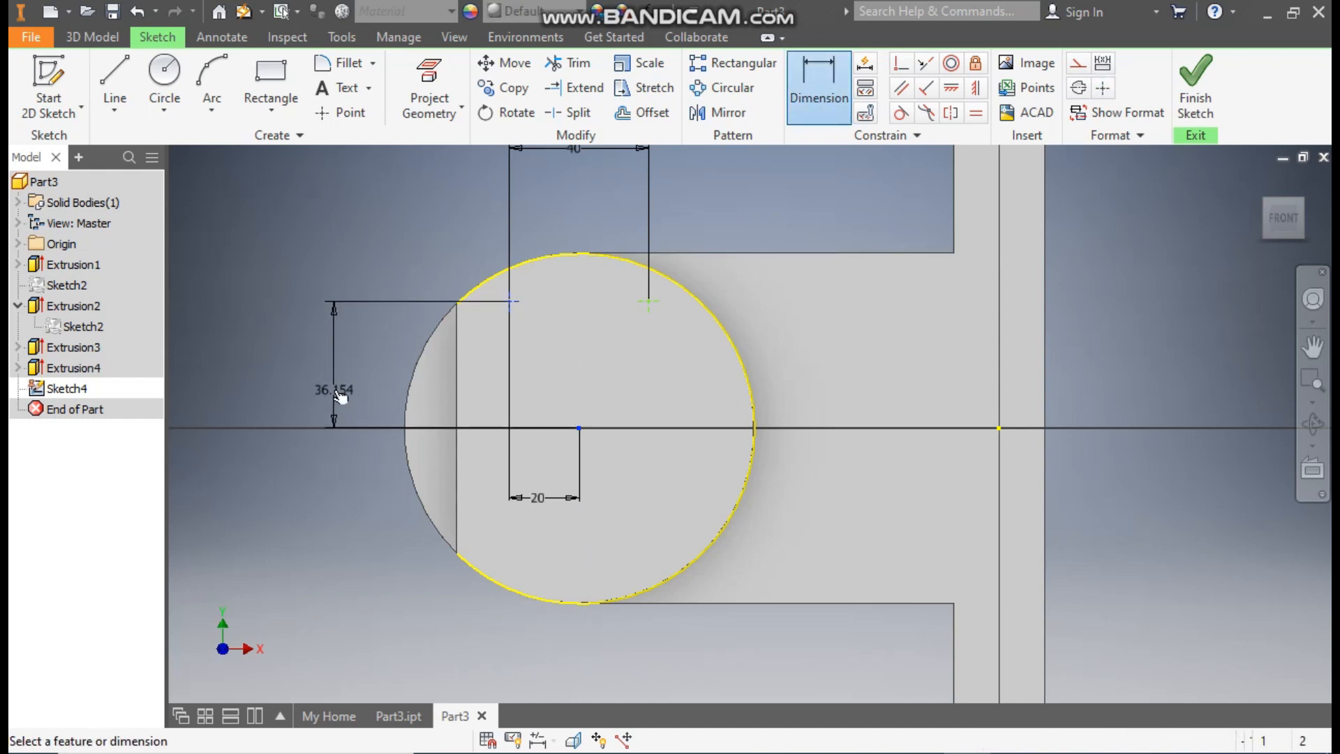
pyautogui.write('17')
pyautogui.press('Return')
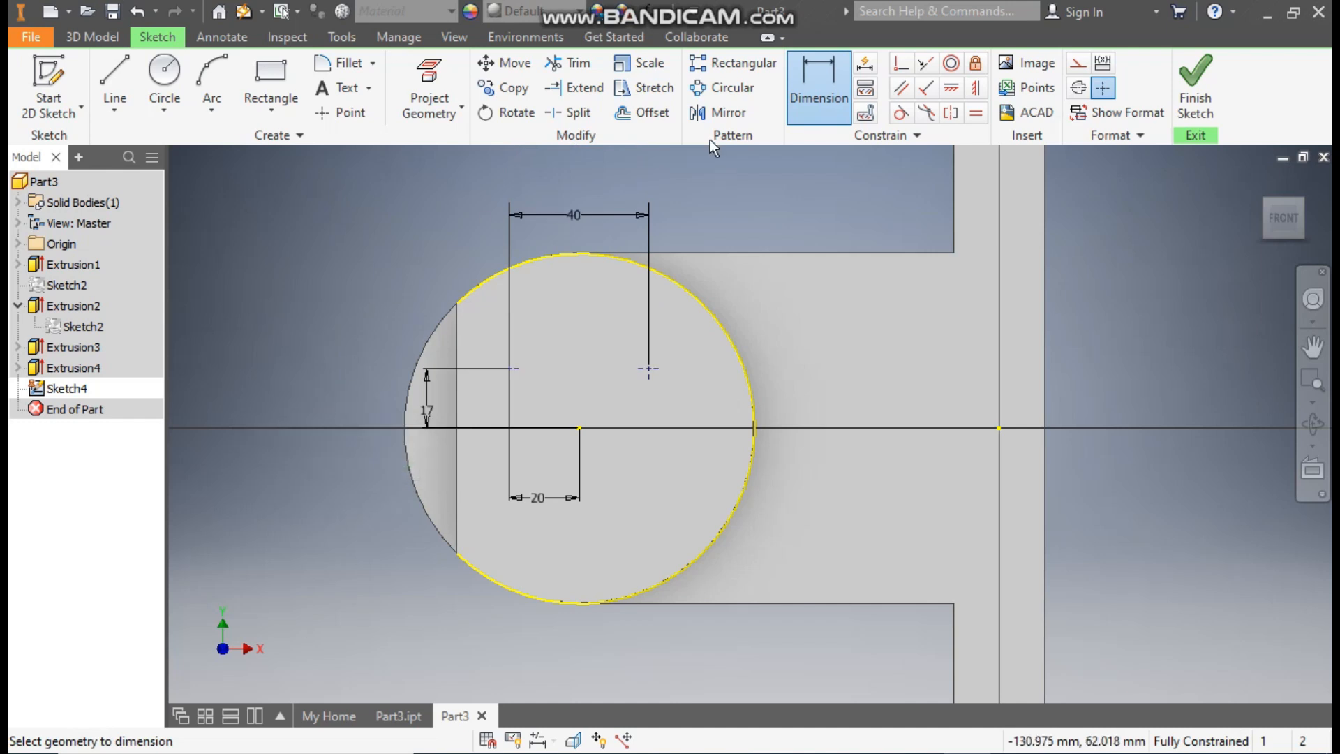
pyautogui.click(1185, 89)
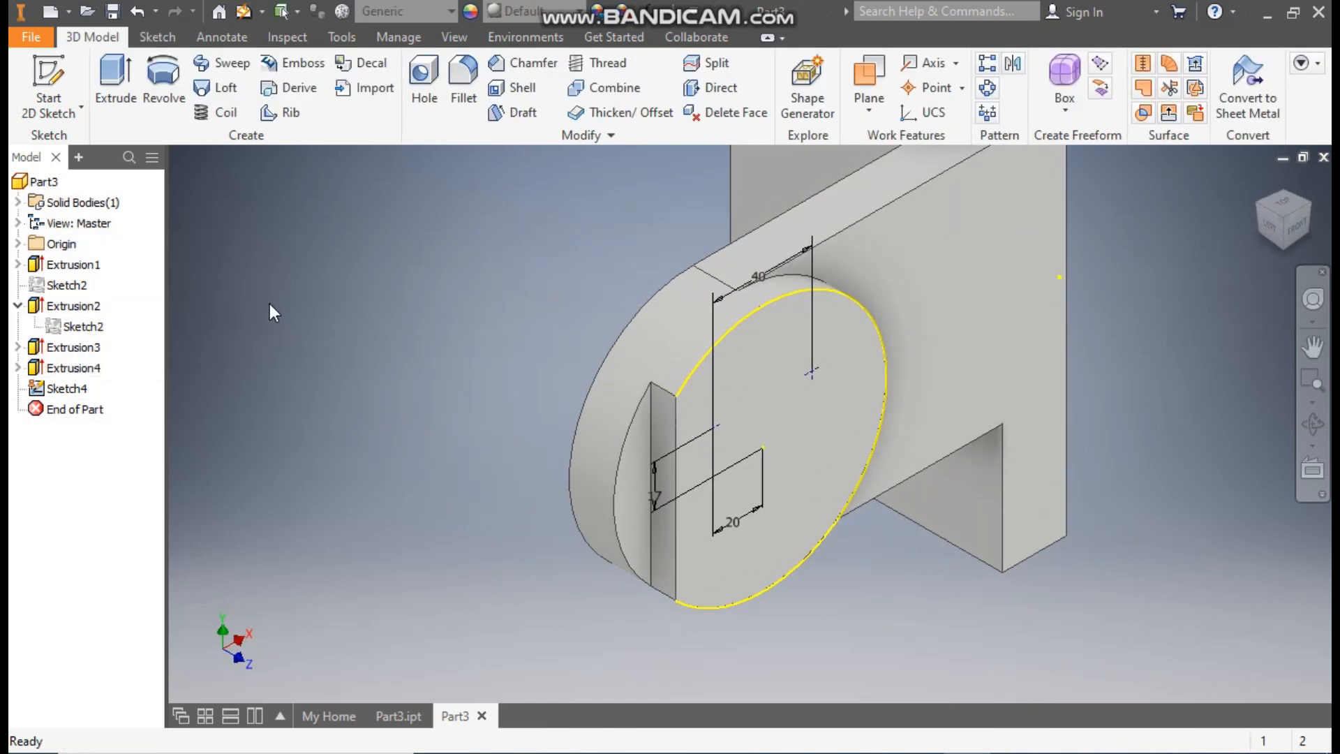
# Start a tapped hole feature on the two sketch points using the ISO Metric profile thread in size 6.
pyautogui.click(411, 81)
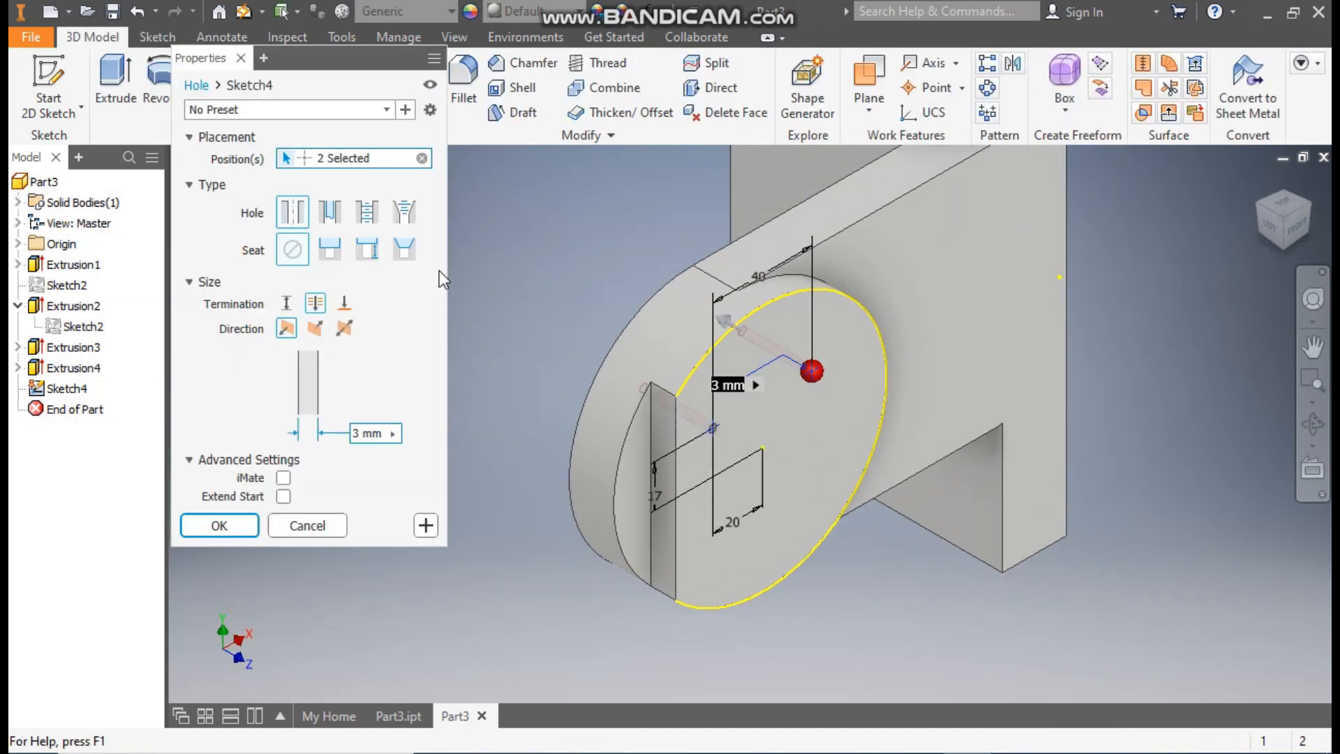
pyautogui.click(364, 221)
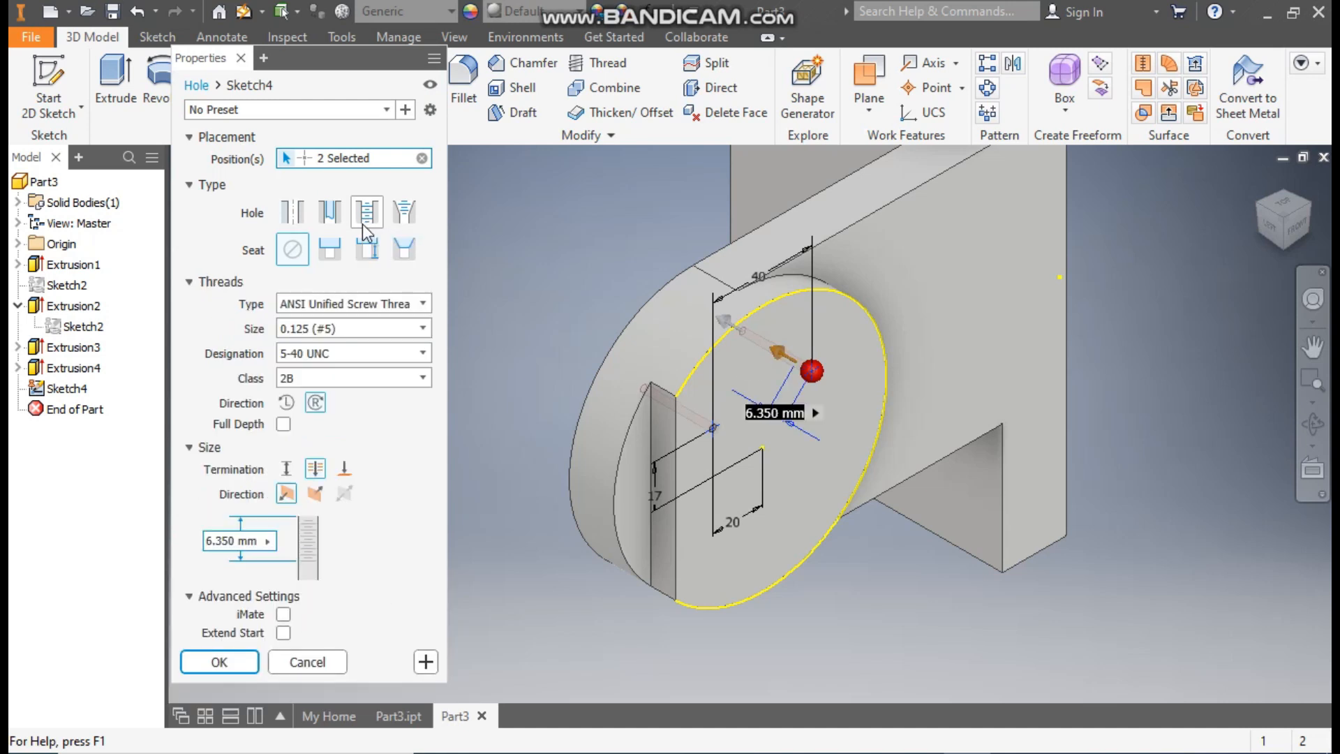
pyautogui.click(341, 303)
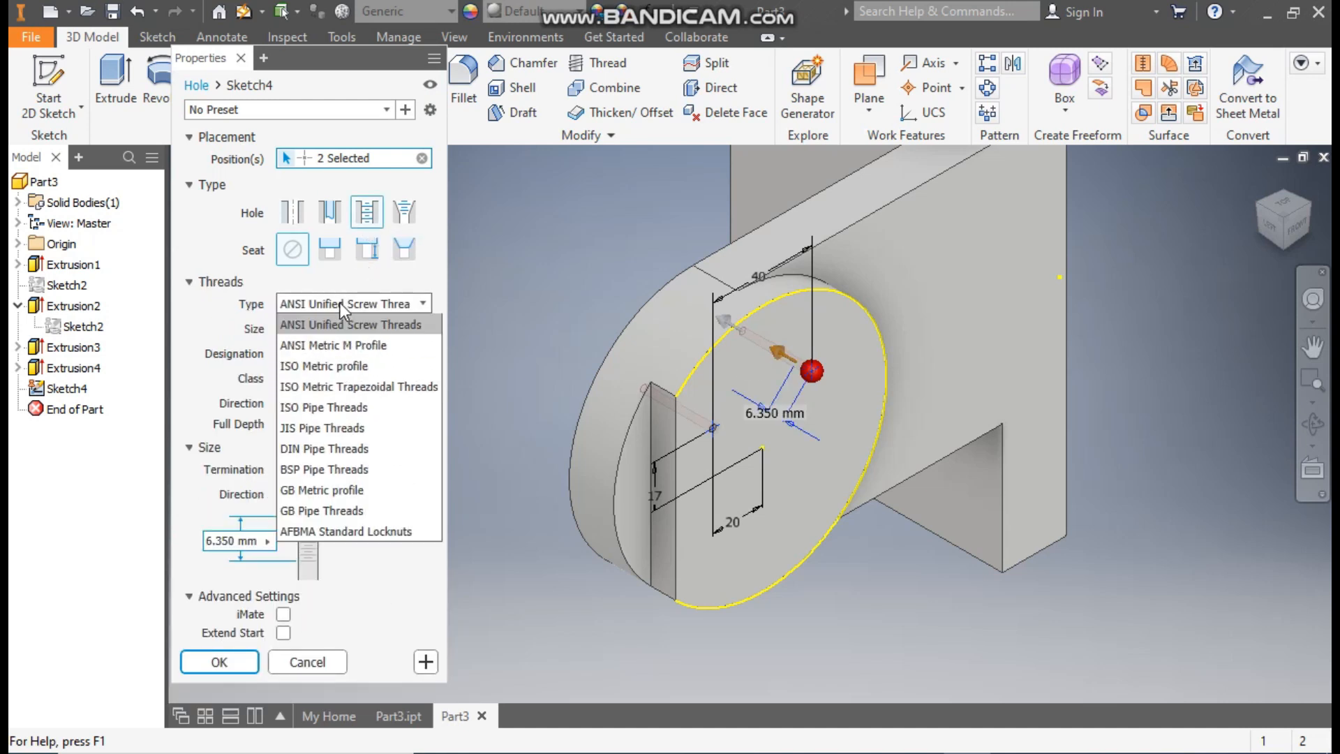
pyautogui.click(316, 363)
pyautogui.click(315, 329)
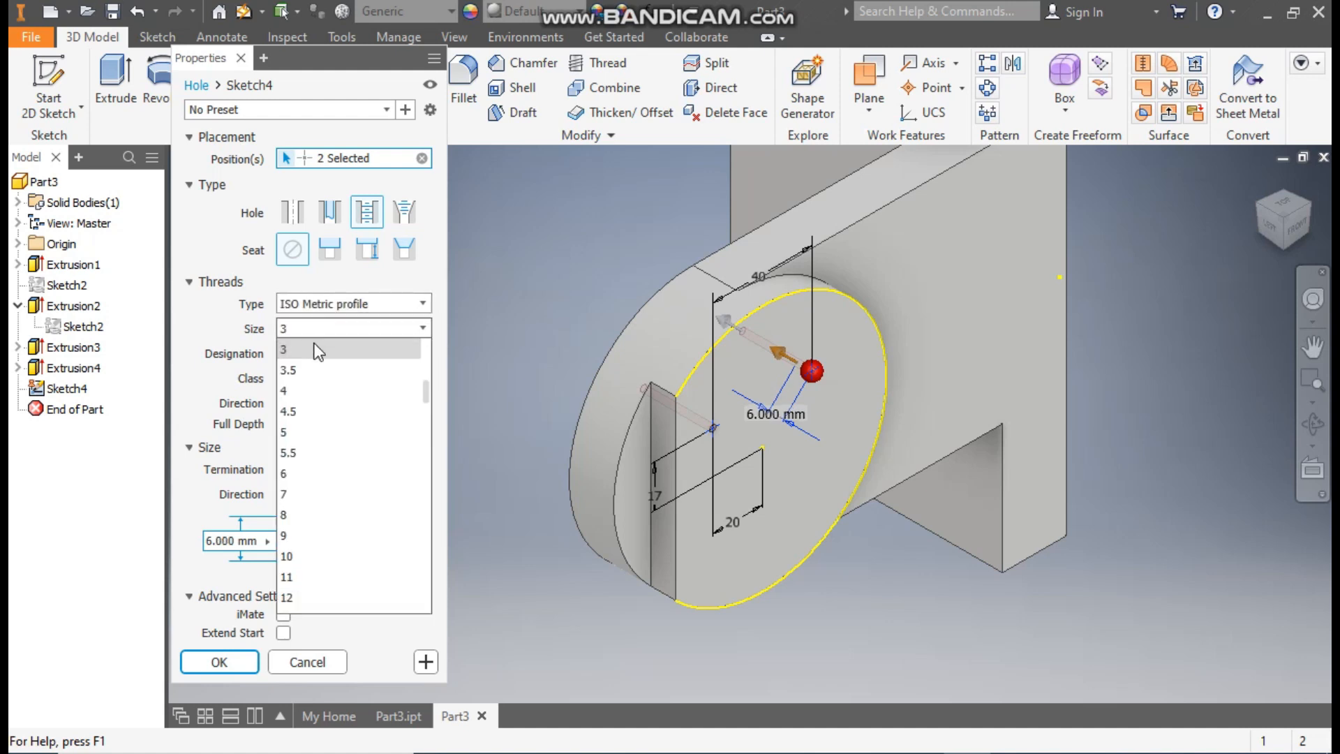
pyautogui.click(307, 472)
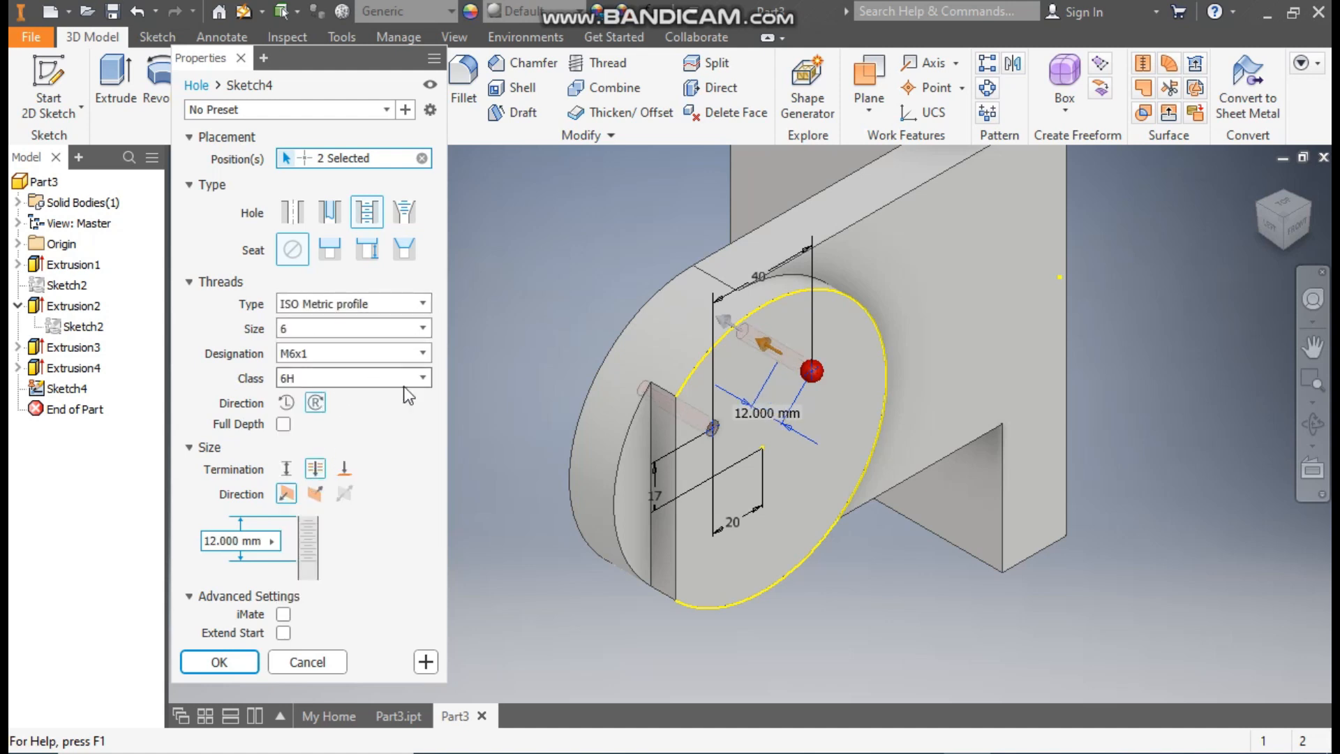
# Set the holes' termination to distance with 26 mm drill depth and 26 mm thread depth, and create them.
pyautogui.click(286, 469)
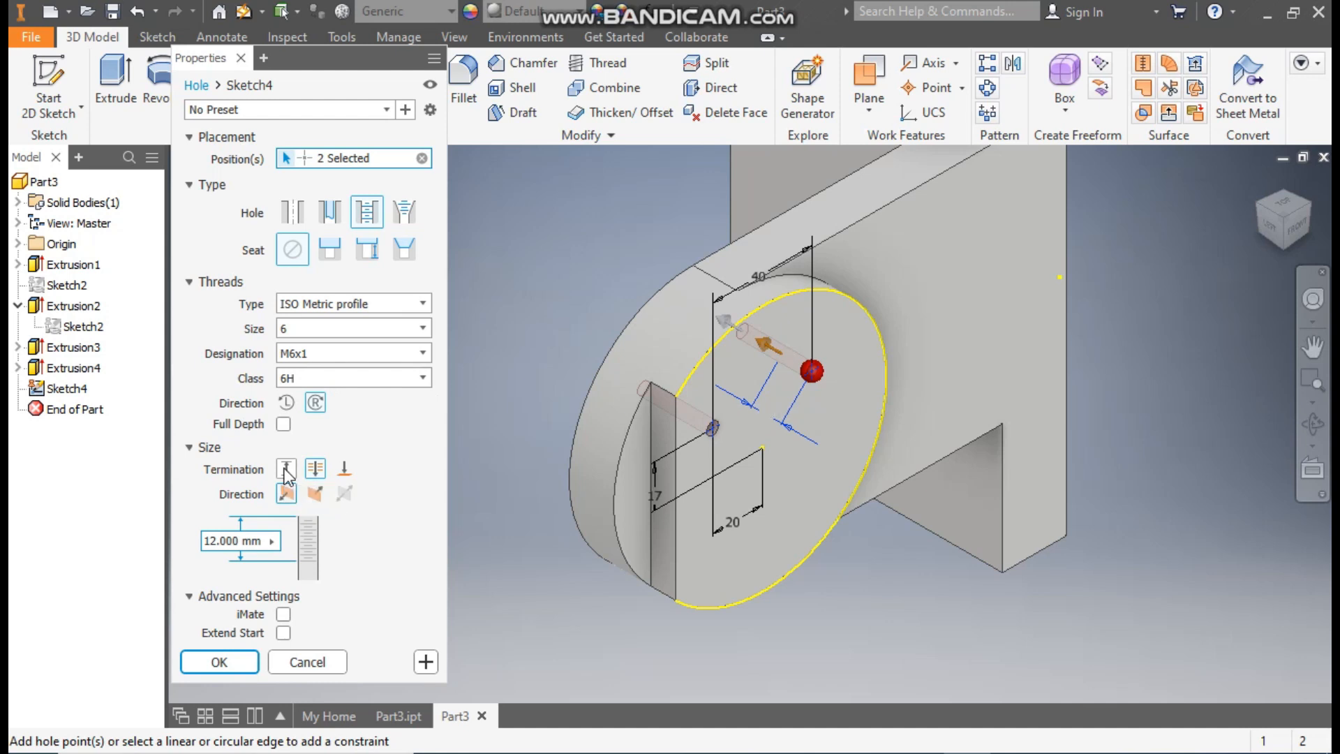
pyautogui.click(373, 578)
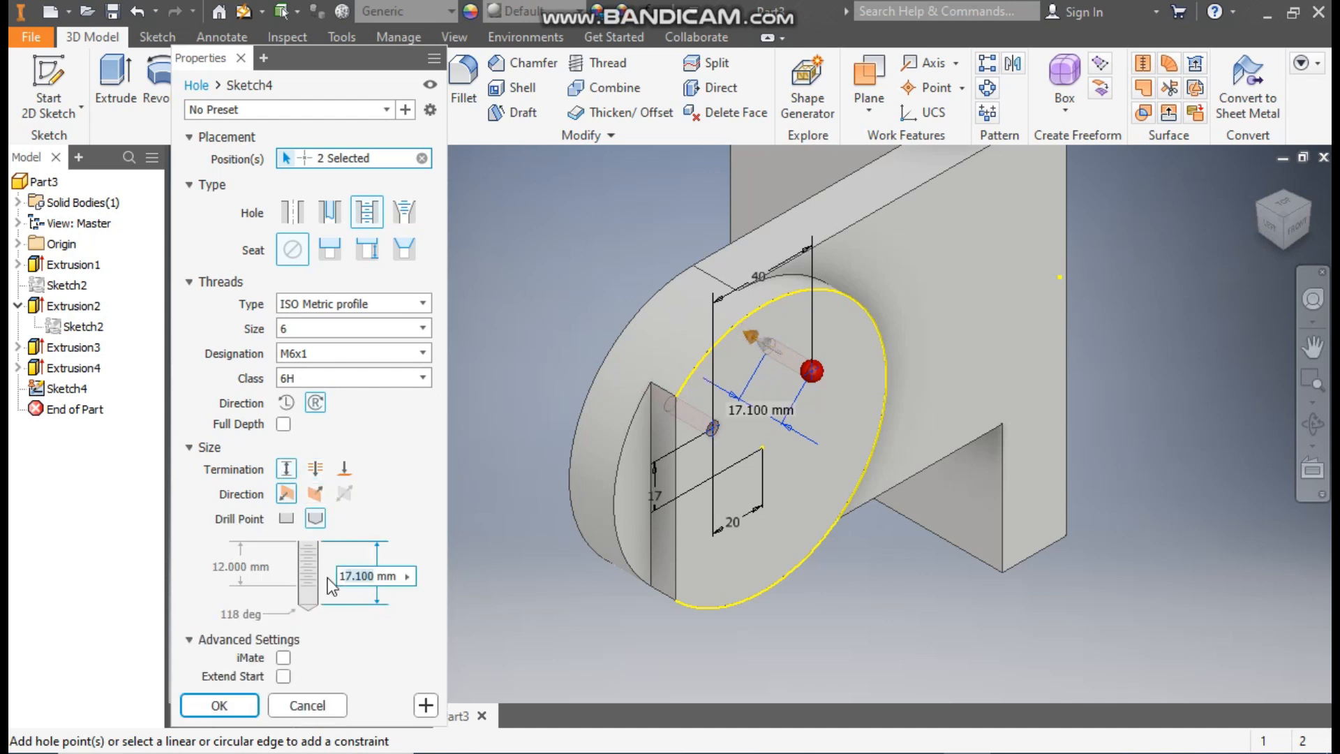
pyautogui.write('26')
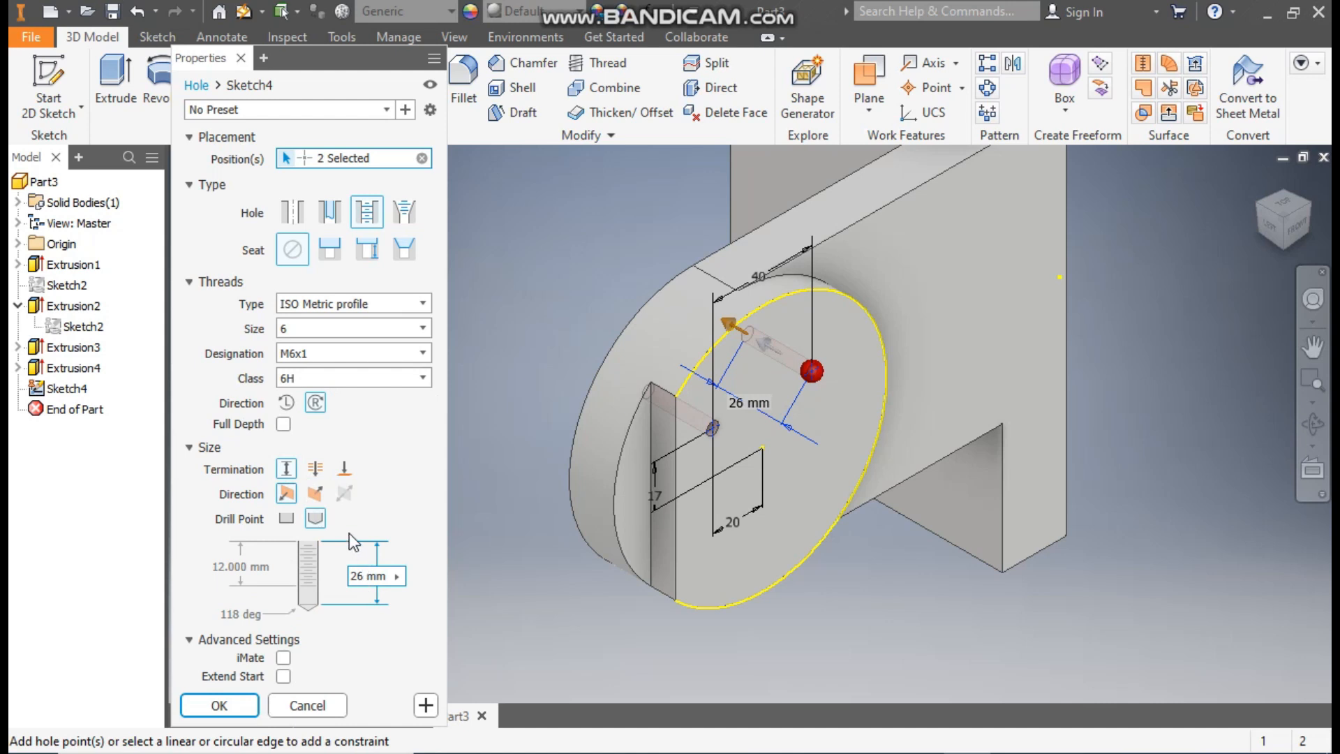
pyautogui.click(238, 567)
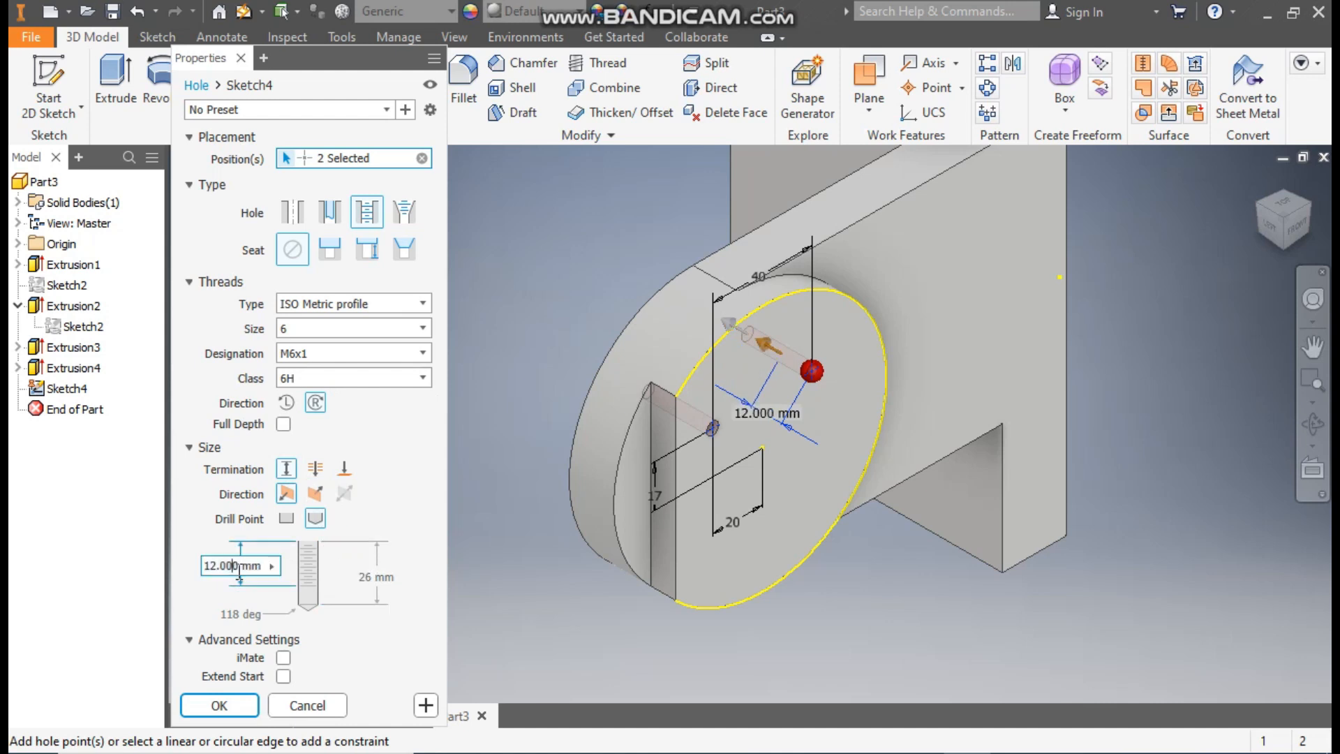
pyautogui.doubleClick(230, 566)
pyautogui.write('26')
pyautogui.click(219, 705)
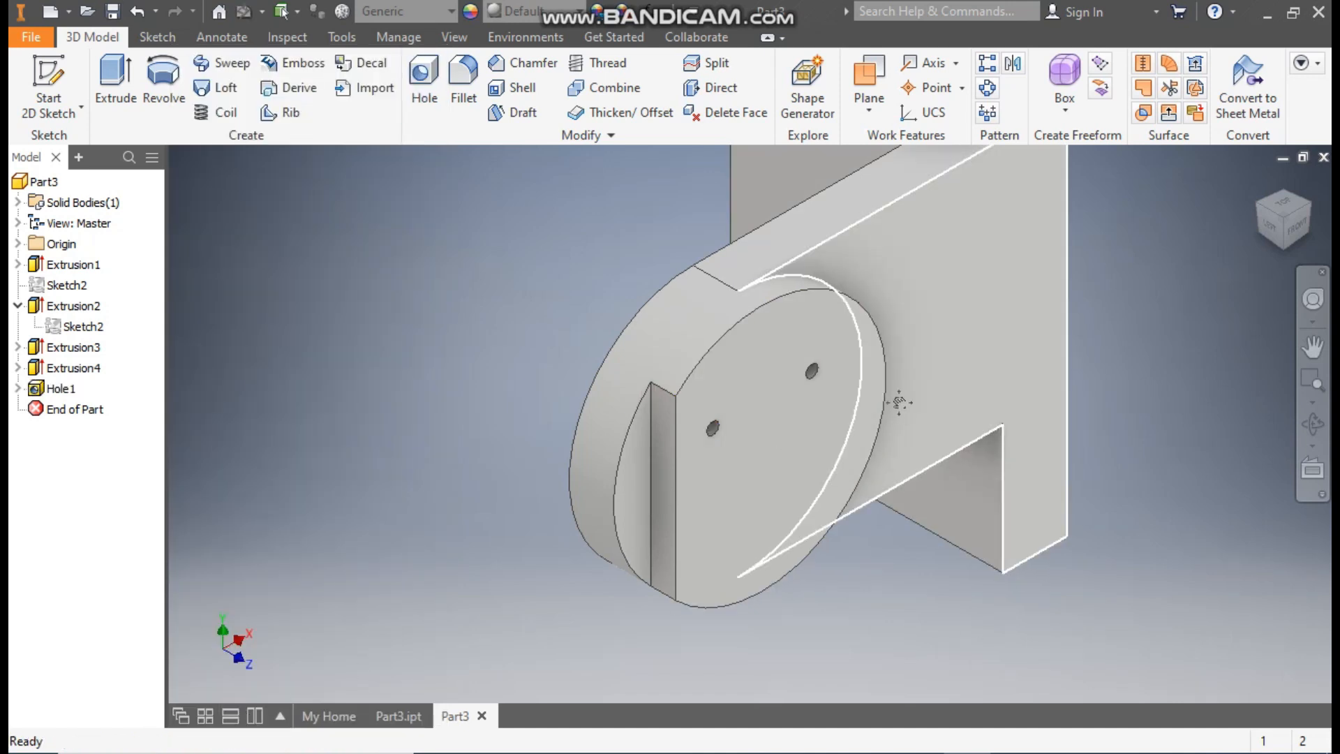
pyautogui.scroll(1, 896, 411)
pyautogui.moveTo(894, 412); pyautogui.dragTo(890, 463, button='middle')
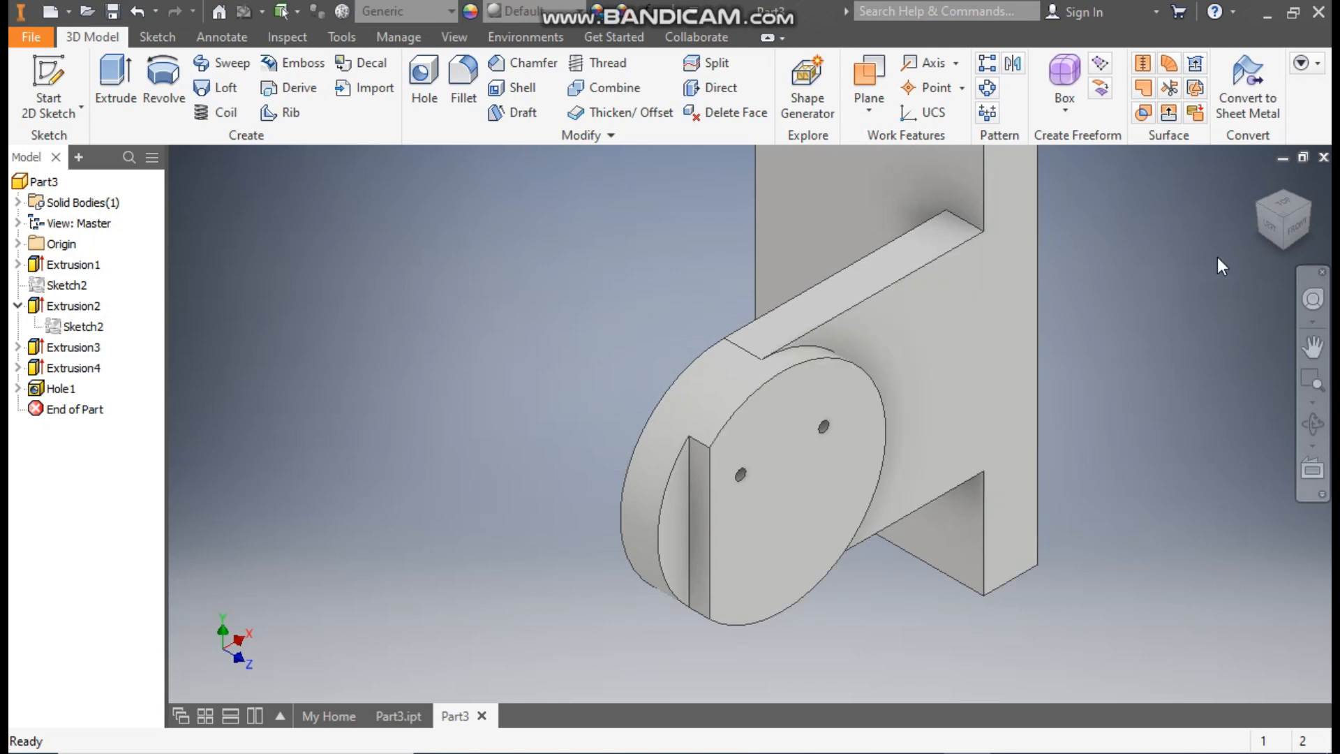
# Start a sketch on the arm's flat inner face and draw an 80 mm diameter circle concentric with its round end.
pyautogui.click(1251, 203)
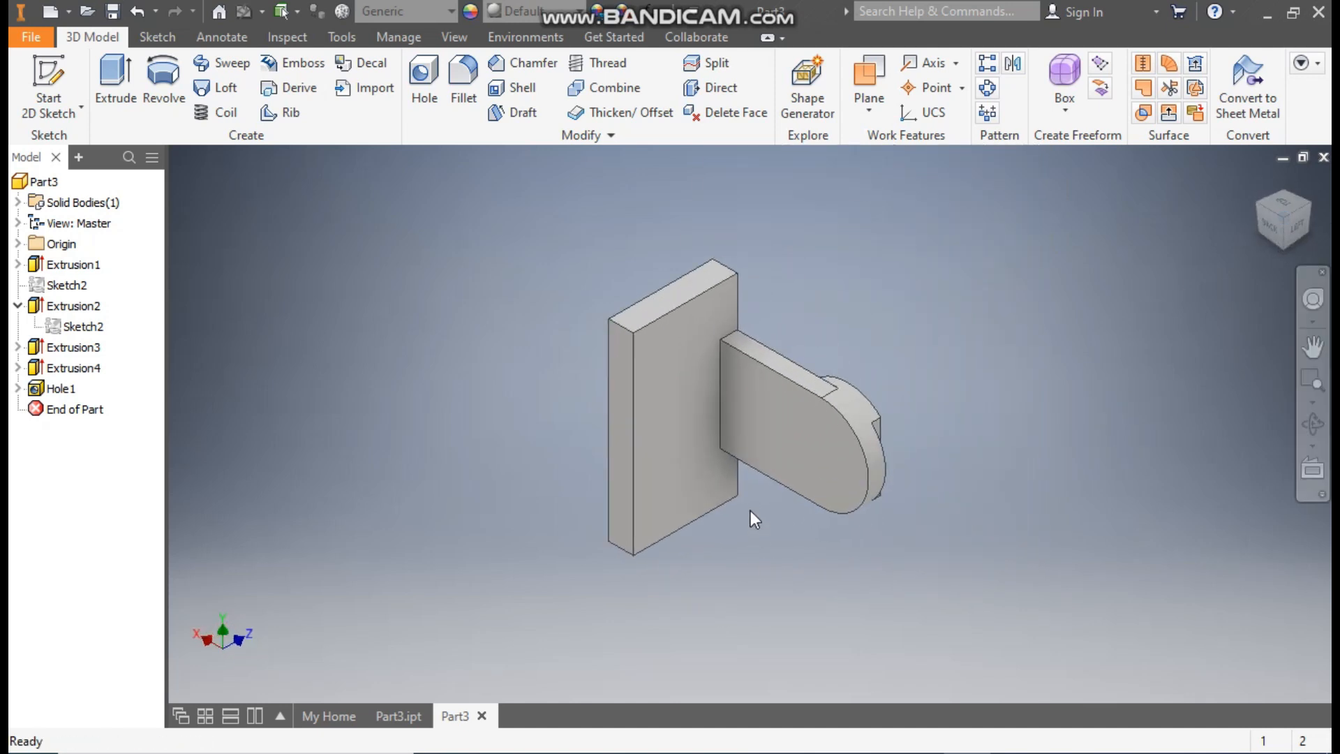
pyautogui.click(824, 441)
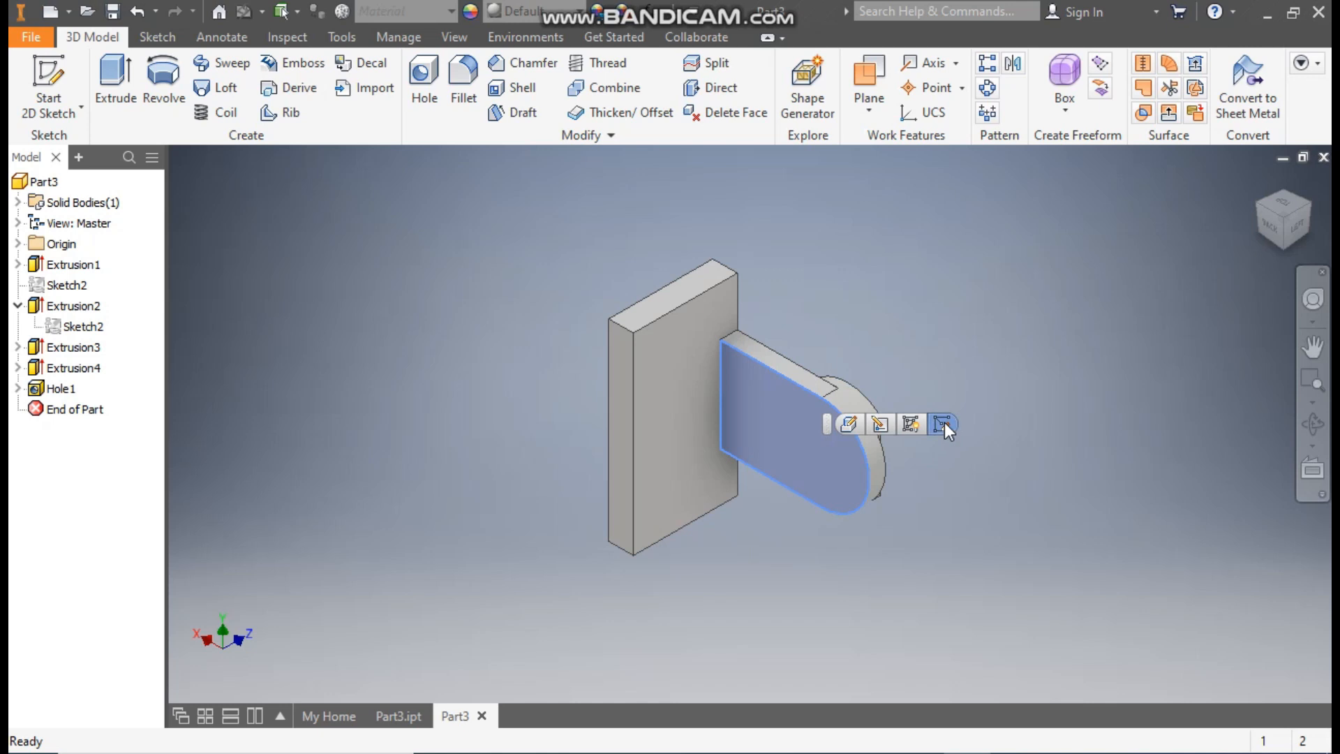
pyautogui.click(944, 423)
pyautogui.click(165, 76)
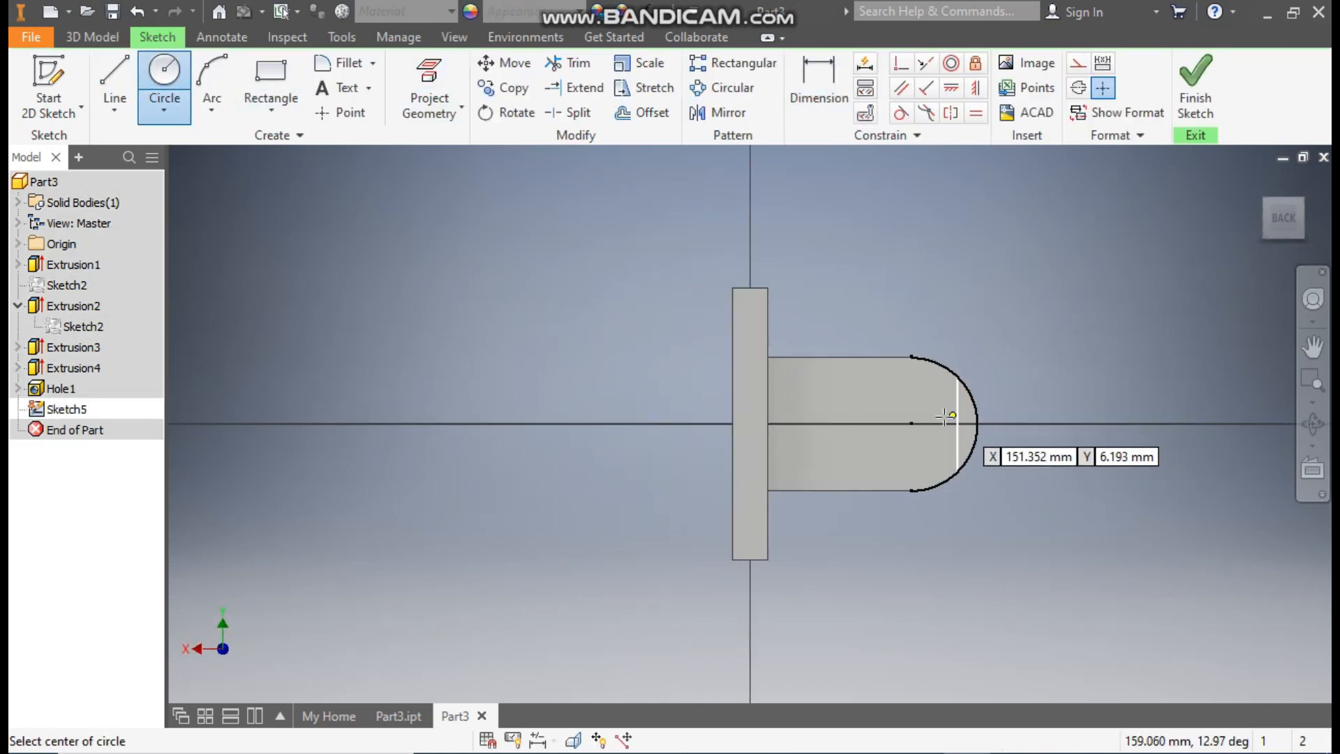
pyautogui.click(907, 423)
pyautogui.click(958, 377)
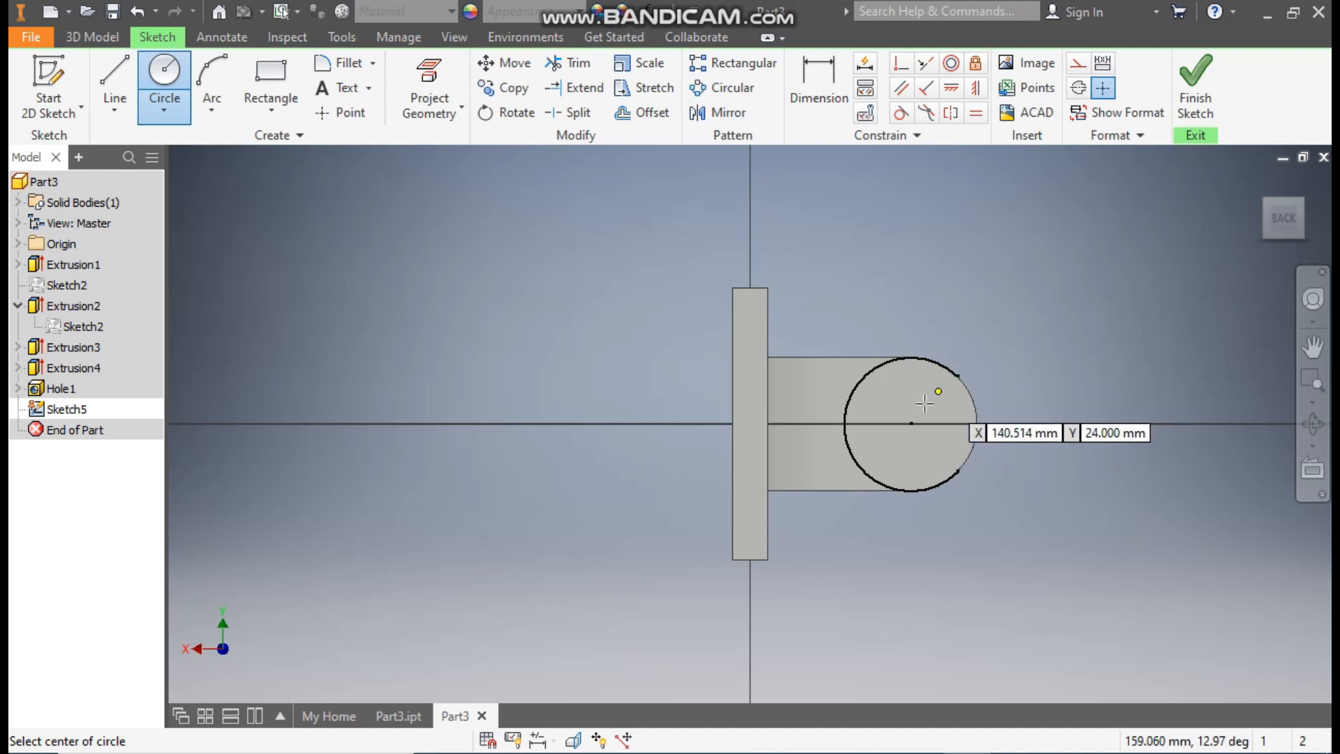
pyautogui.click(911, 422)
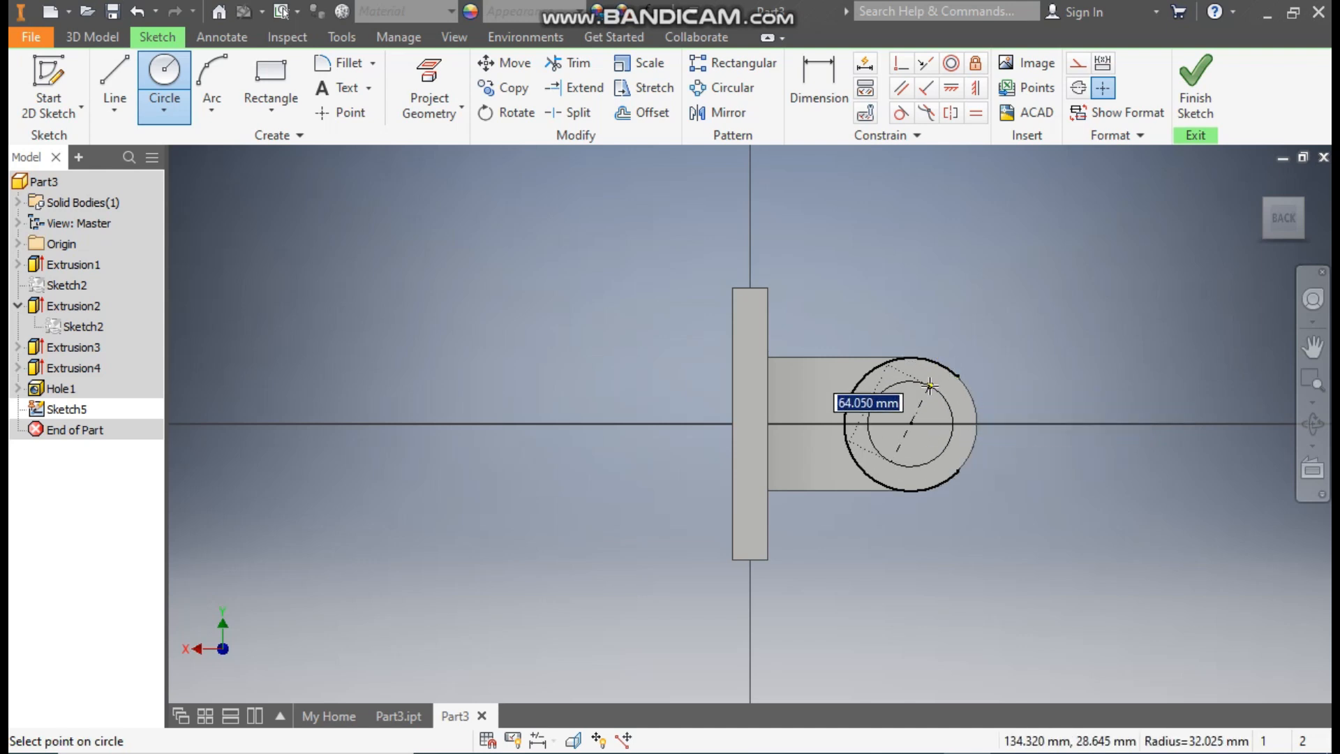
pyautogui.write('80')
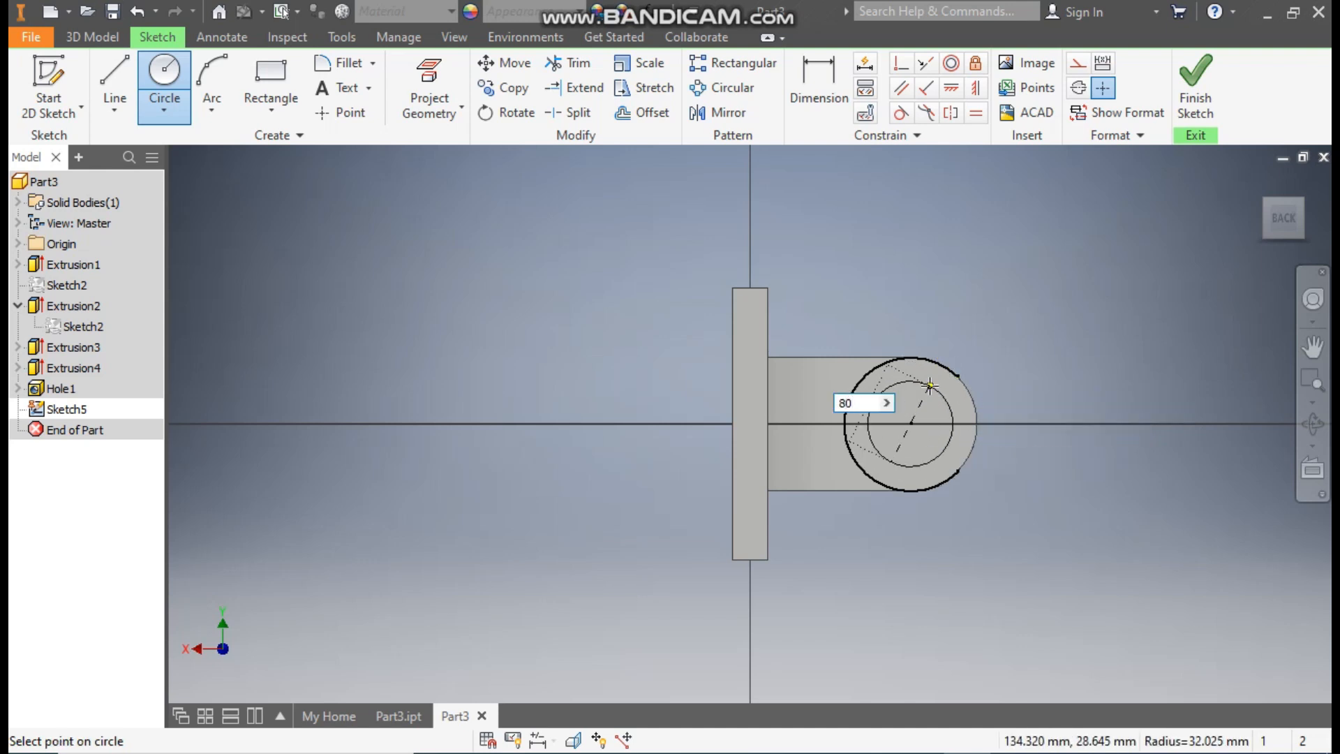
pyautogui.press('Return')
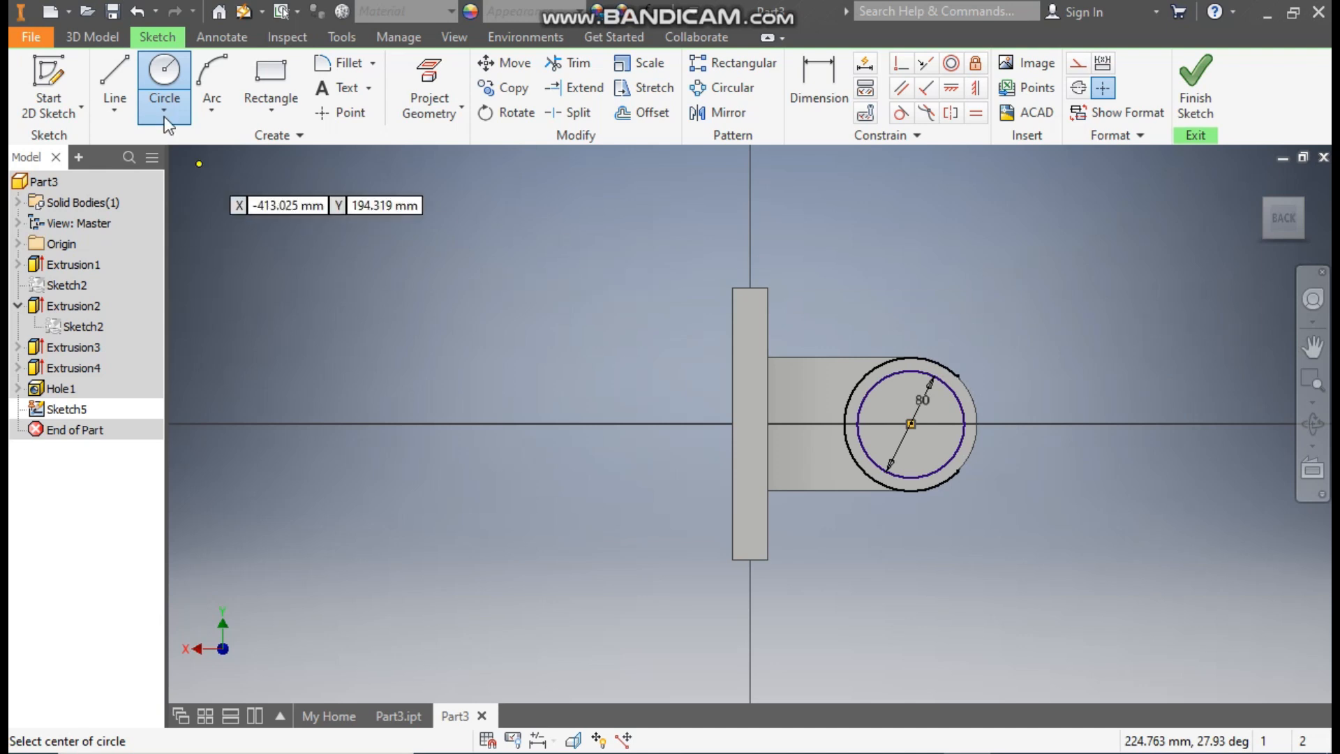
# Extrude the 80 mm circle 7 mm outward from the arm's inner face, joined to the body.
pyautogui.click(111, 46)
pyautogui.click(112, 72)
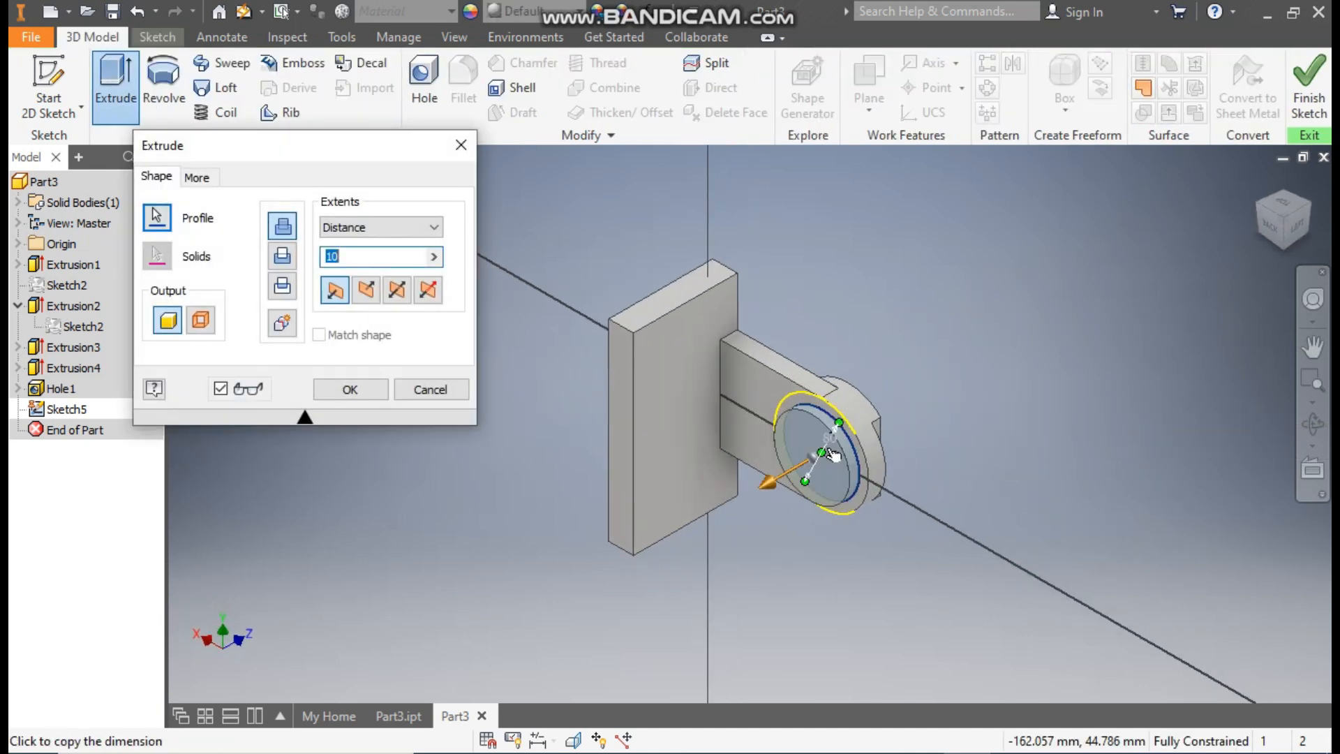
pyautogui.write('7')
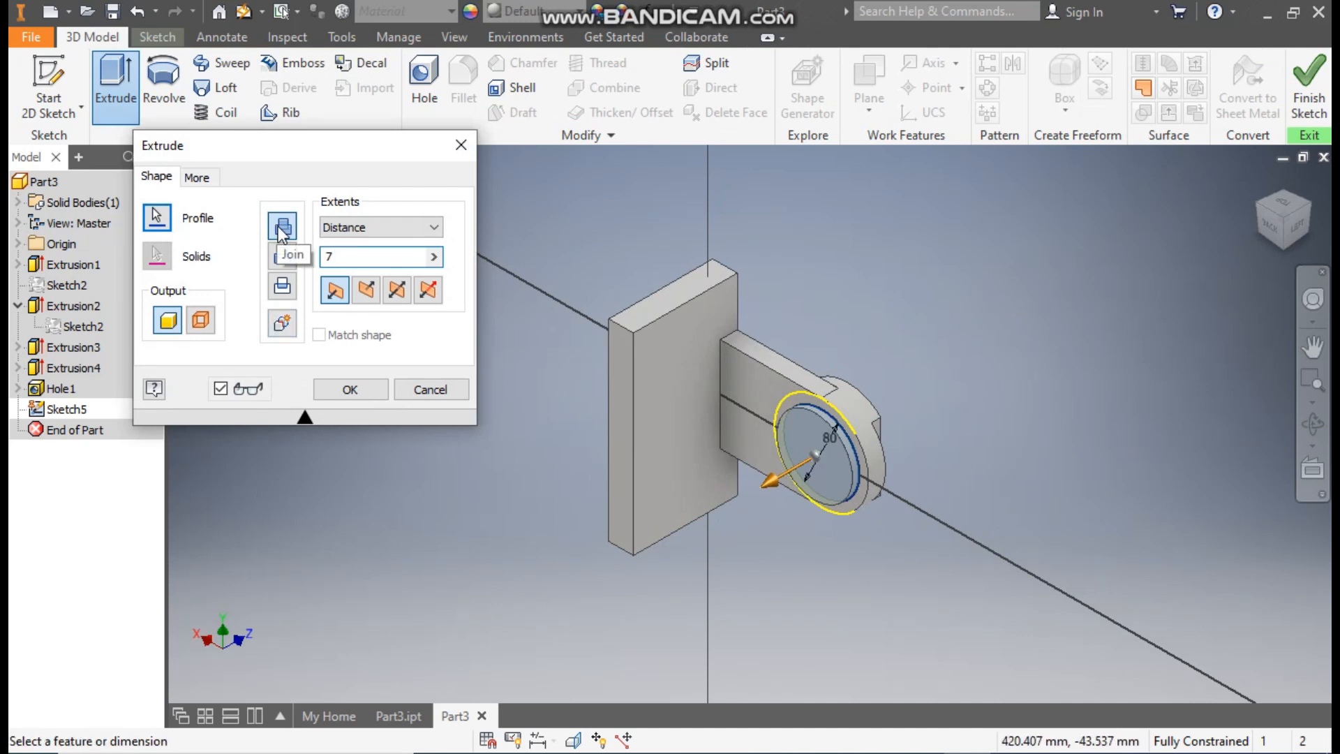
pyautogui.click(363, 390)
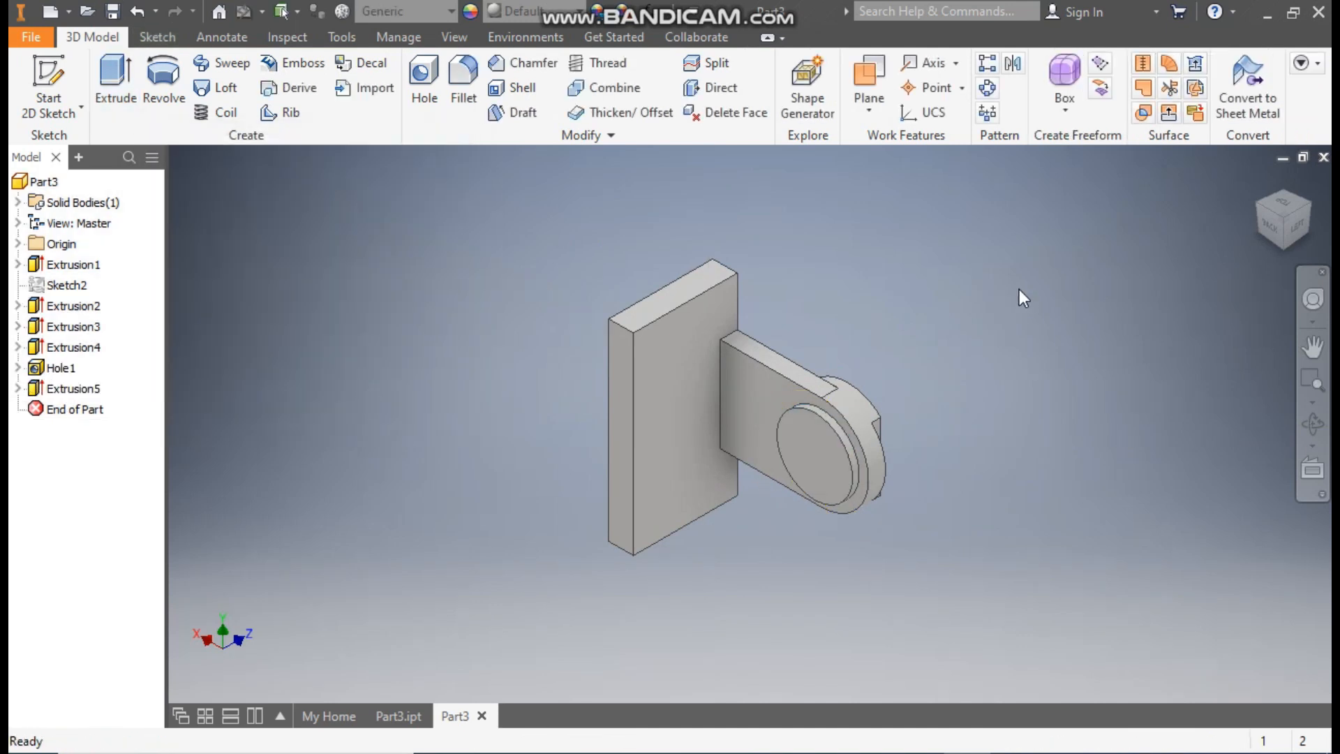
# Mirror Extrusion2, Extrusion3, Extrusion4, Hole1 and Extrusion5 about the XY Plane to create the second arm.
pyautogui.click(1311, 207)
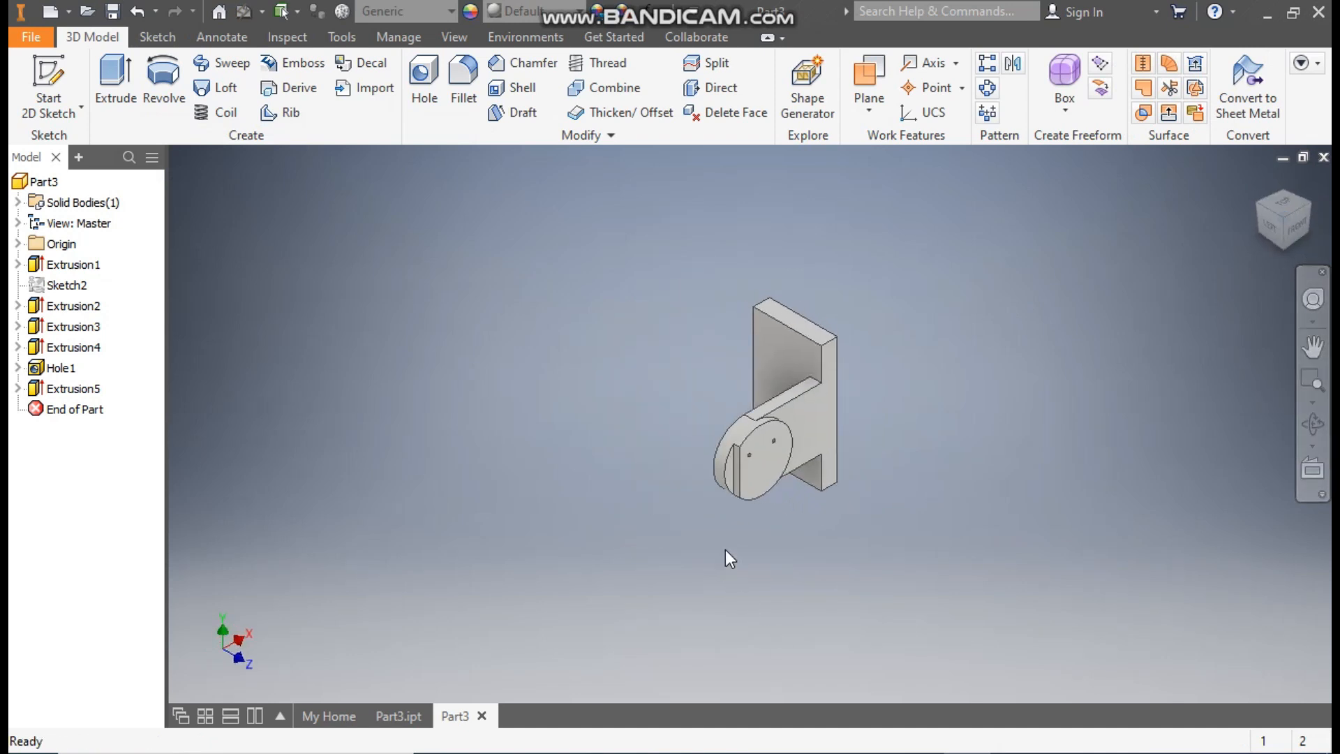
pyautogui.scroll(5, 832, 461)
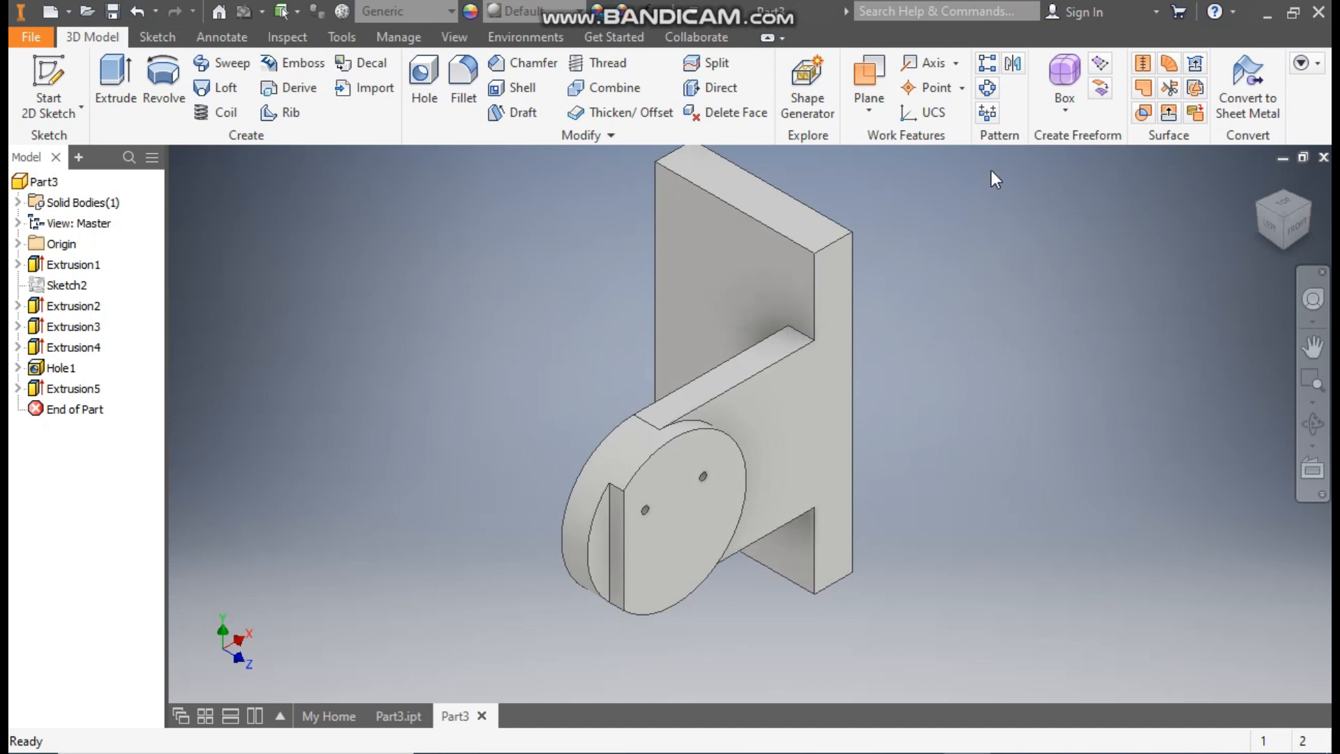
pyautogui.click(1007, 70)
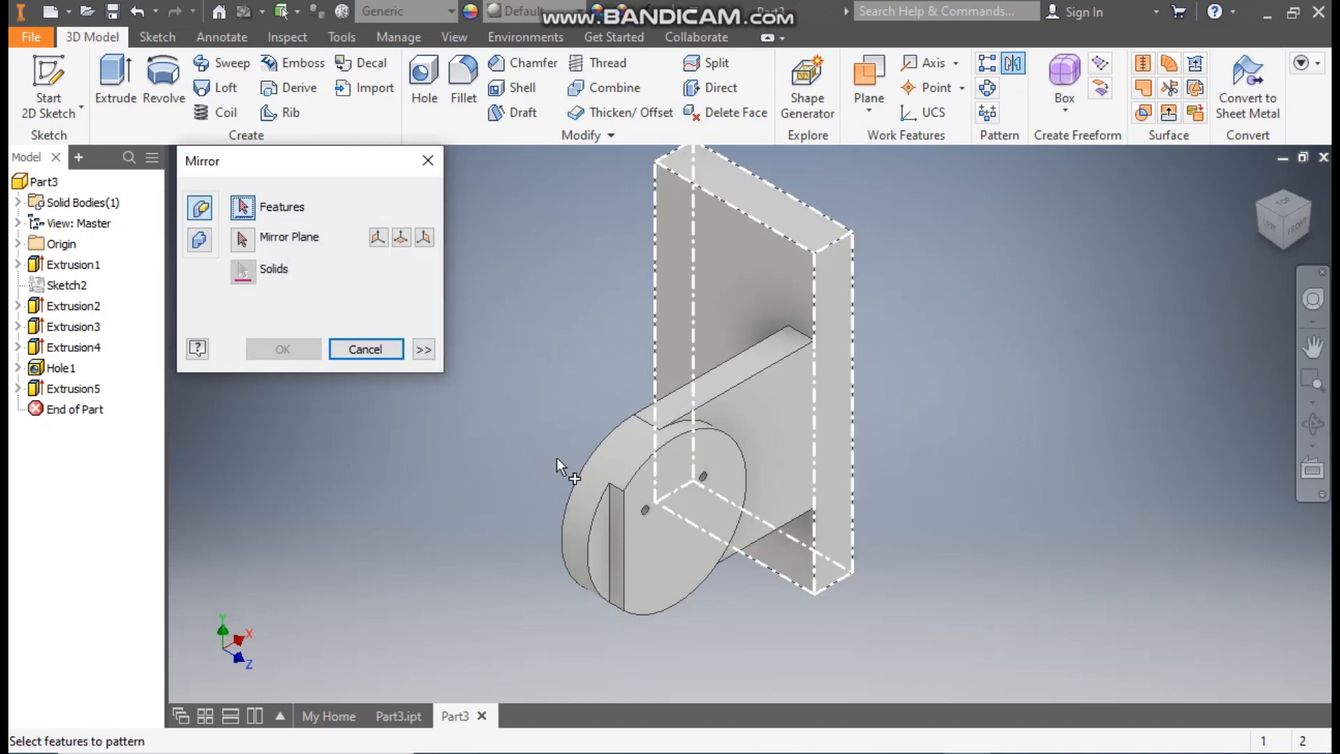
pyautogui.click(72, 307)
pyautogui.click(74, 326)
pyautogui.click(76, 348)
pyautogui.click(69, 368)
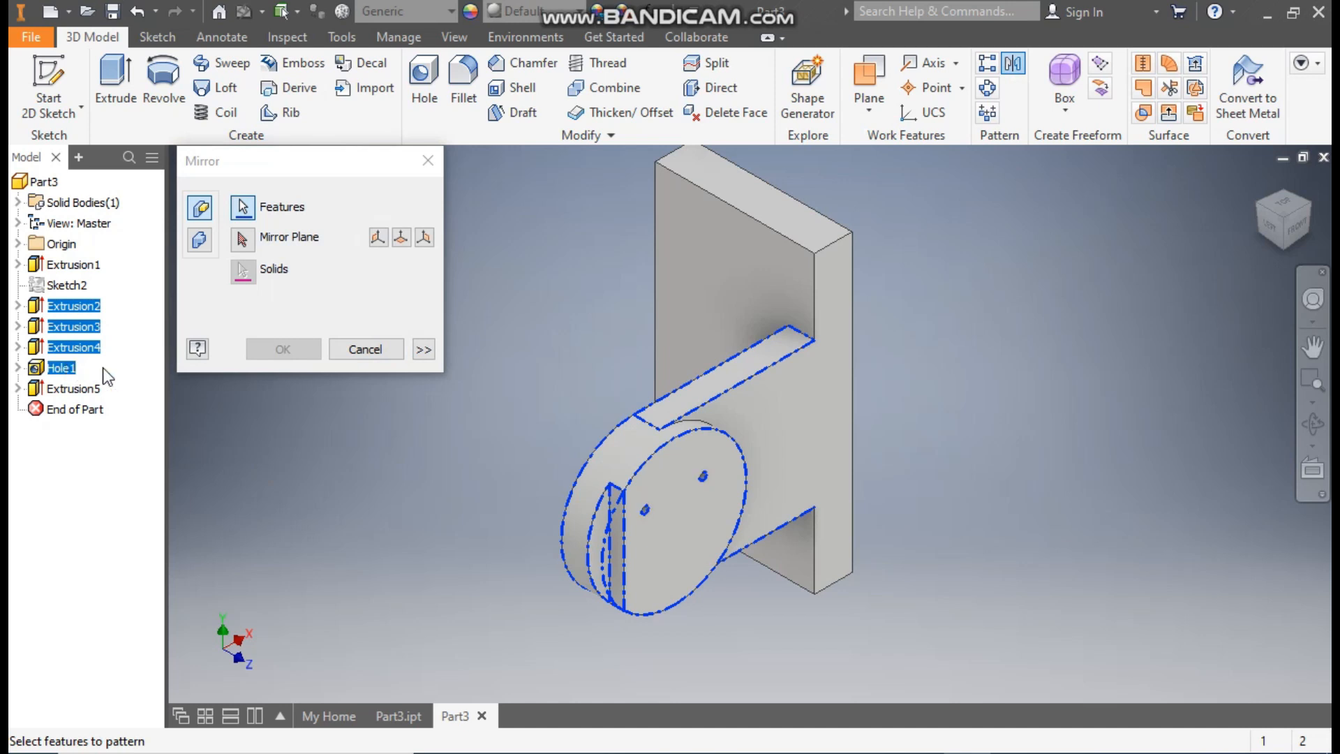
pyautogui.click(93, 390)
pyautogui.click(243, 239)
pyautogui.click(18, 244)
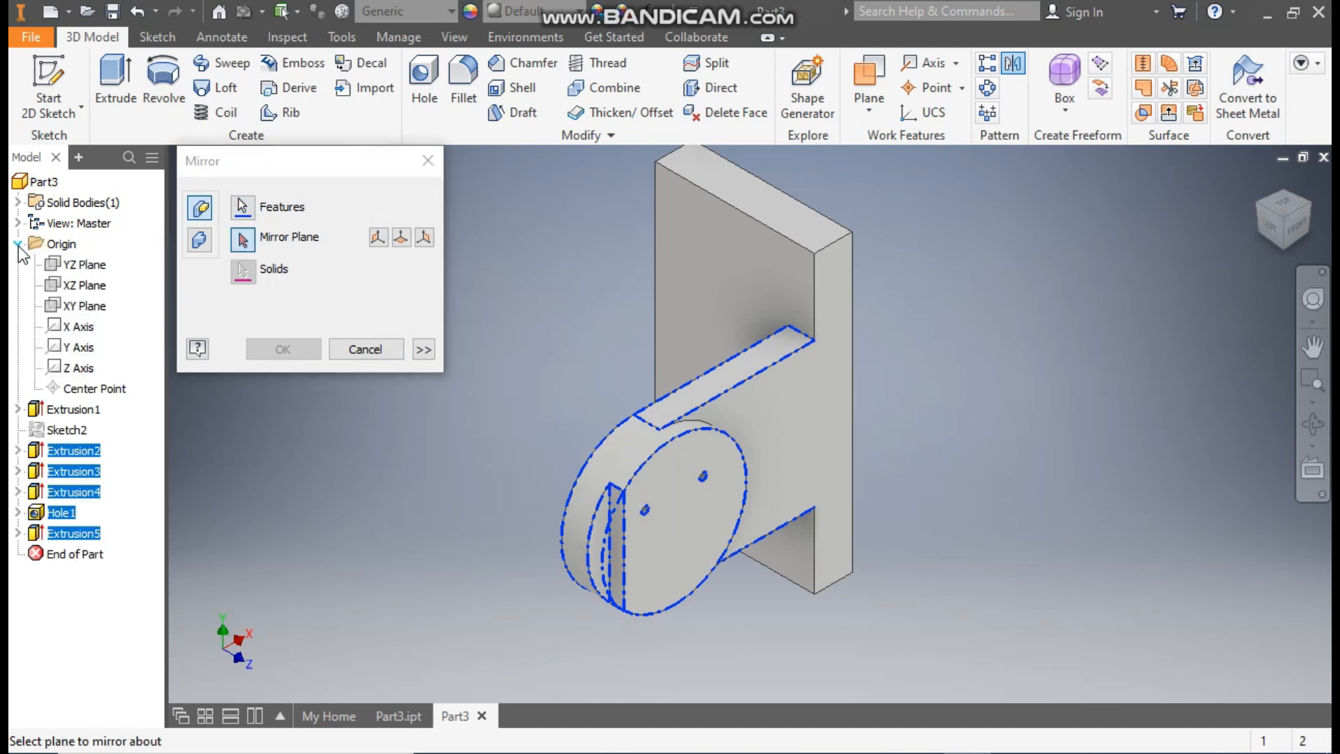
pyautogui.click(89, 314)
pyautogui.click(273, 348)
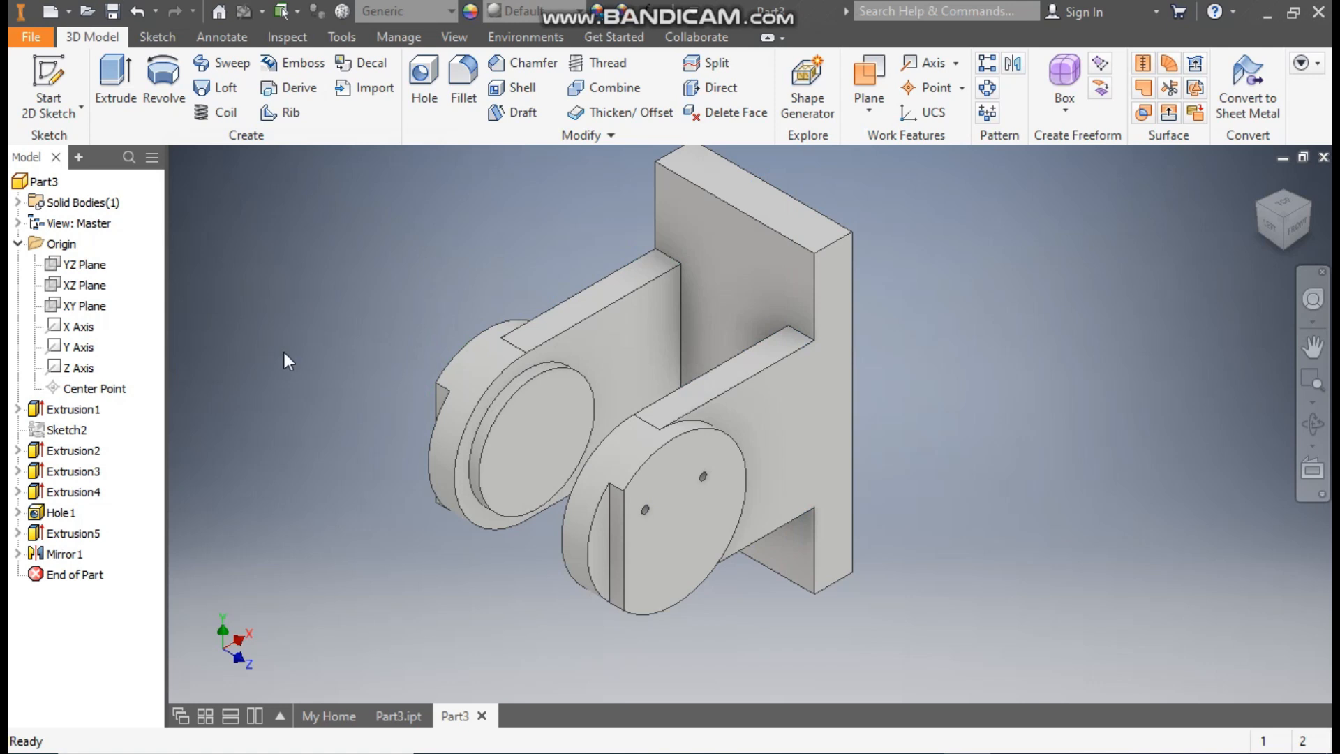
# Sketch a 35 mm diameter circle on the front arm's outer face, concentric with its round end, and finish the sketch.
pyautogui.click(689, 523)
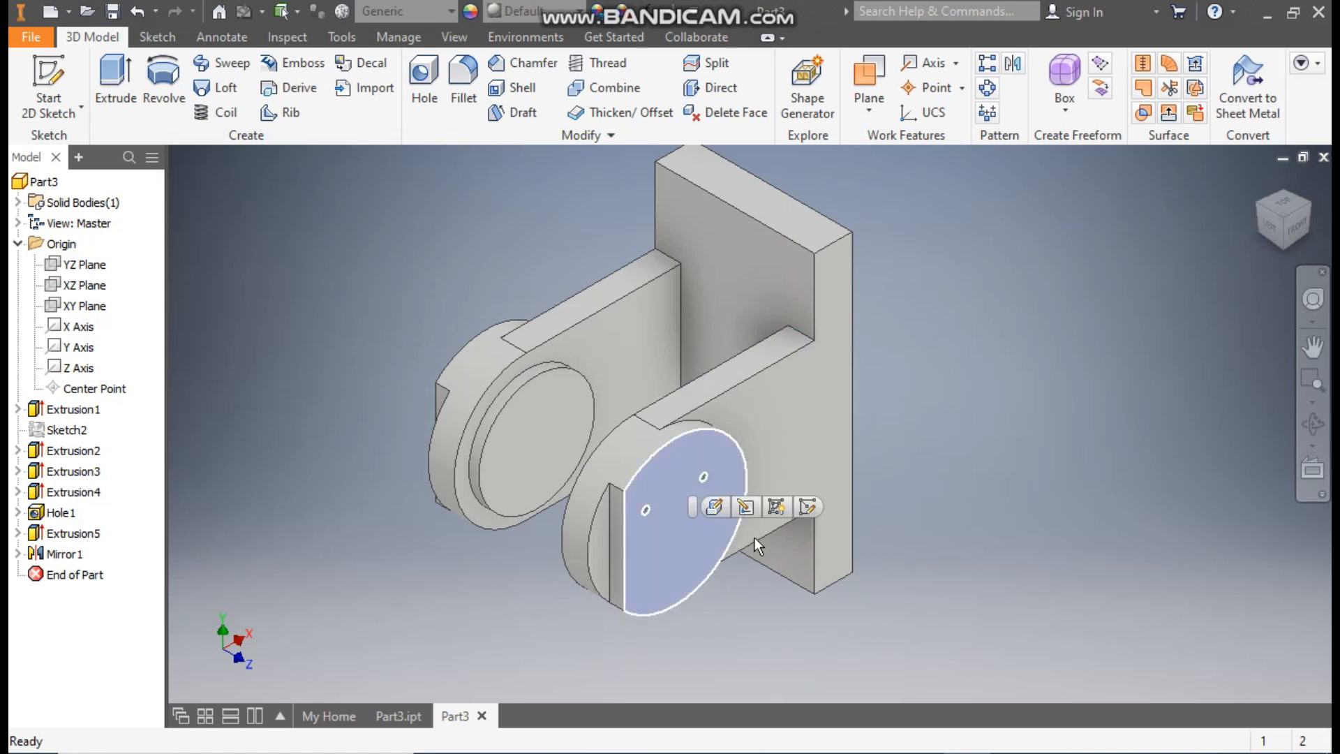
pyautogui.click(810, 507)
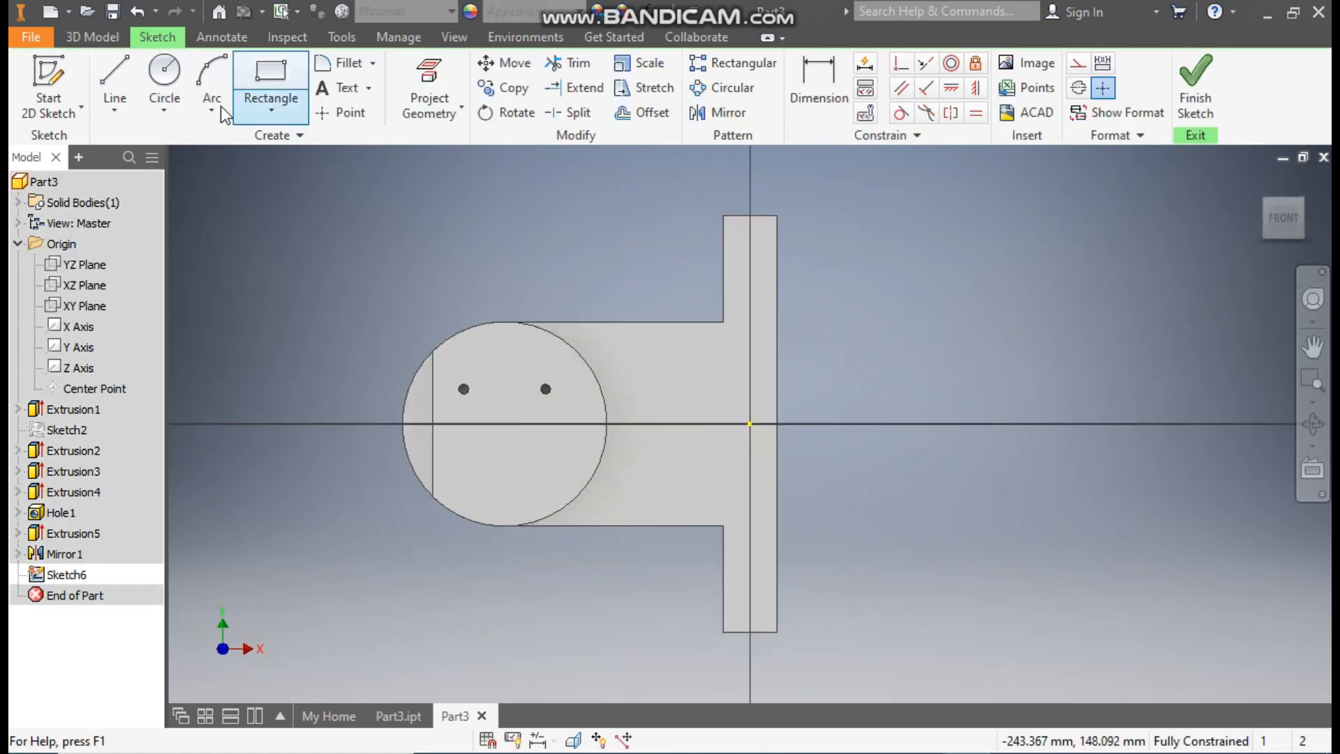
pyautogui.click(165, 77)
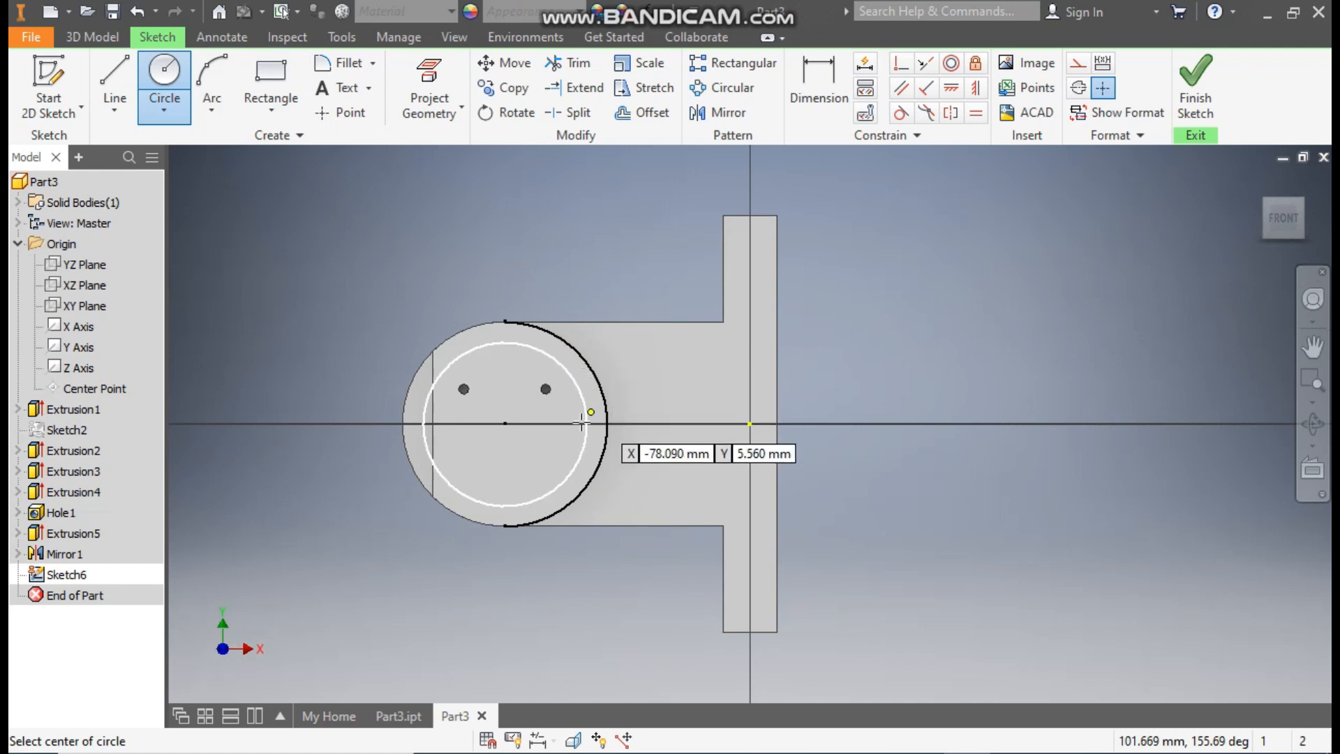
pyautogui.click(504, 423)
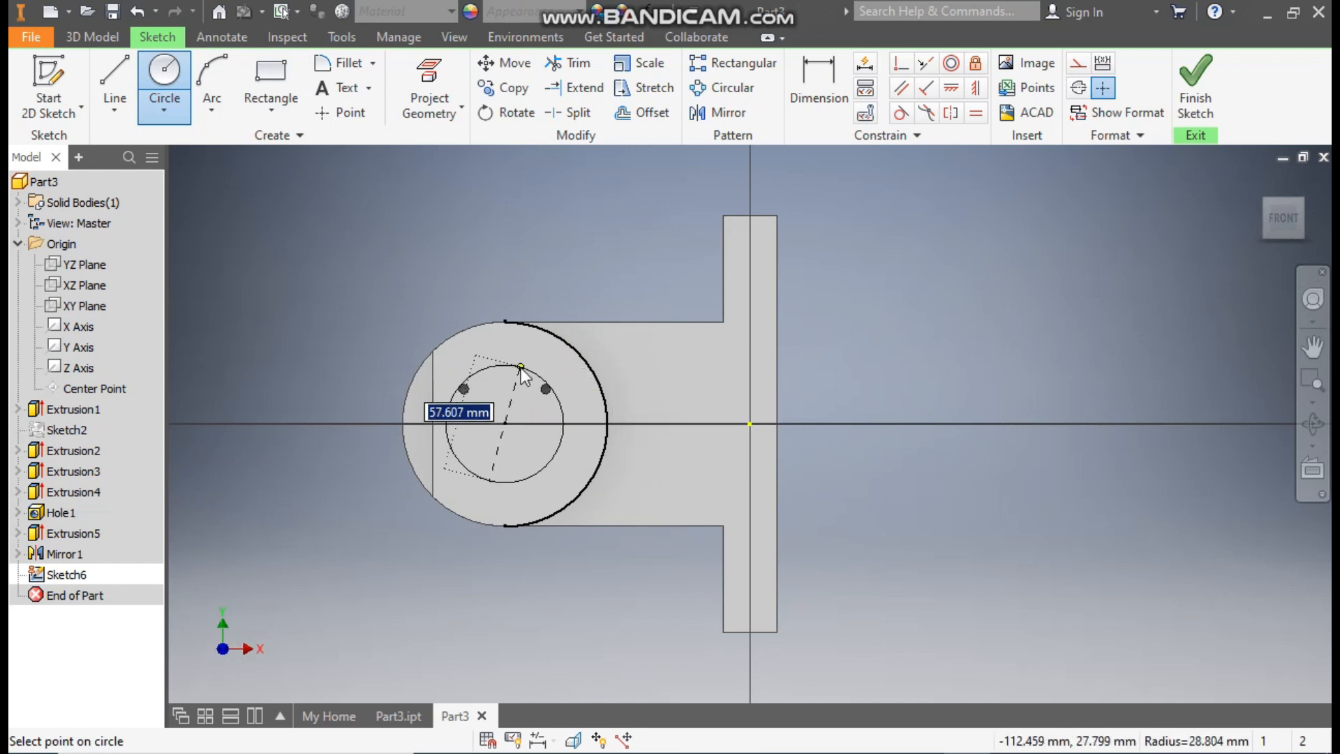
pyautogui.write('35')
pyautogui.press('Return')
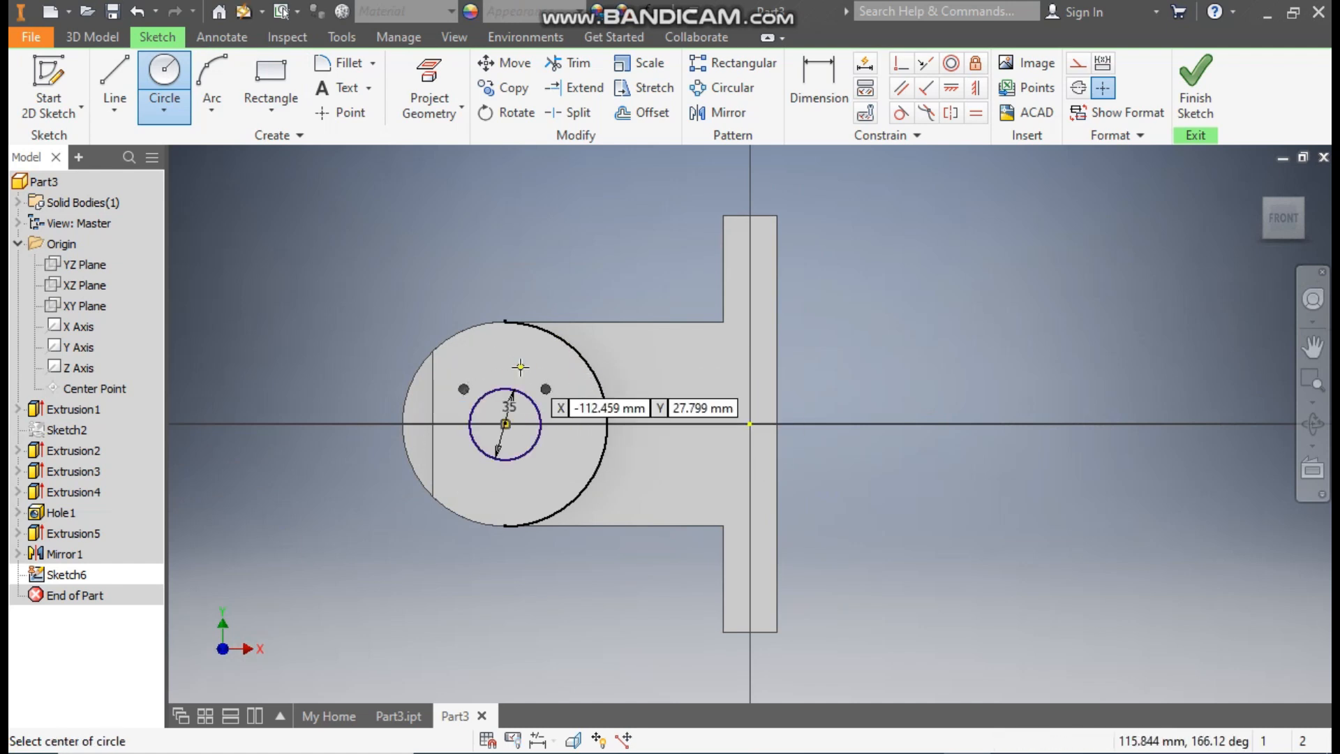
pyautogui.click(1195, 80)
# Extrude the 35 mm circle as a cut with extents set to All, through both arms.
pyautogui.click(115, 76)
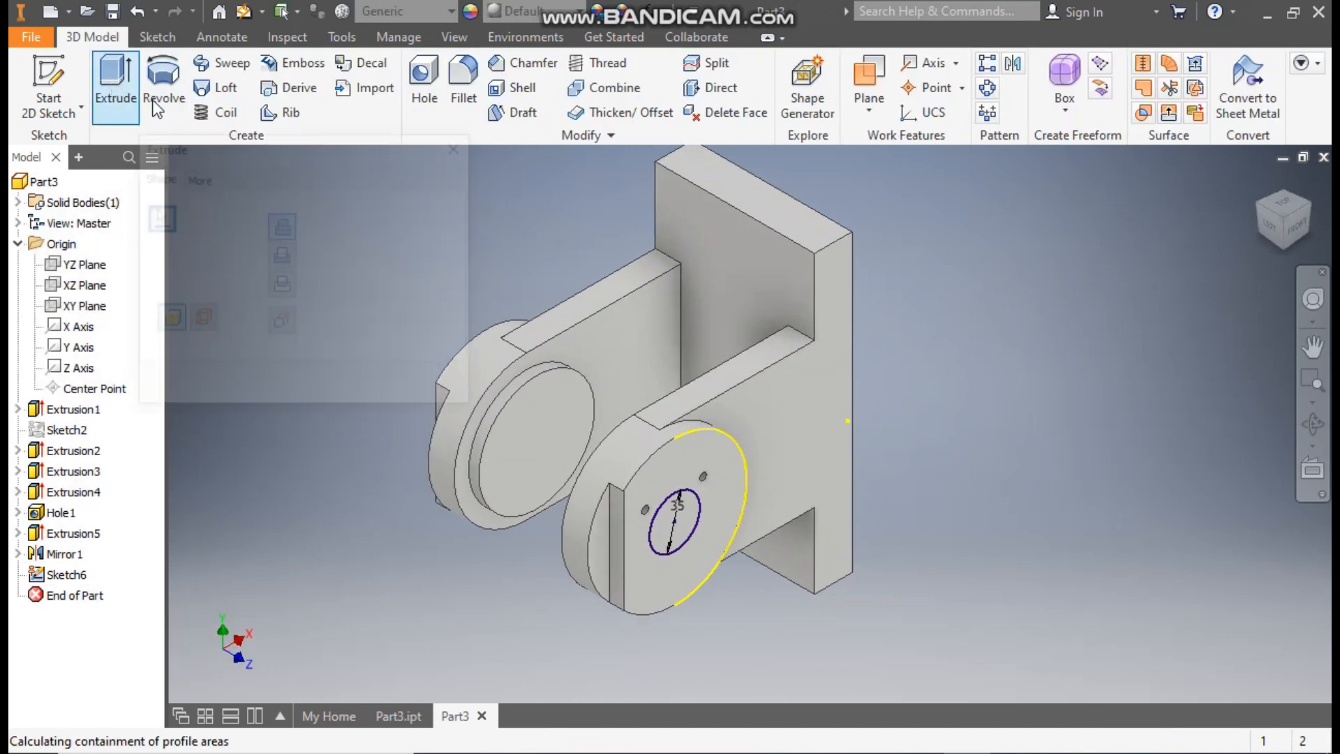
pyautogui.click(281, 257)
pyautogui.click(353, 229)
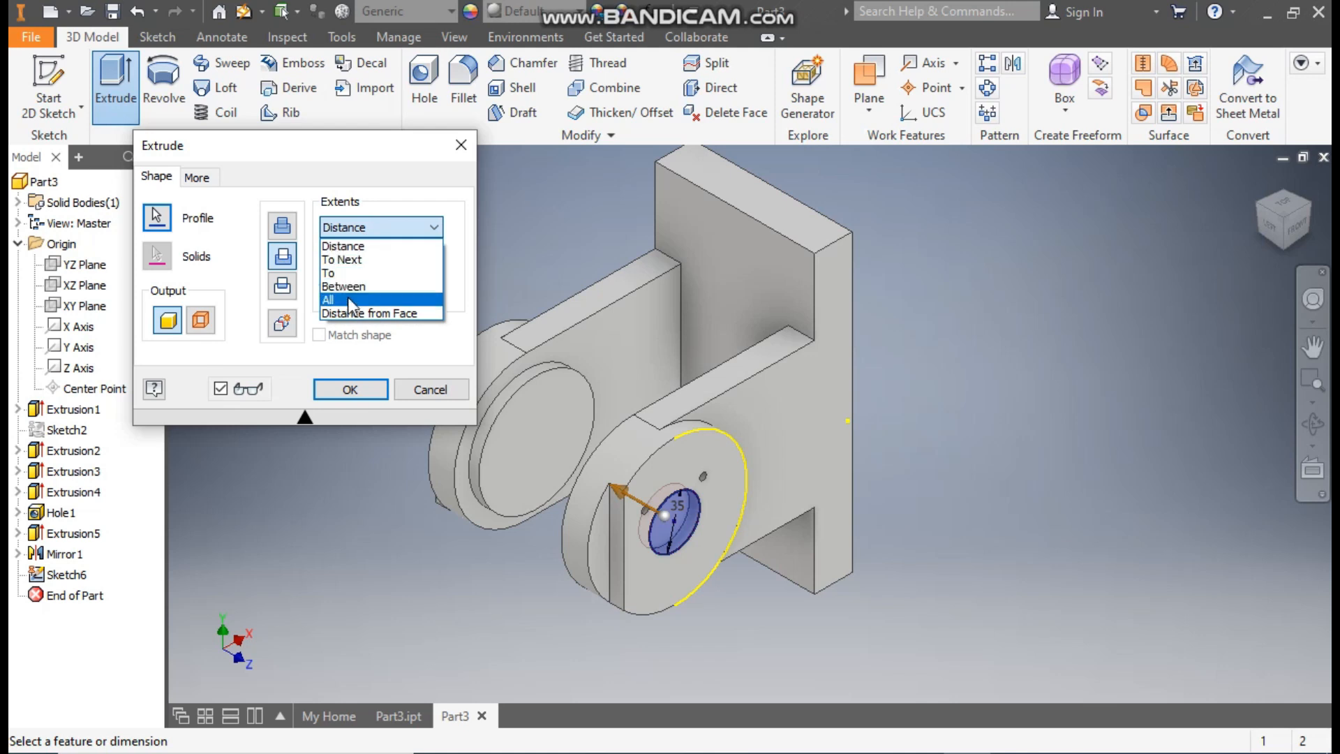
pyautogui.click(349, 305)
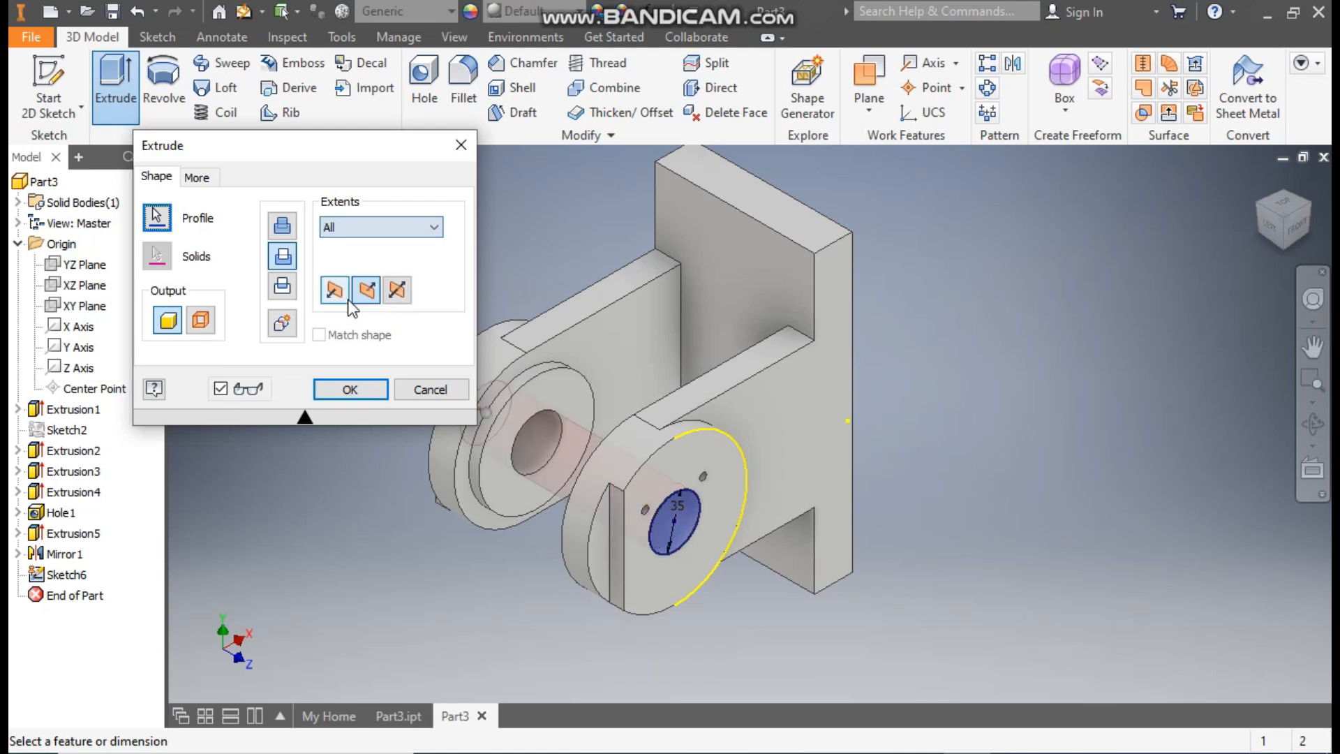
pyautogui.click(350, 390)
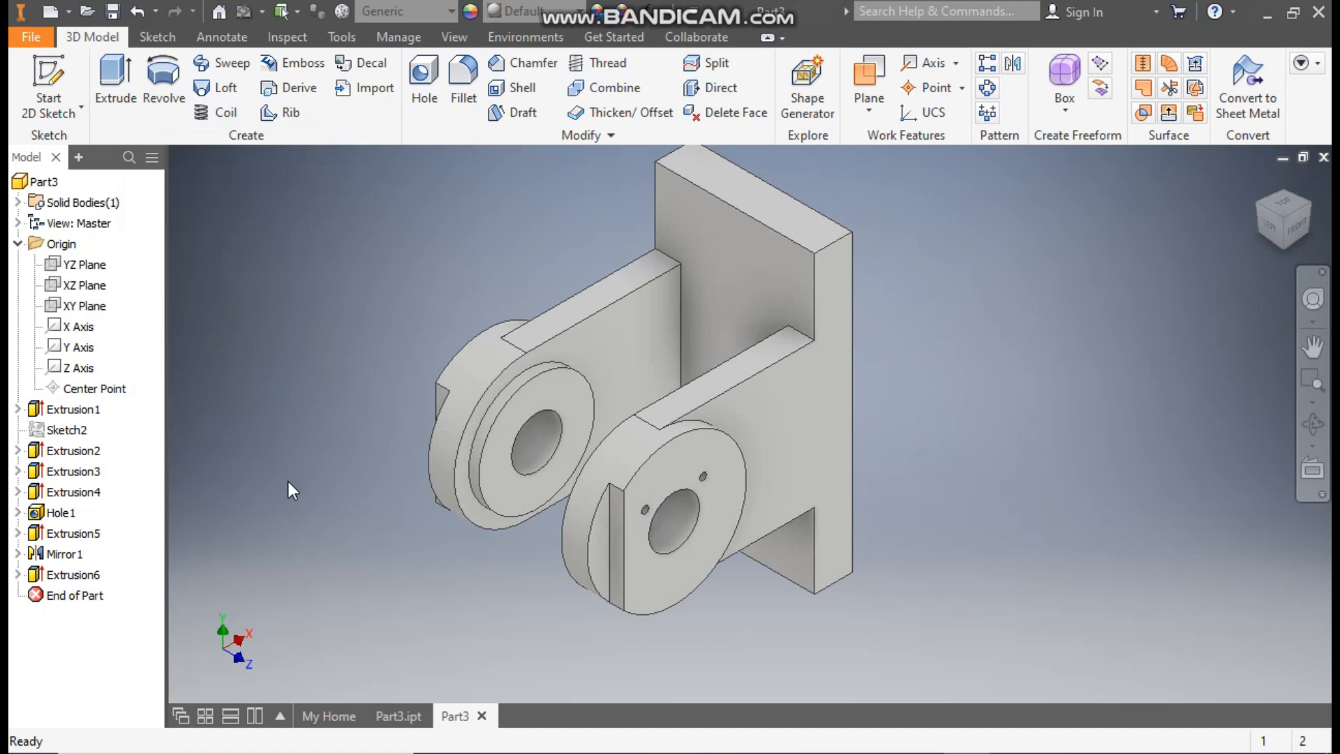
# On the back plate's inner face, sketch a two-point center construction rectangle about 95 mm wide, centered on the face.
pyautogui.click(739, 258)
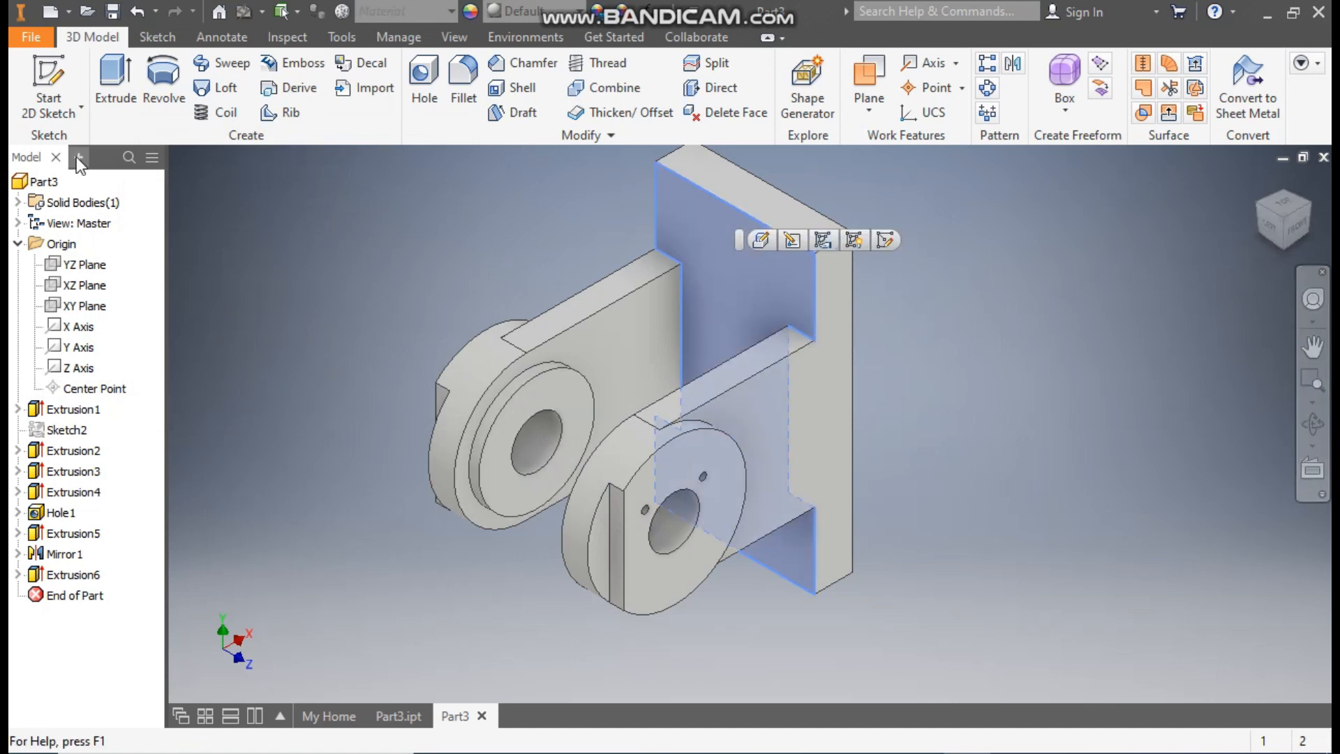
pyautogui.click(881, 241)
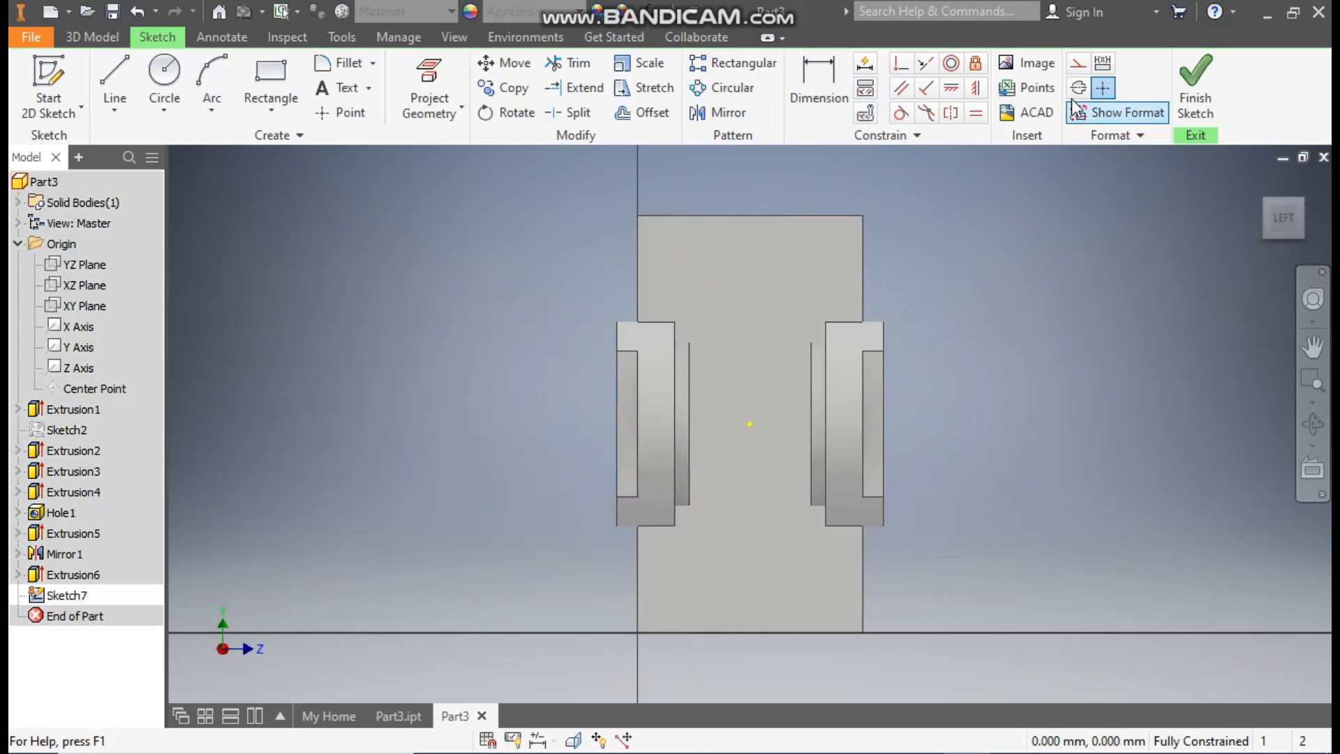
pyautogui.click(1079, 65)
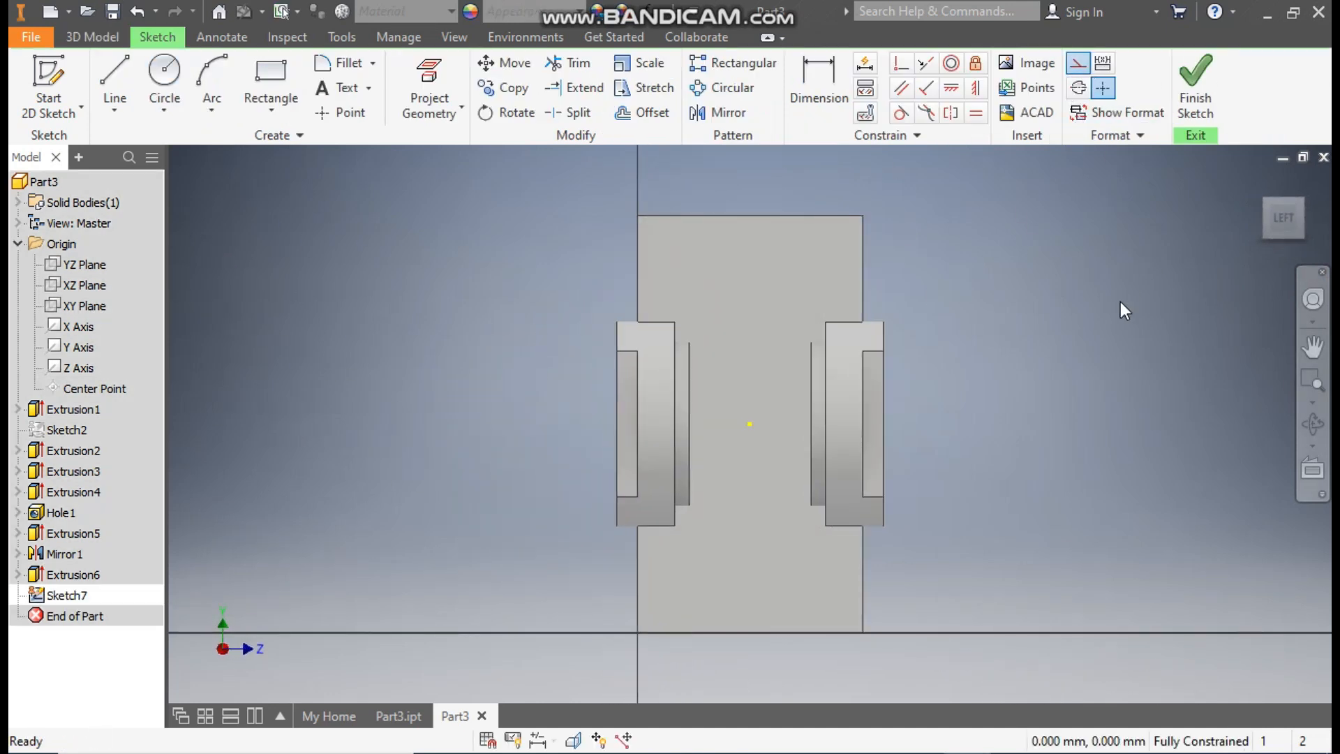
pyautogui.click(278, 115)
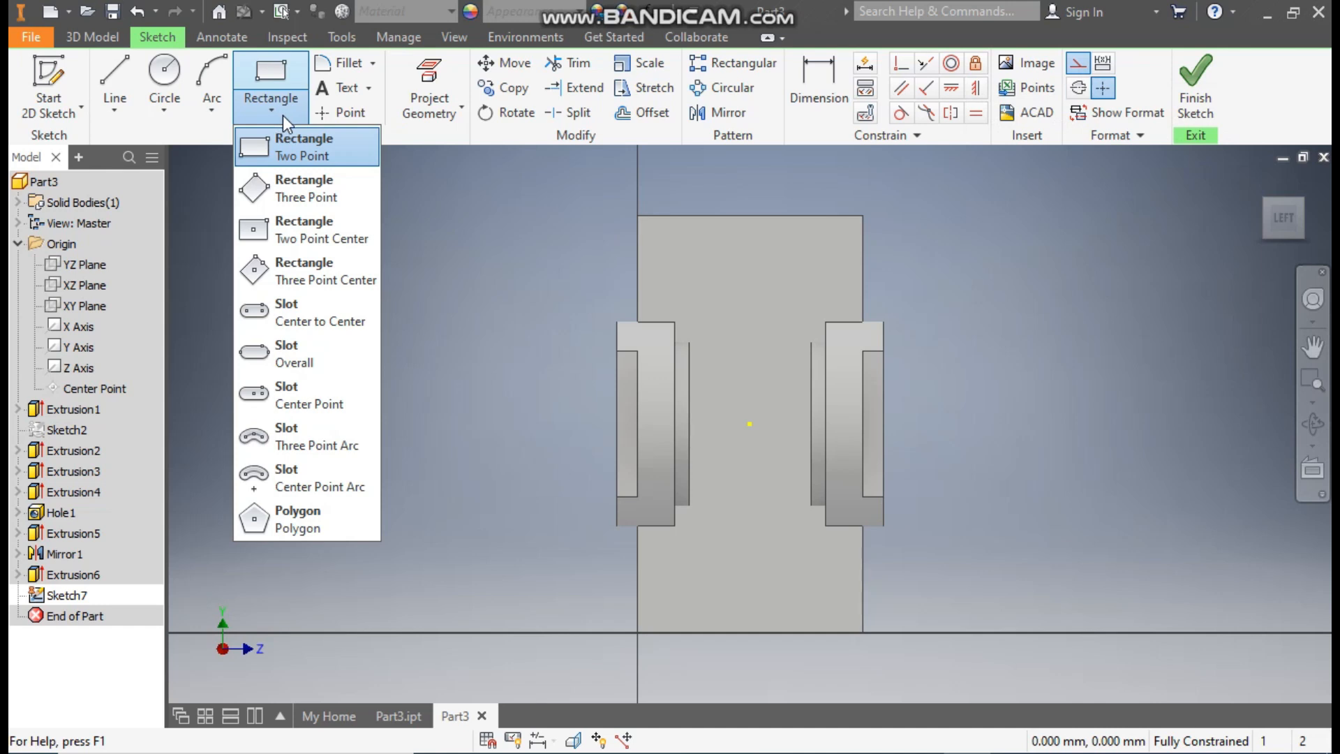
pyautogui.click(323, 239)
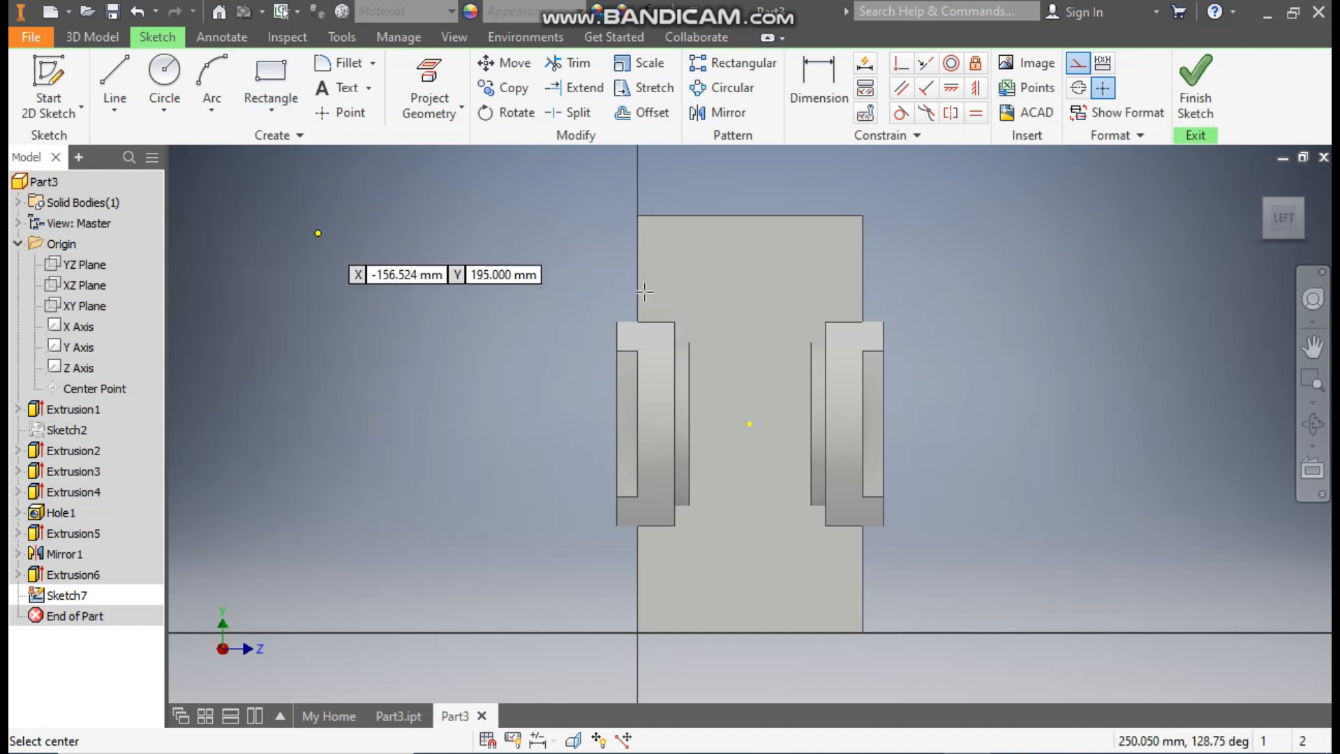
pyautogui.click(751, 424)
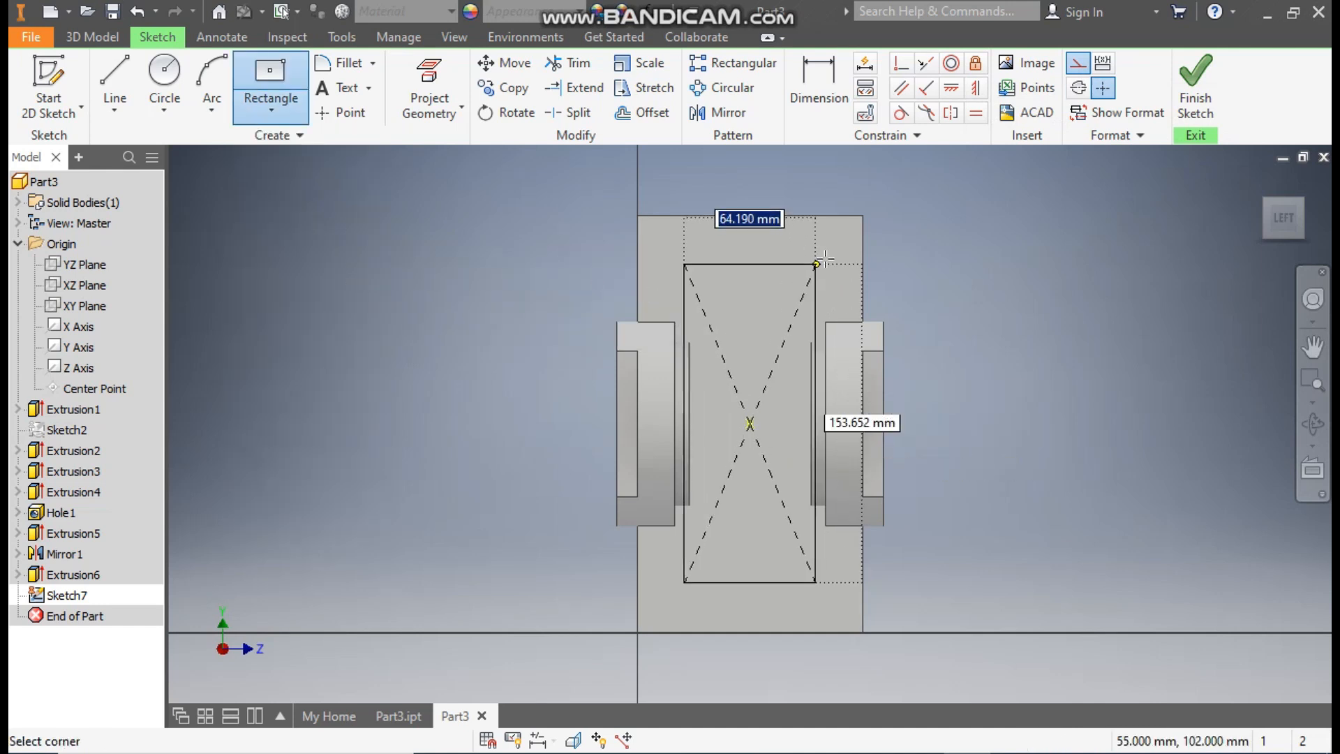
pyautogui.click(847, 250)
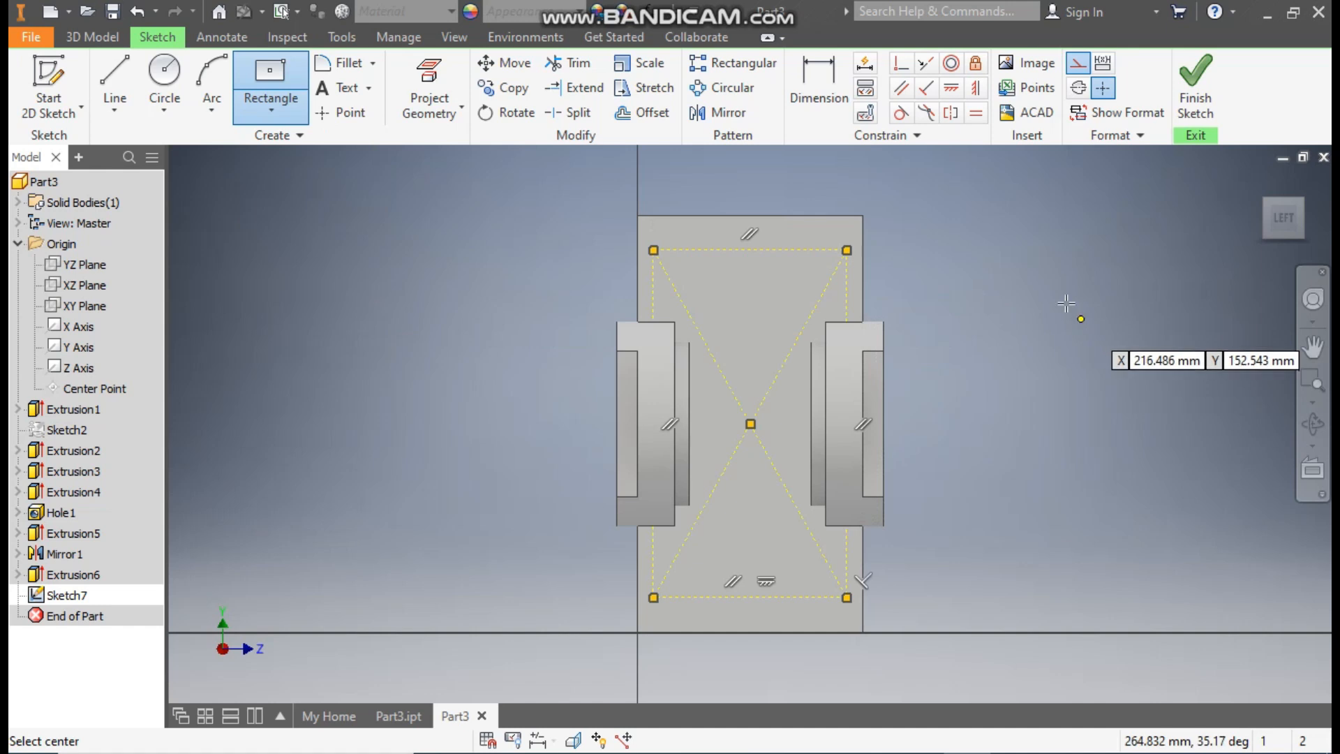
pyautogui.click(1078, 64)
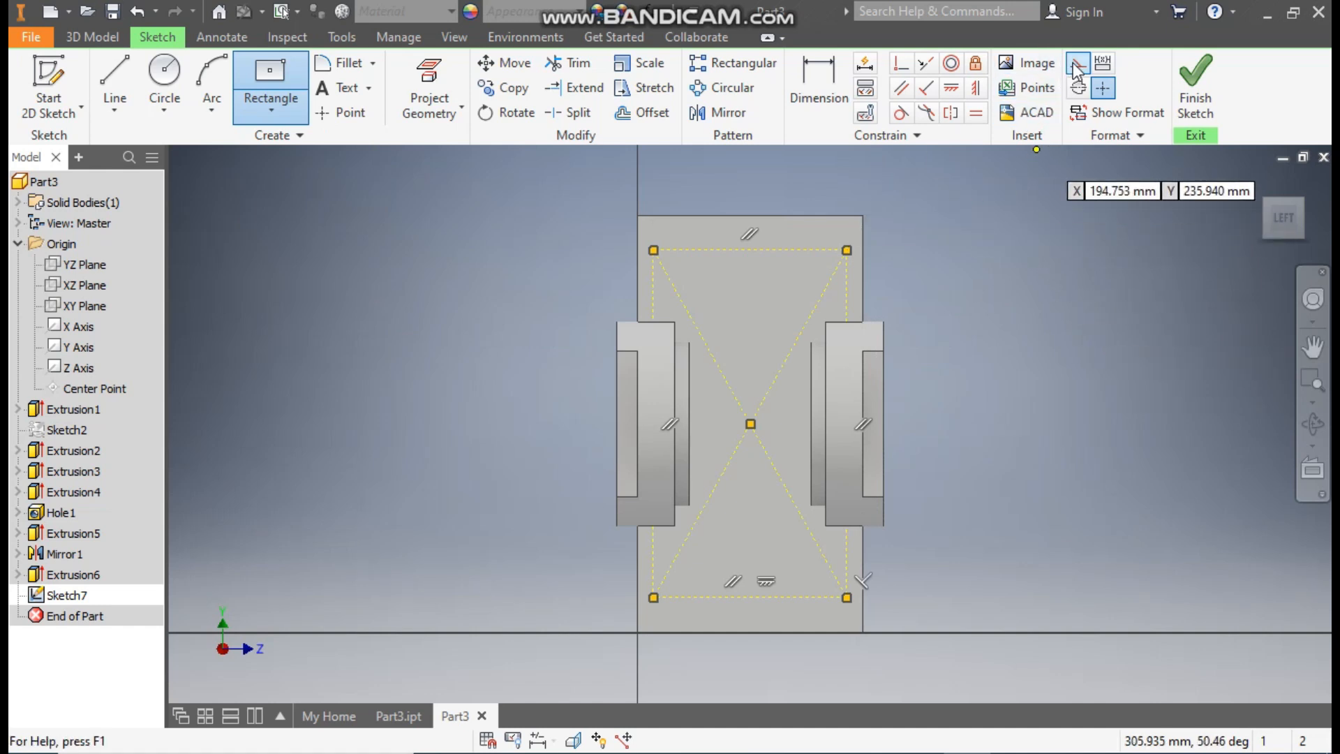
# Dimension the construction rectangle's width to 80 mm.
pyautogui.click(830, 89)
pyautogui.click(765, 249)
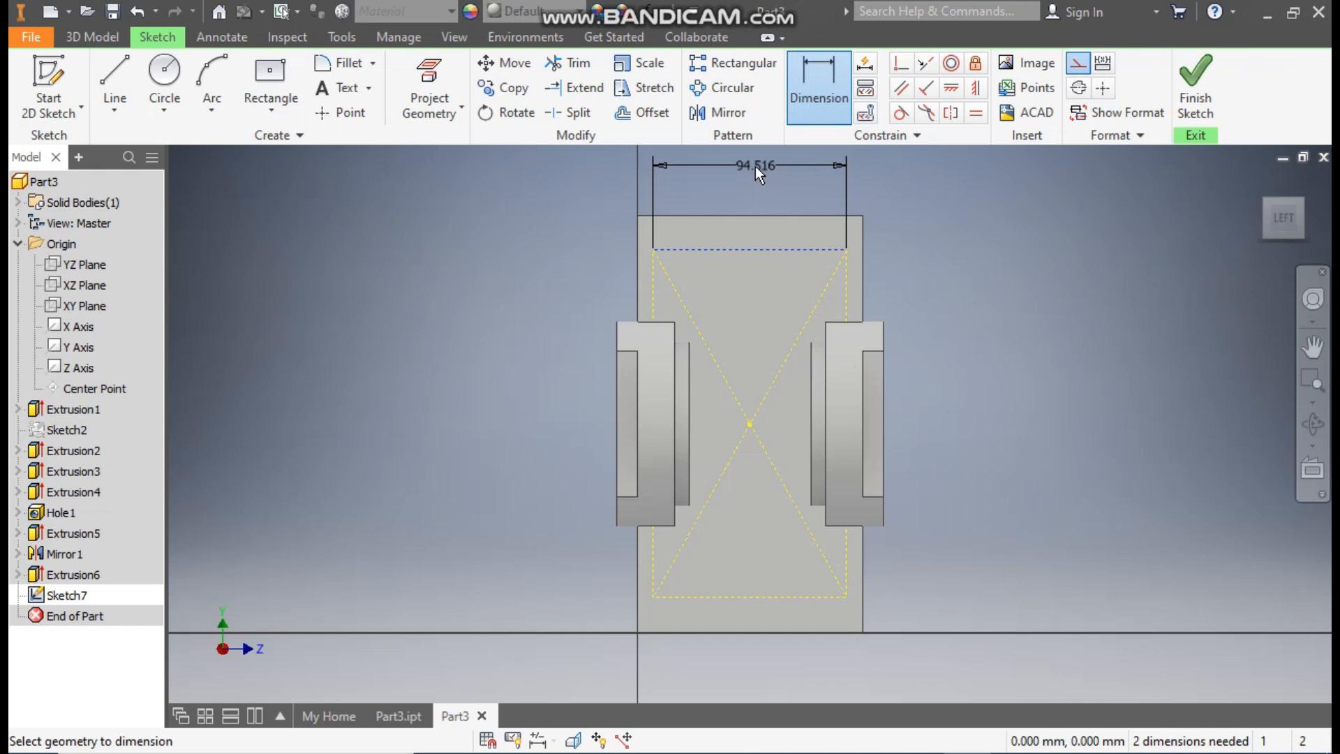
pyautogui.click(758, 173)
pyautogui.write('80')
pyautogui.press('Return')
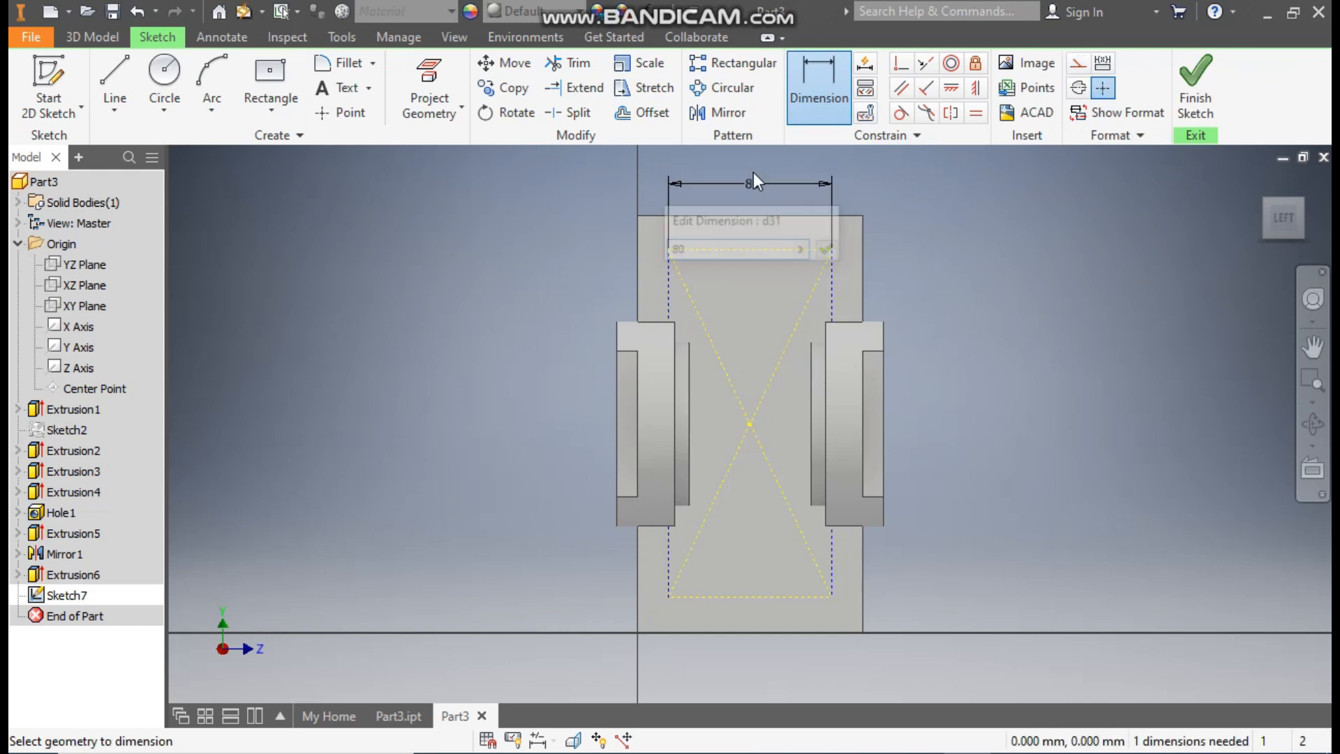
# Dimension the construction rectangle's height to 150 mm and finish the sketch.
pyautogui.click(829, 281)
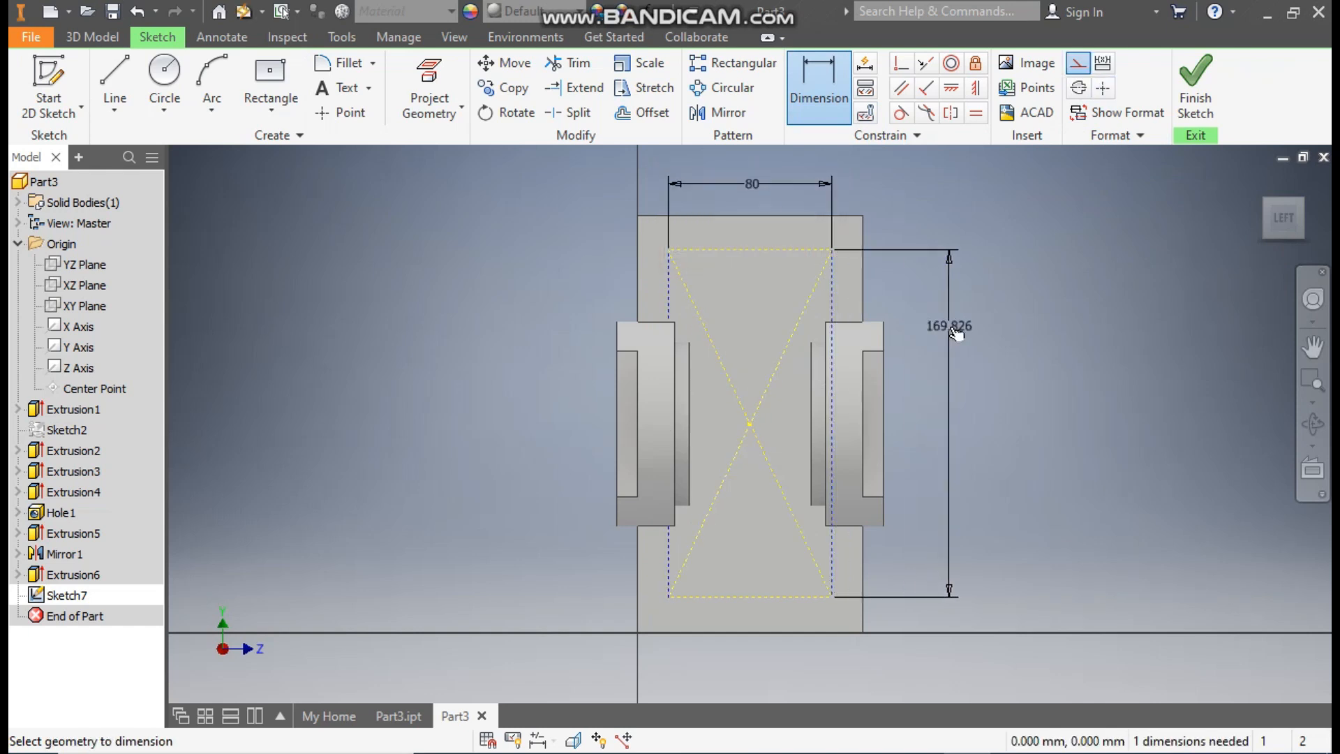
pyautogui.click(951, 328)
pyautogui.write('150')
pyautogui.press('Return')
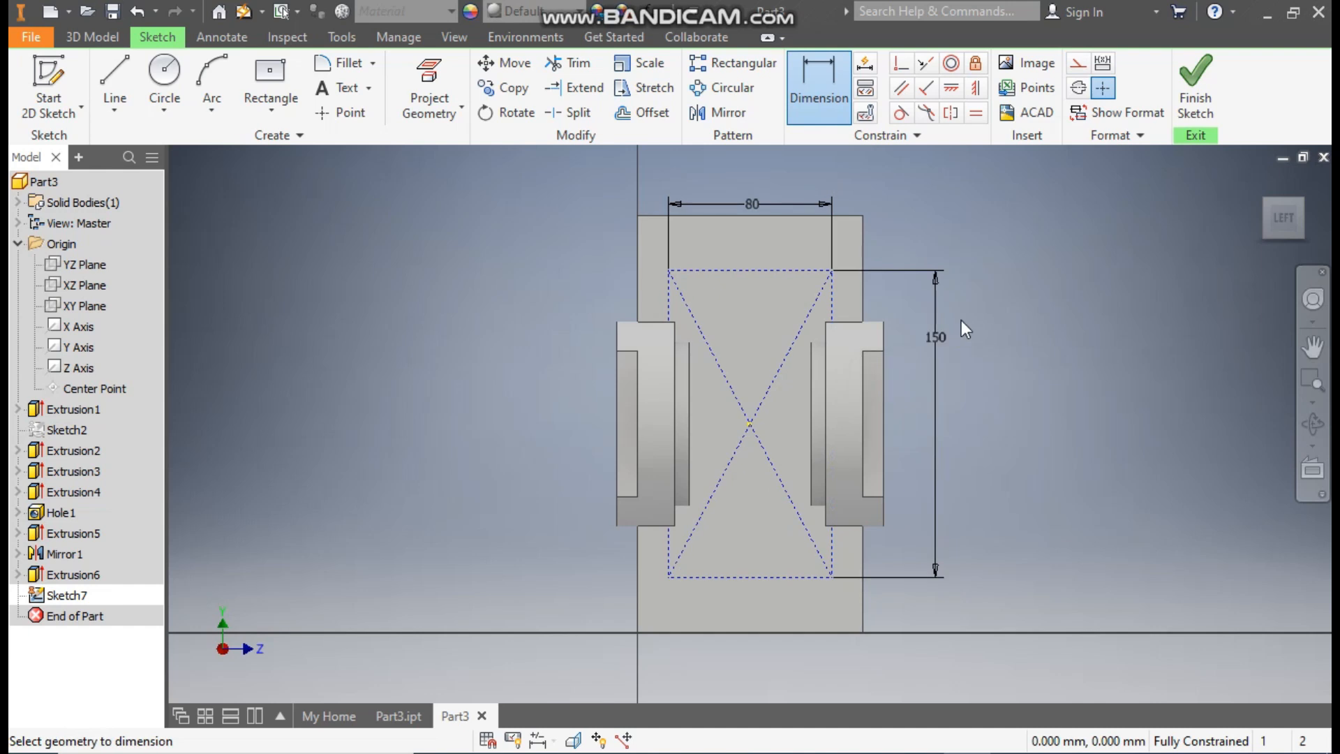
pyautogui.click(1196, 83)
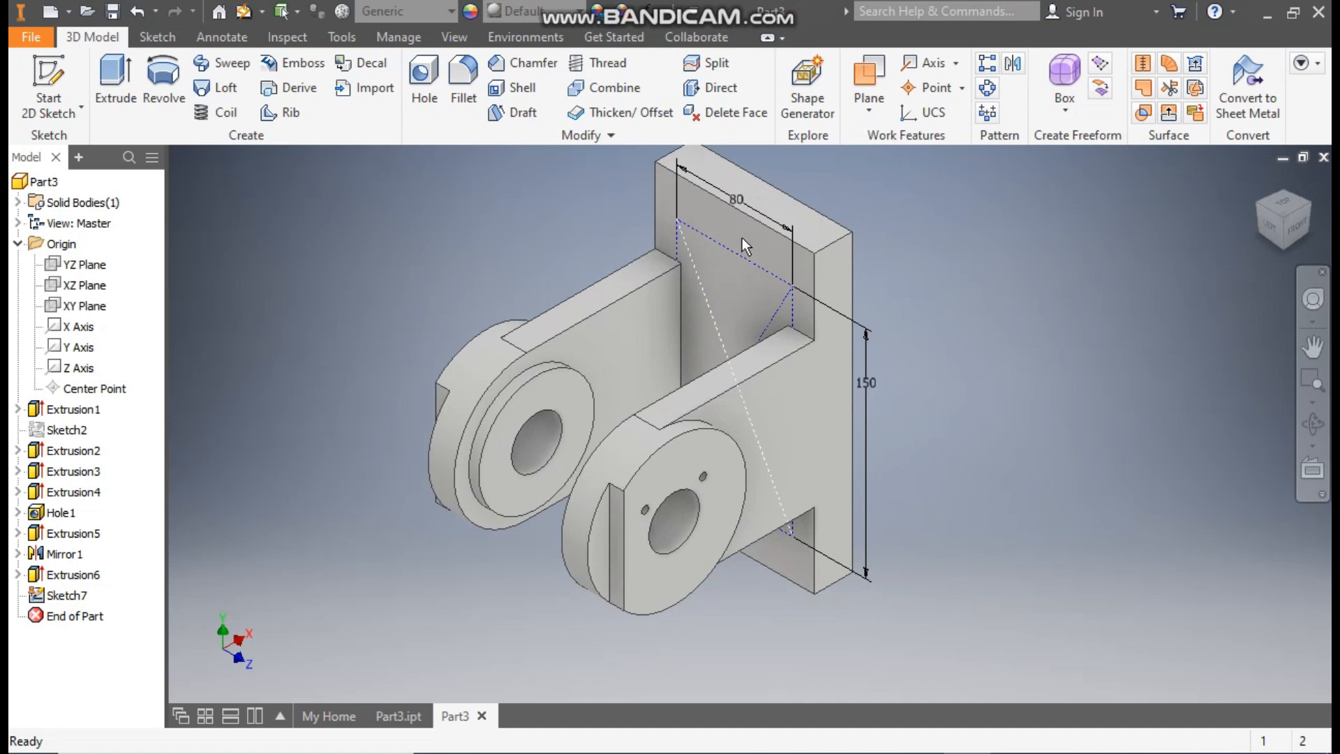
# Set up a simple hole with no seat, Through All termination and a 13 mm diameter.
pyautogui.click(424, 73)
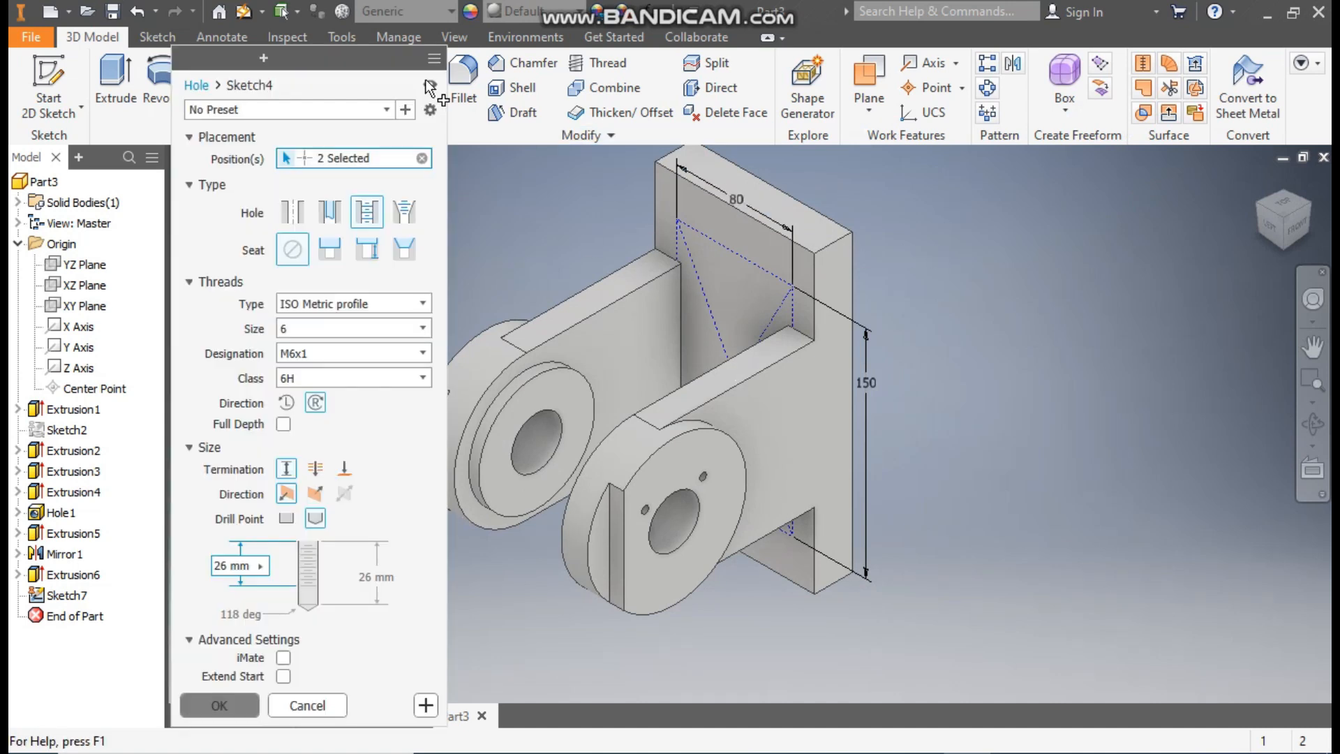
pyautogui.click(294, 213)
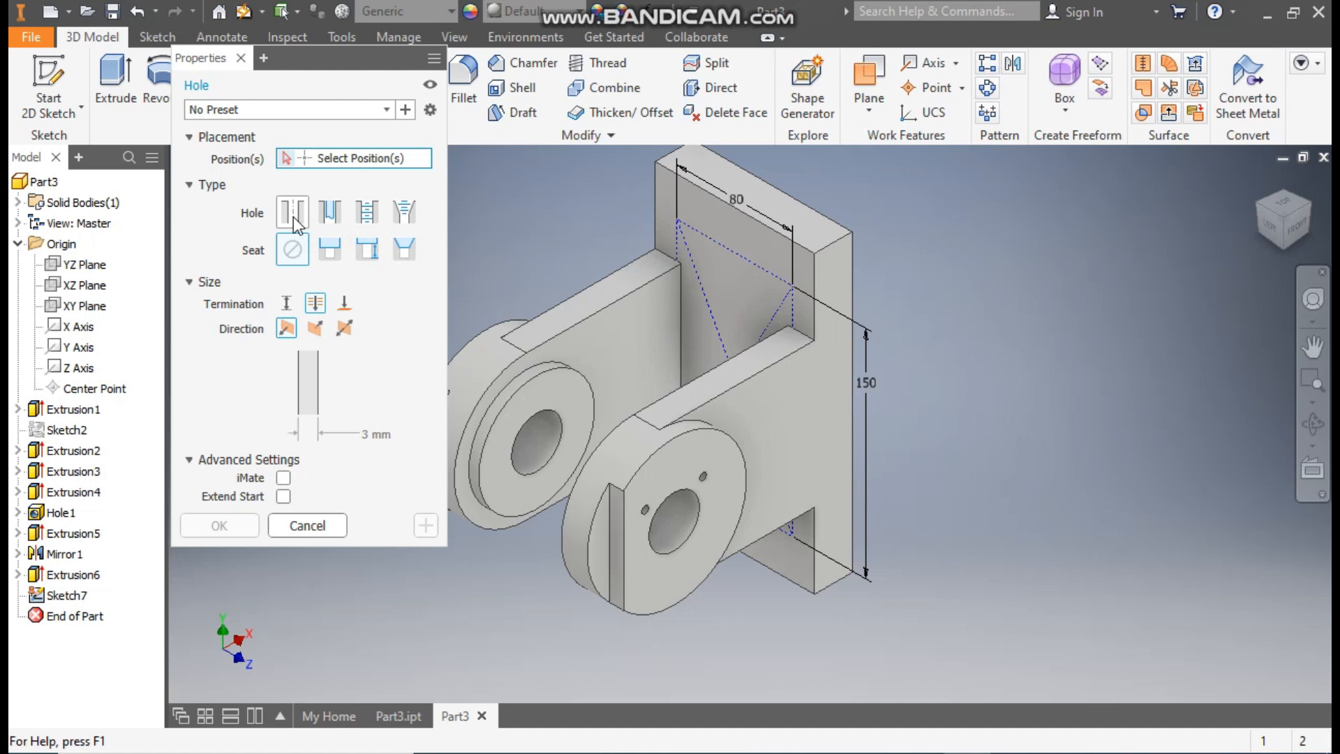
pyautogui.click(293, 251)
pyautogui.click(316, 304)
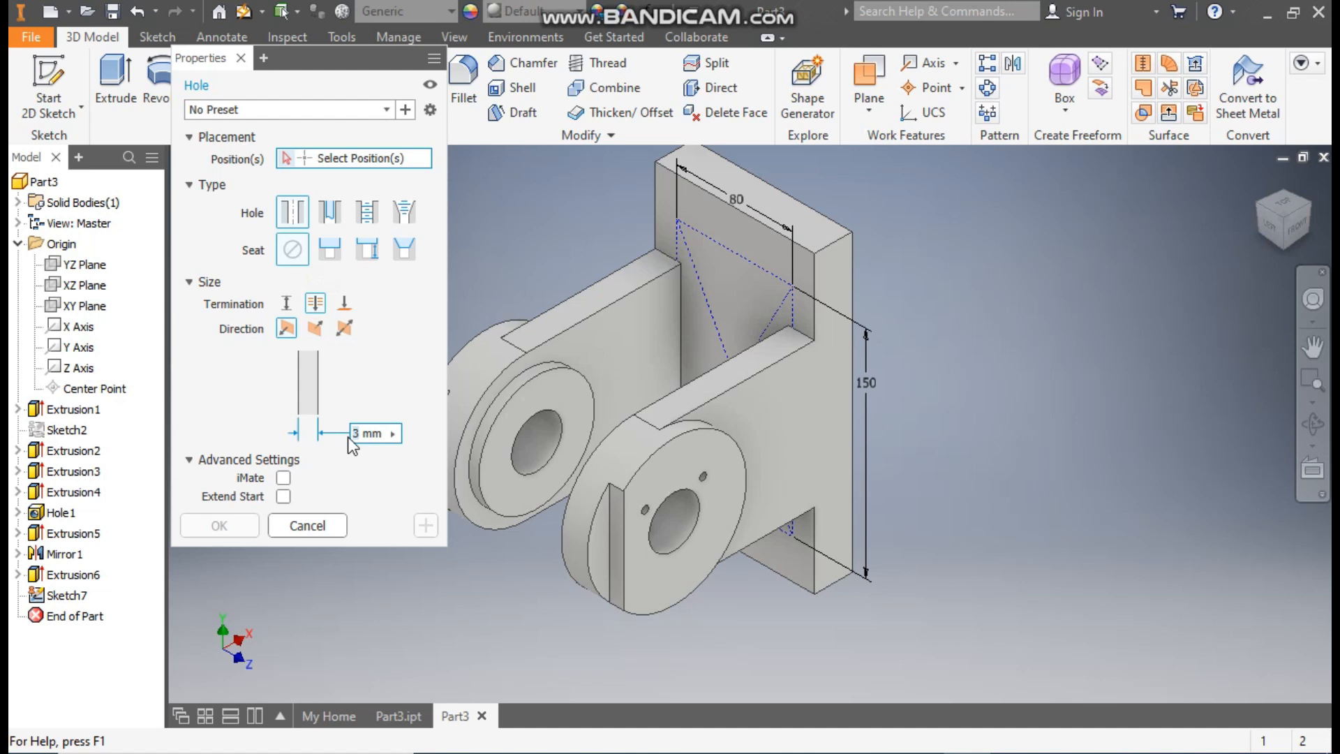
pyautogui.click(349, 434)
pyautogui.write('1')
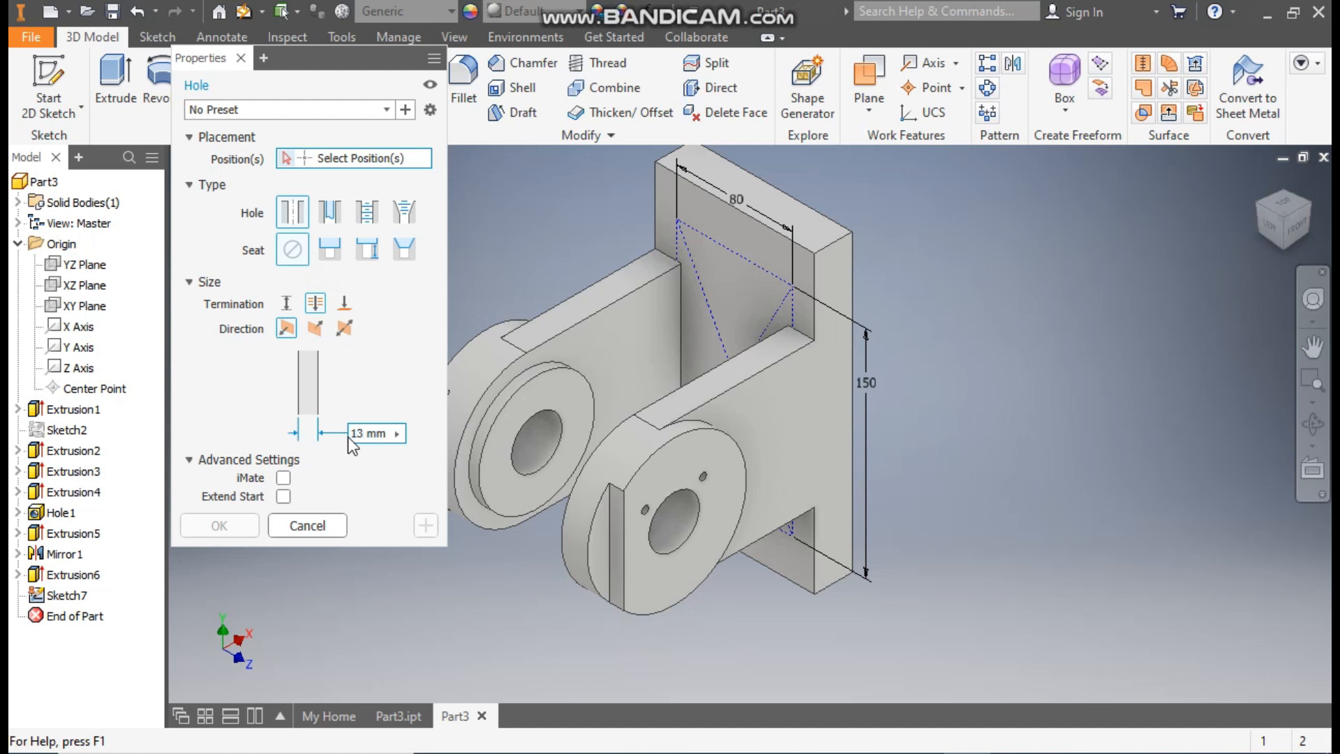
# Place the 13 mm through holes at the four corners of the back plate's construction rectangle and create them.
pyautogui.click(678, 222)
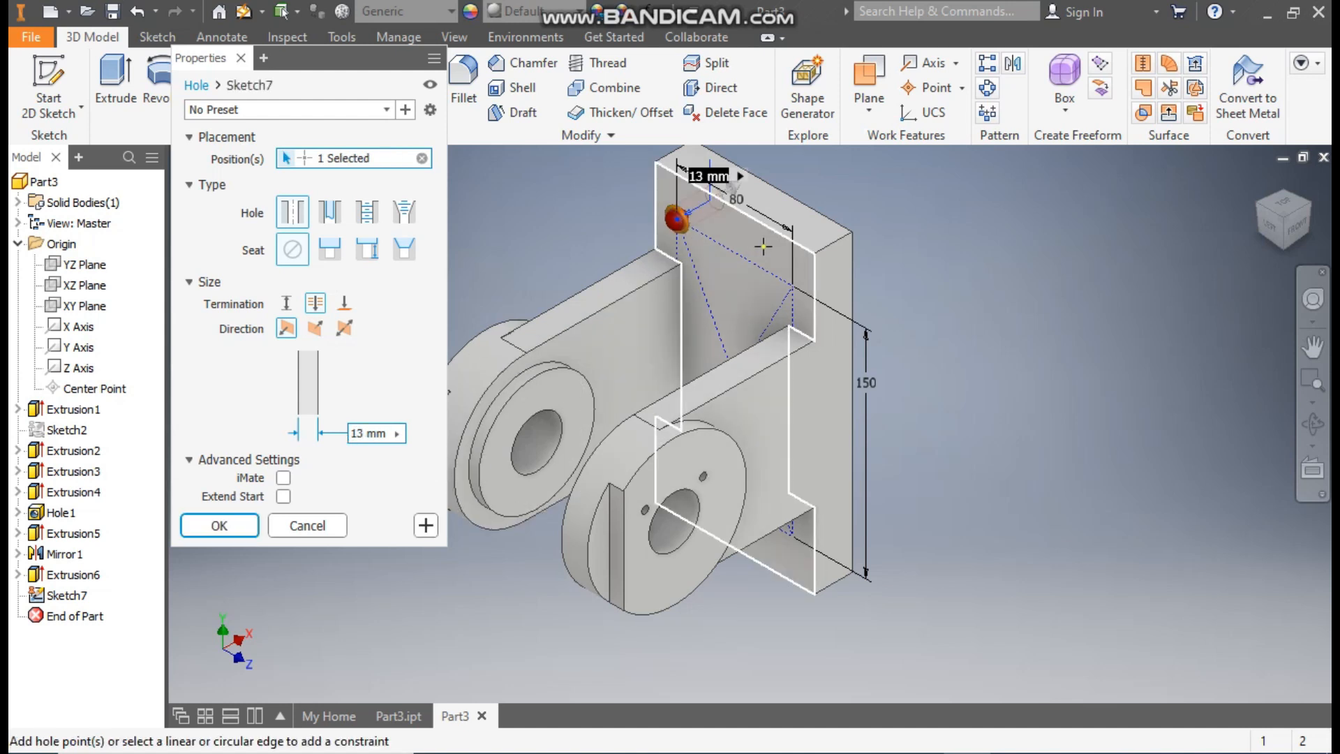
pyautogui.click(792, 286)
pyautogui.click(794, 538)
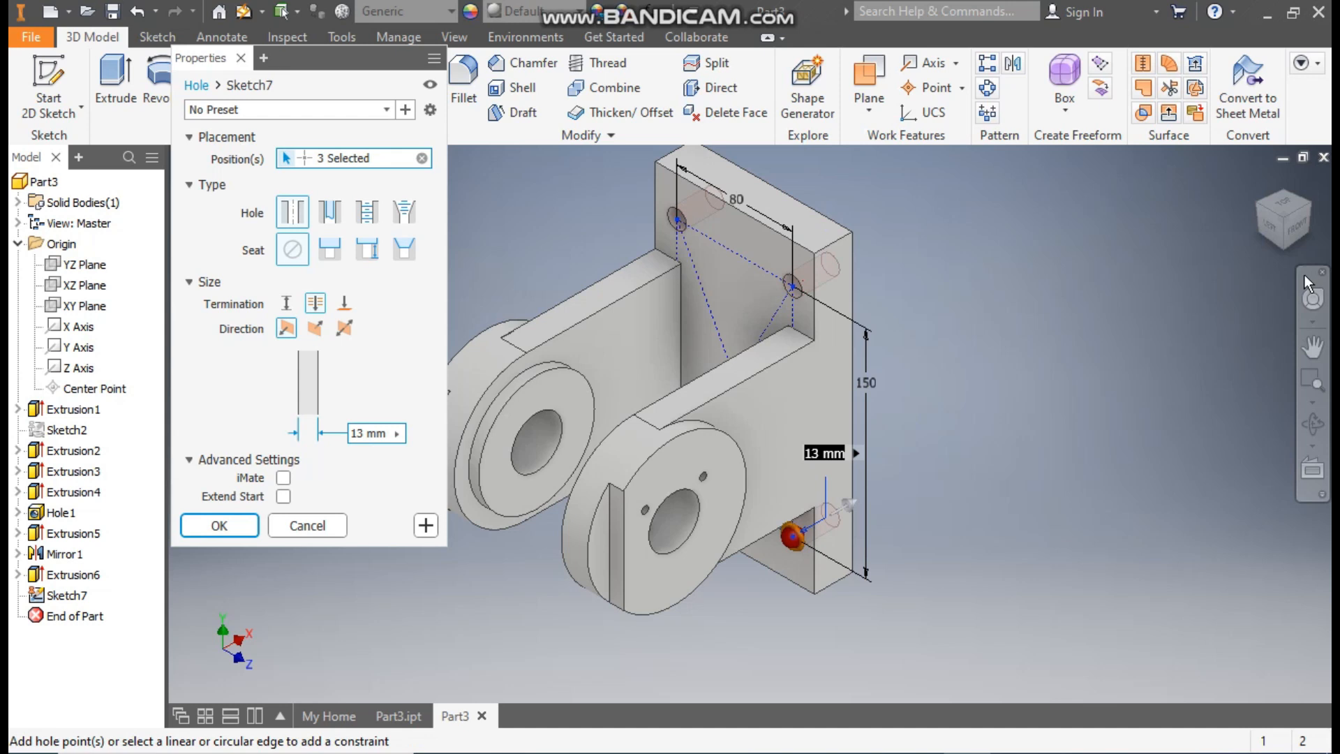
pyautogui.click(1258, 208)
pyautogui.scroll(3, 670, 475)
pyautogui.click(646, 455)
pyautogui.scroll(-3, 860, 508)
pyautogui.scroll(3, 866, 418)
pyautogui.moveTo(870, 369); pyautogui.dragTo(900, 281, button='middle')
pyautogui.click(253, 532)
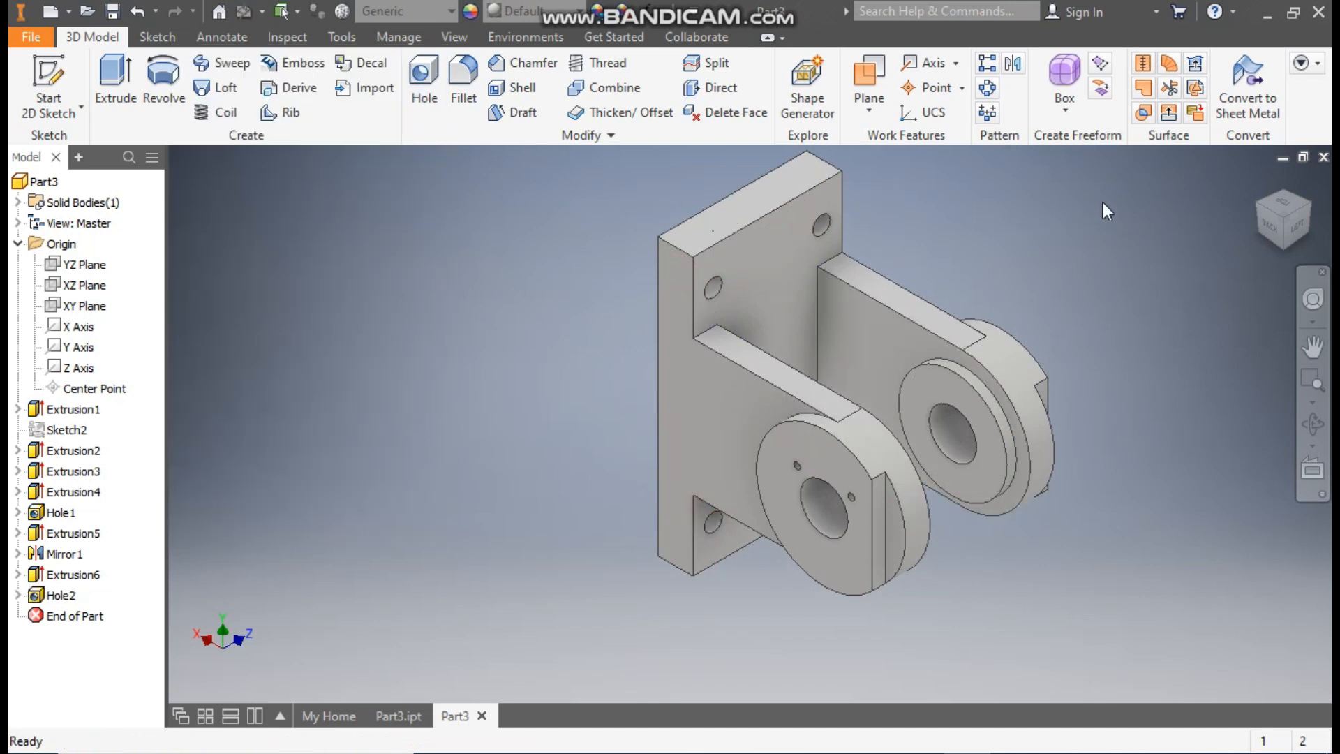
# Fillet the back plate's four outer corner edges with a 15 mm radius.
pyautogui.click(667, 244)
pyautogui.click(693, 229)
pyautogui.write('15')
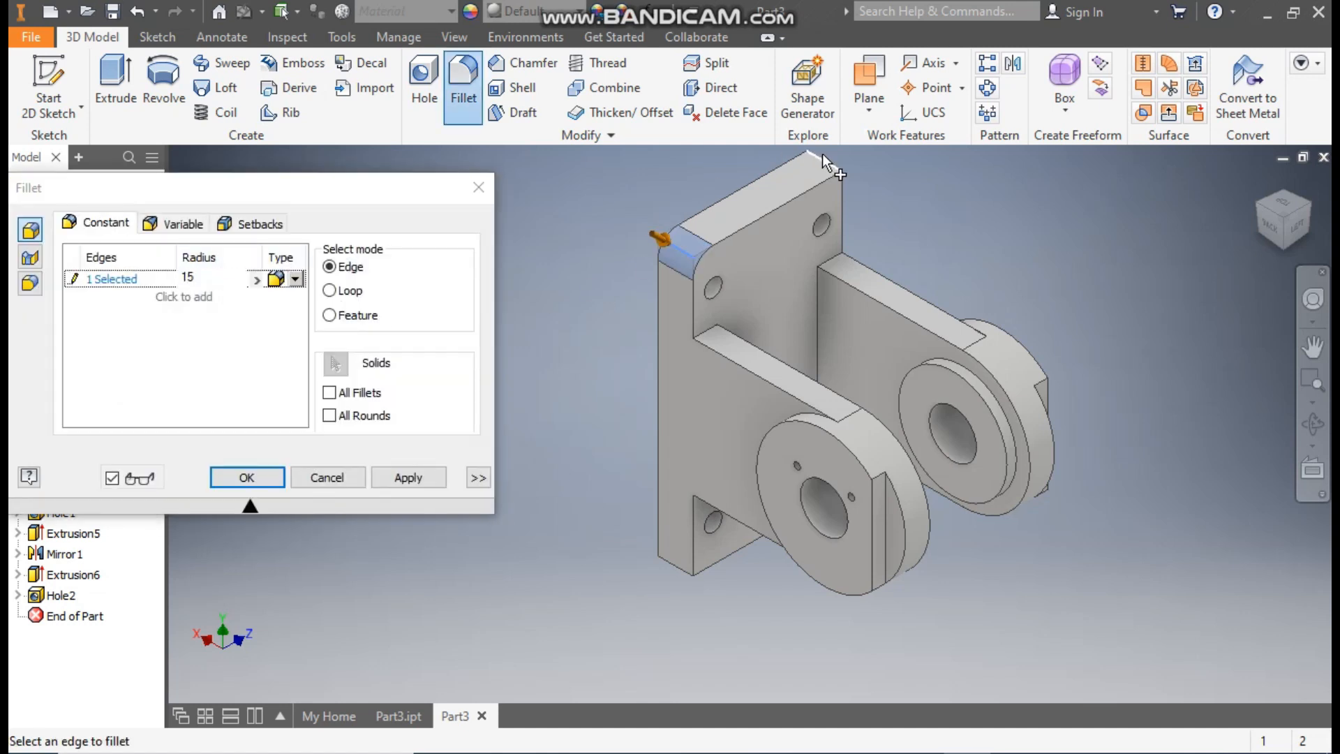
pyautogui.click(822, 164)
pyautogui.click(670, 568)
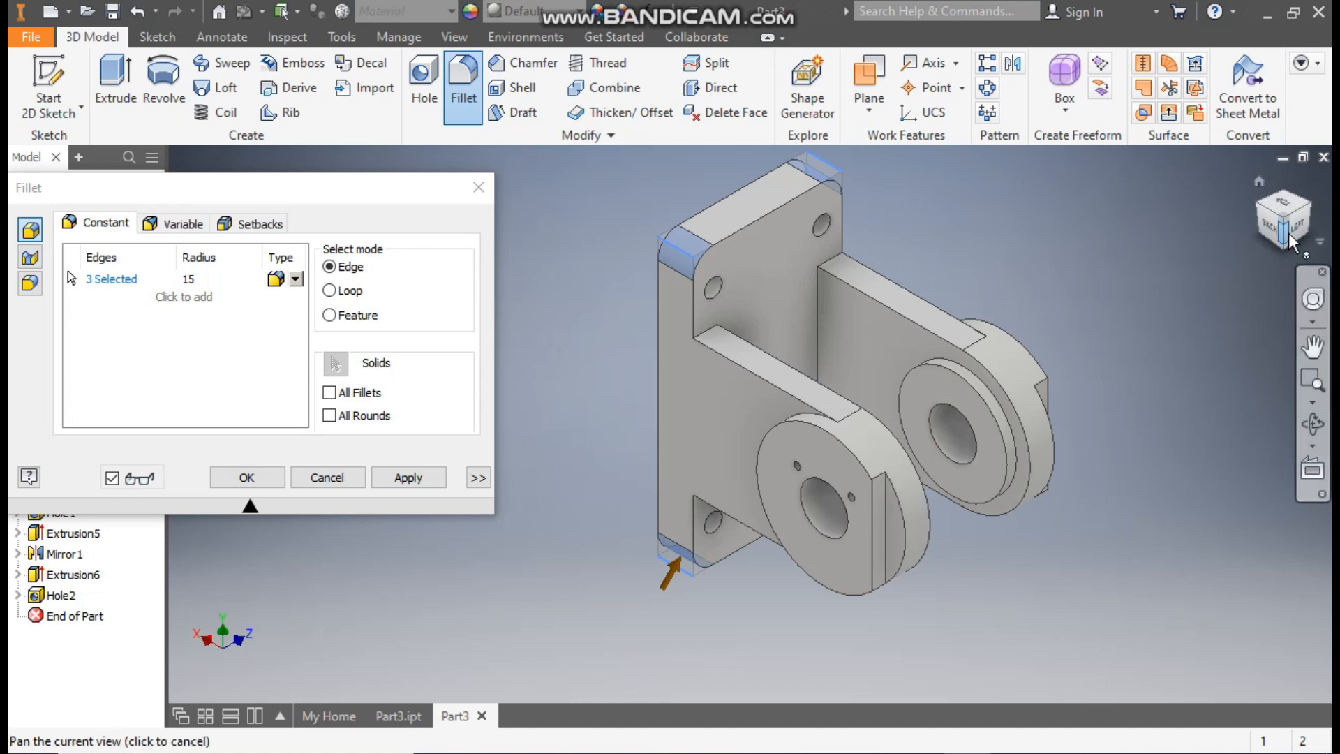
pyautogui.click(1310, 214)
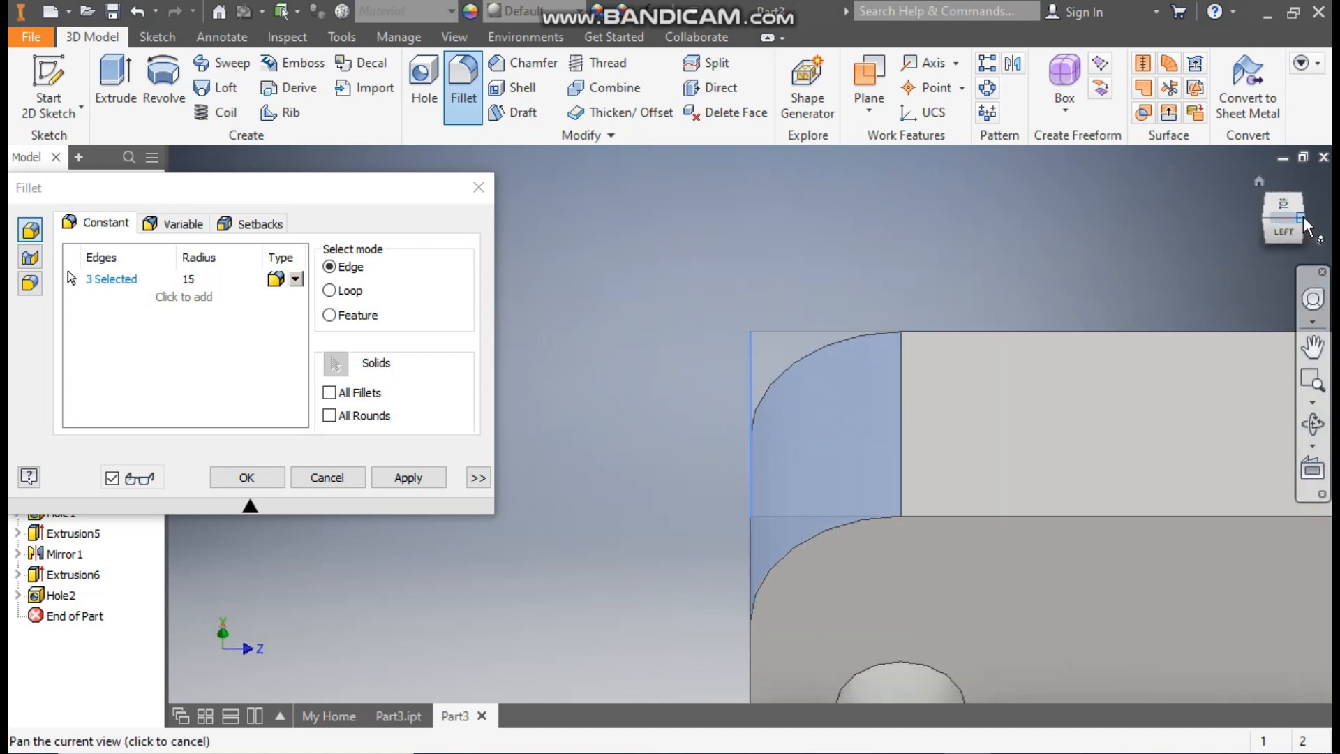
pyautogui.scroll(-5, 669, 249)
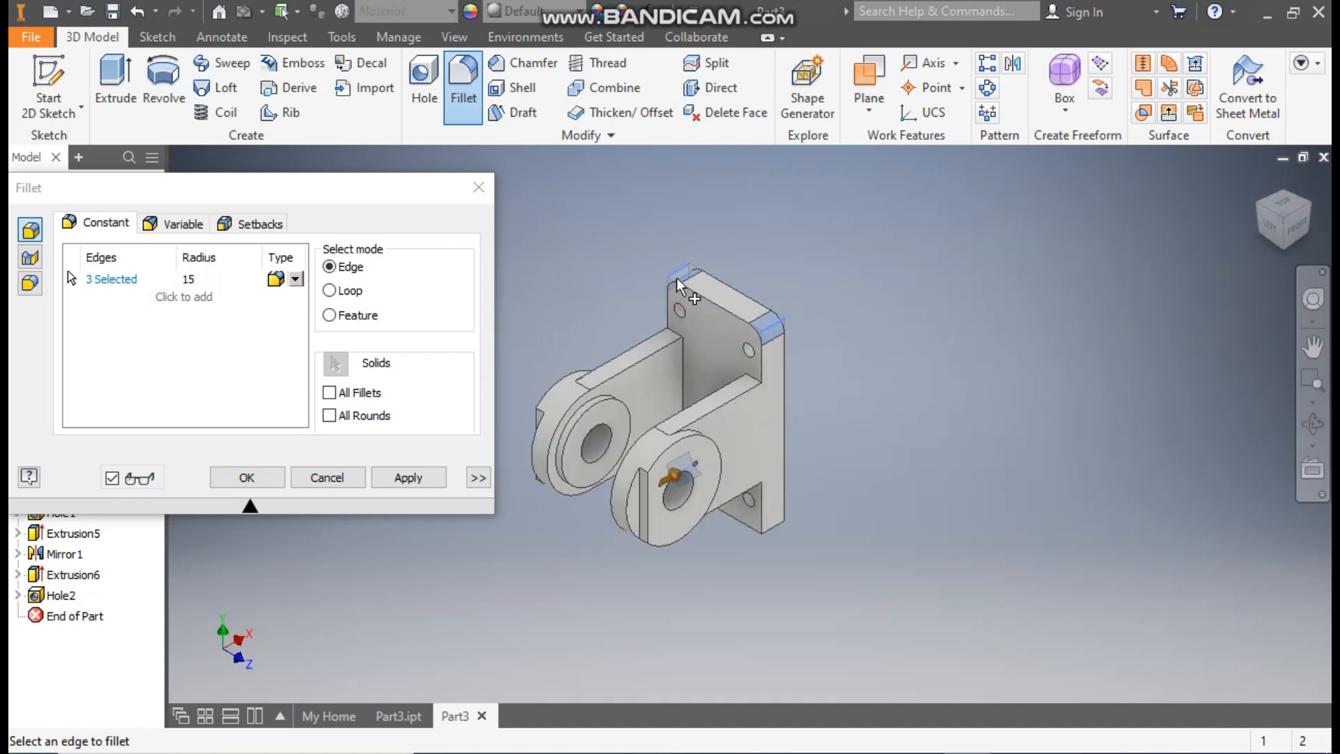
pyautogui.click(772, 528)
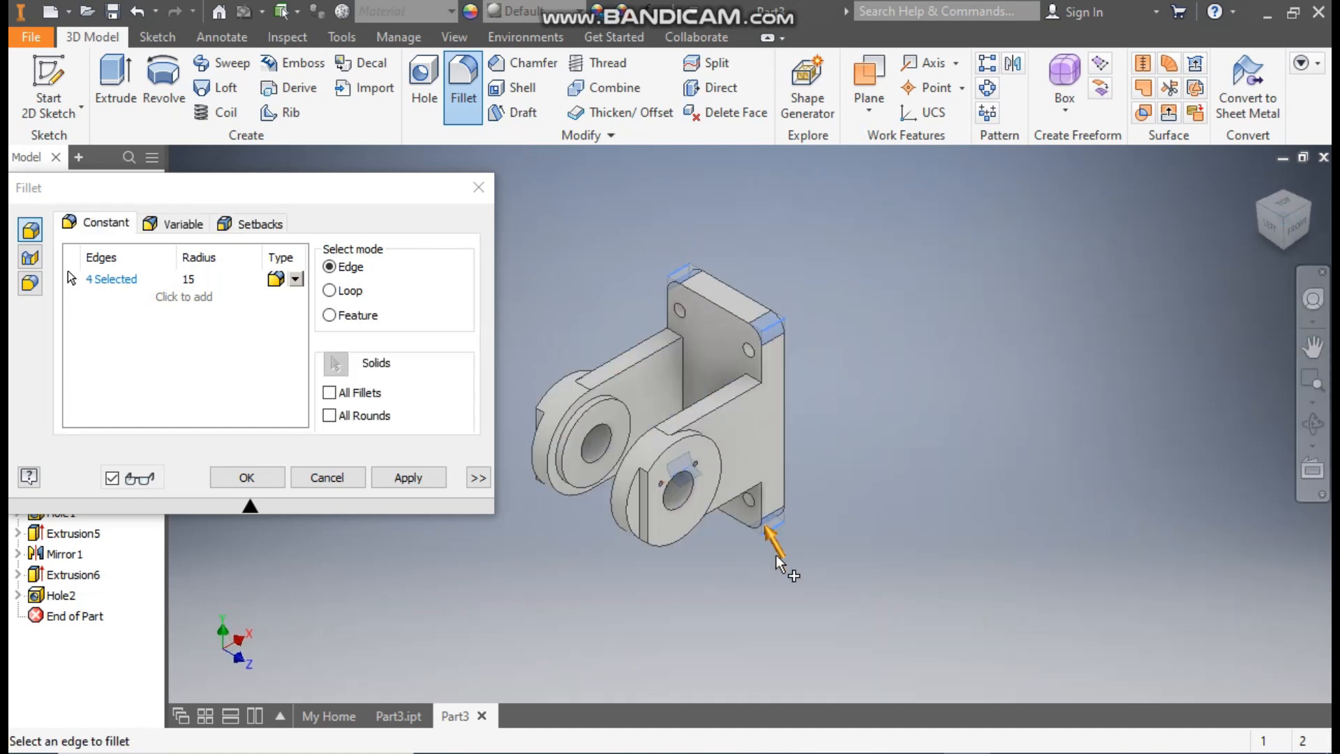
pyautogui.click(247, 478)
# Change the bracket's appearance to Chrome - Polished.
pyautogui.scroll(3, 591, 520)
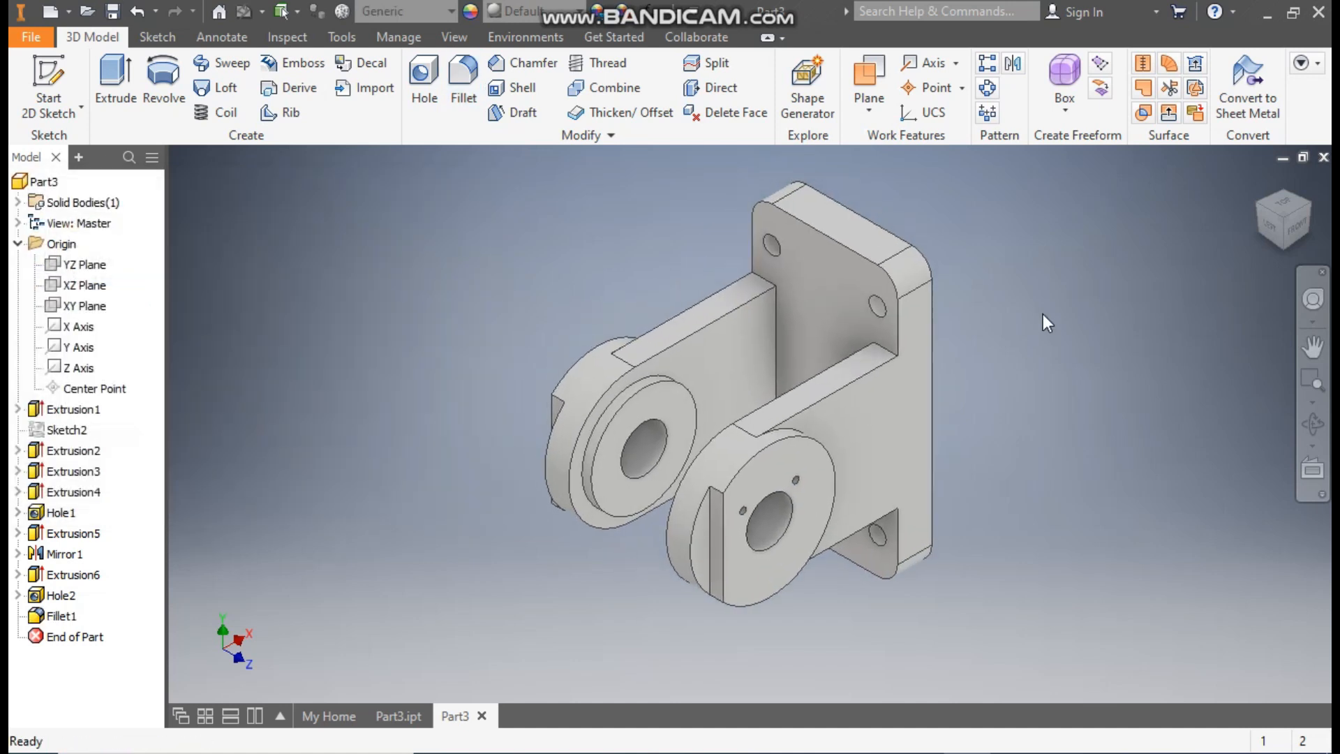
pyautogui.moveTo(591, 223); pyautogui.dragTo(620, 255, button='middle')
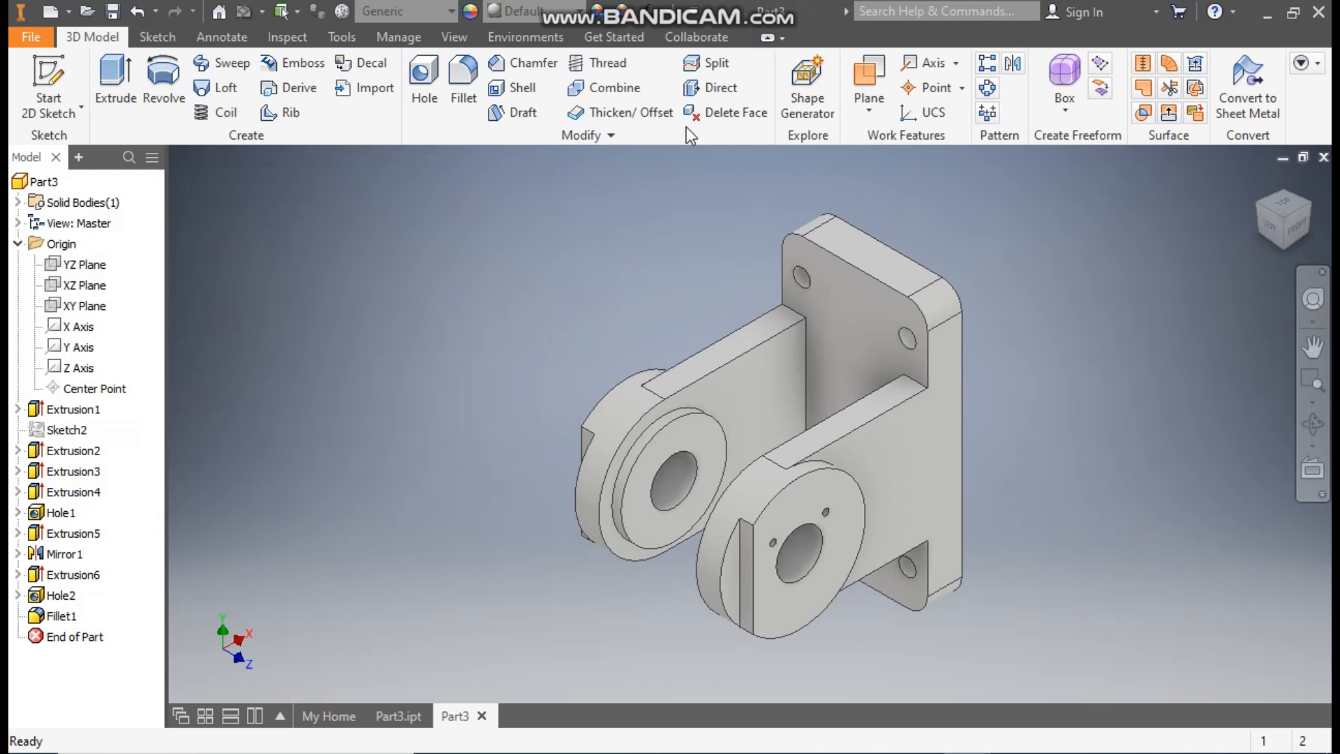
pyautogui.click(520, 11)
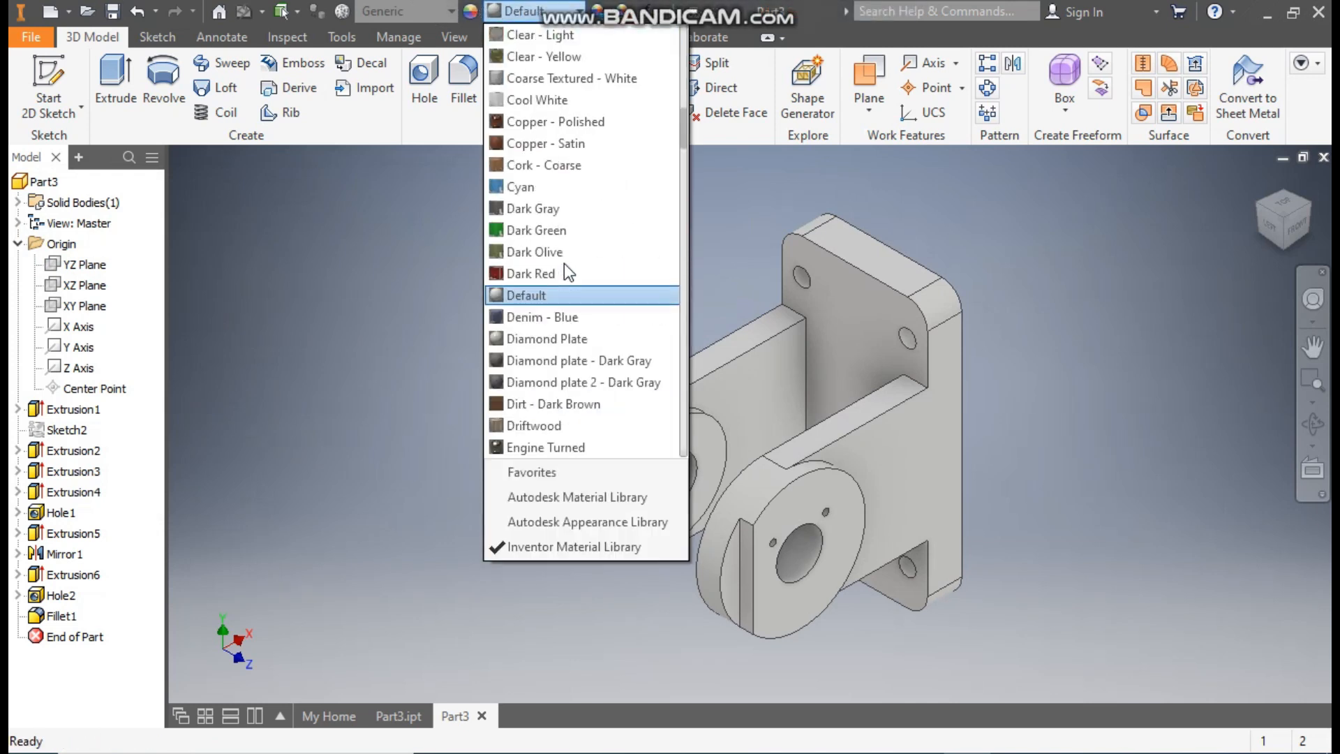
pyautogui.scroll(3, 564, 262)
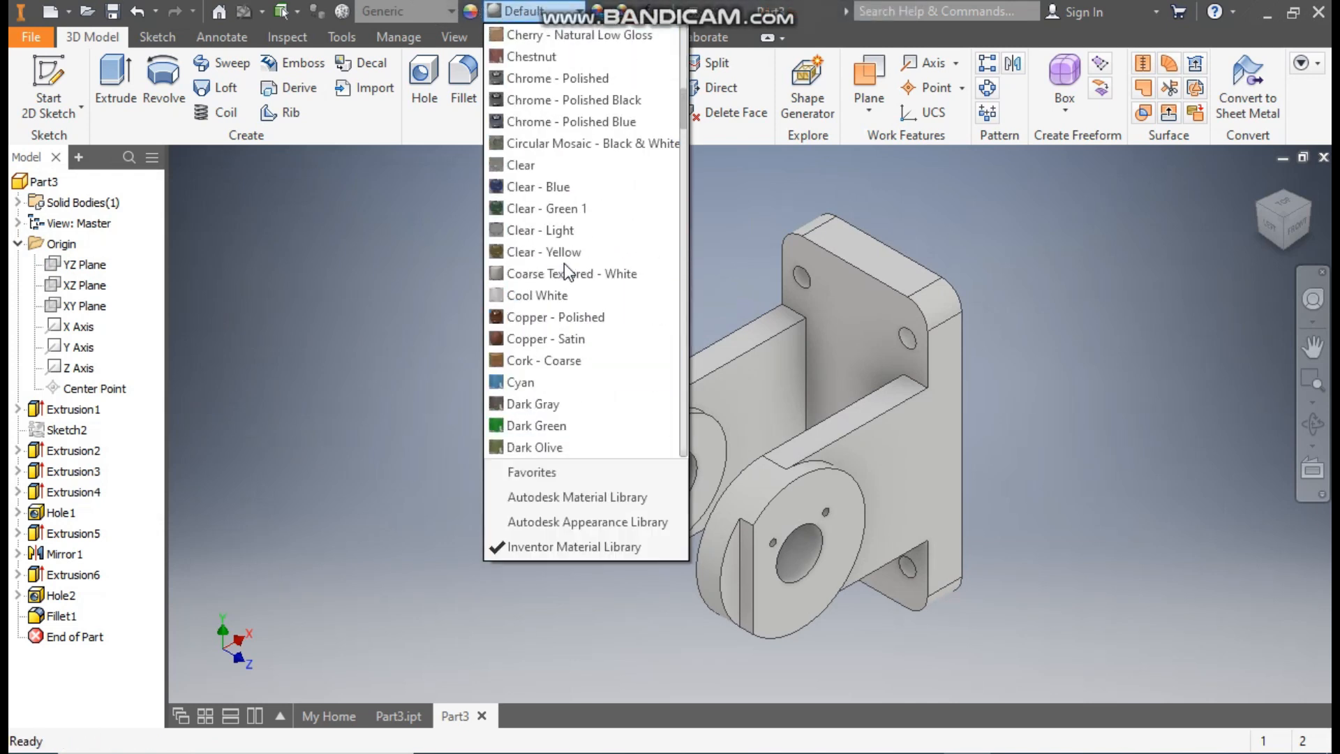
pyautogui.click(546, 79)
pyautogui.moveTo(476, 317); pyautogui.dragTo(471, 323, button='middle')
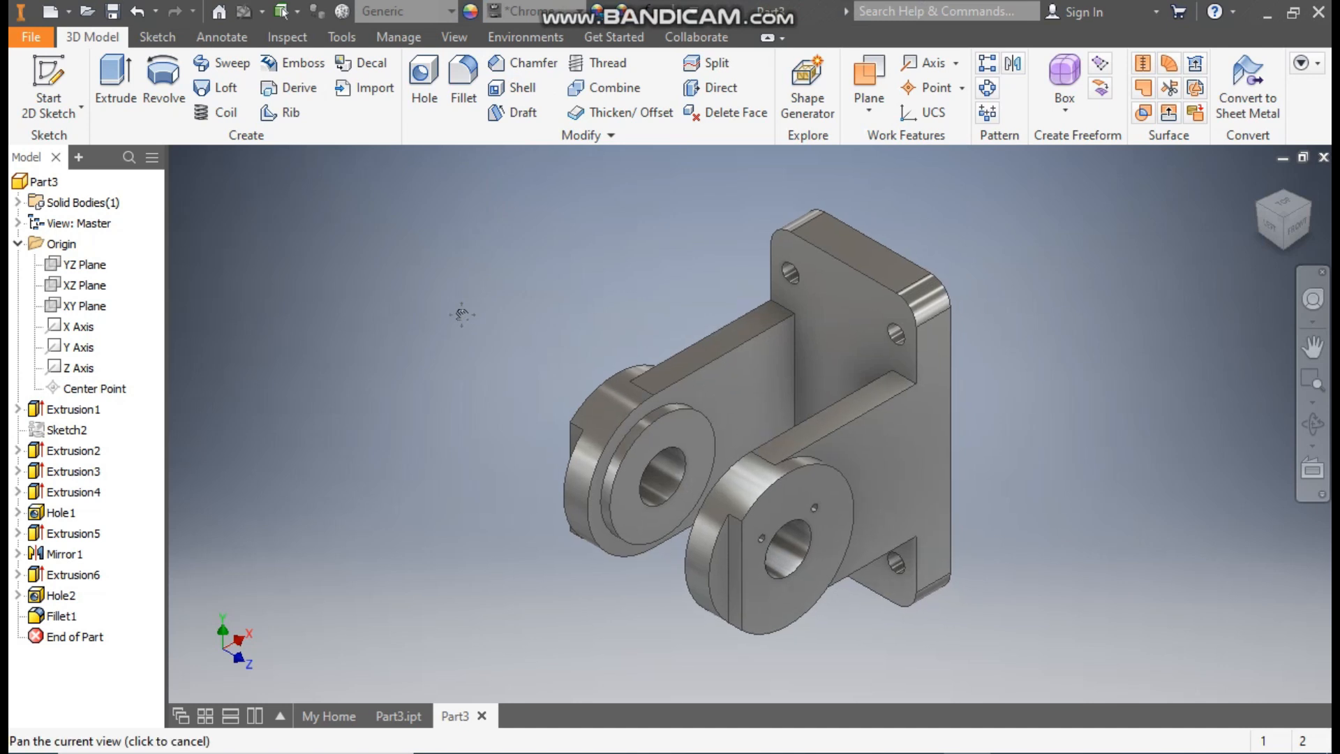
# Compare the finished bracket with the reference model in Part3.ipt and return to the Part3 document.
pyautogui.click(397, 715)
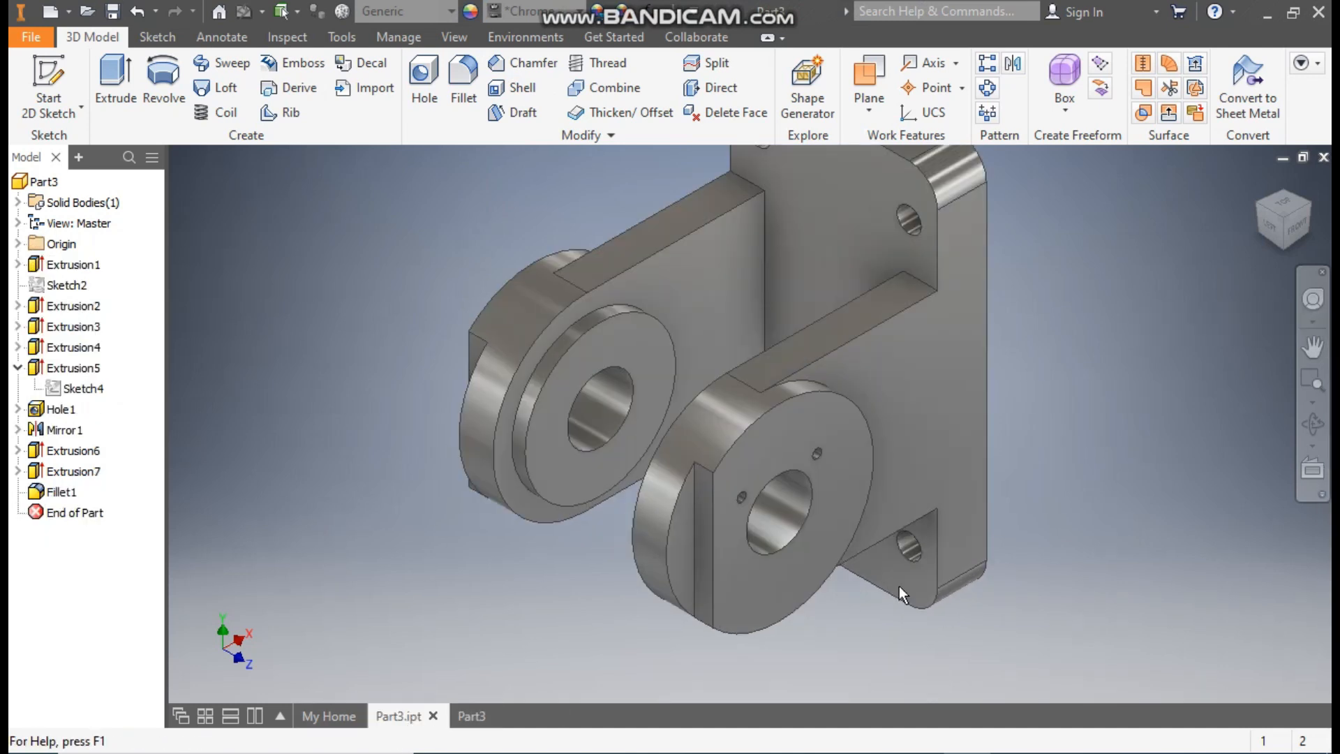
pyautogui.scroll(-3, 714, 543)
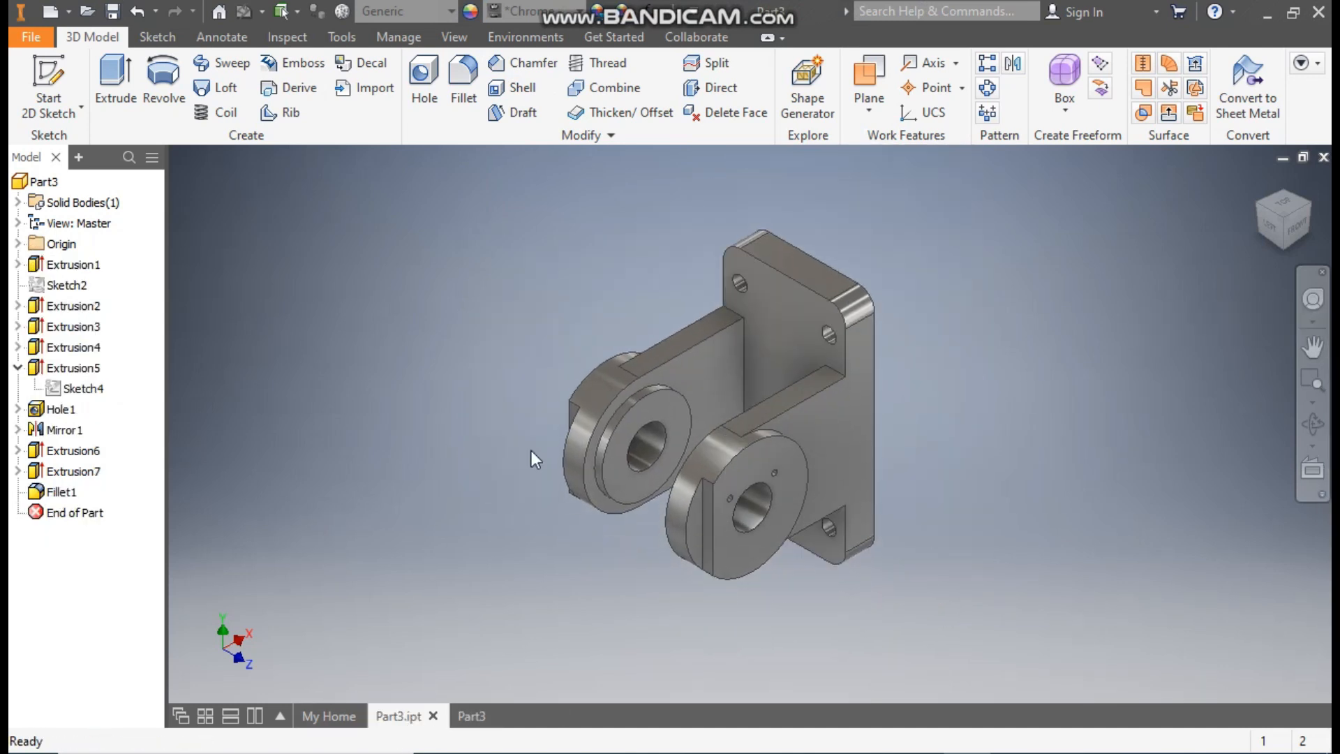
pyautogui.click(464, 719)
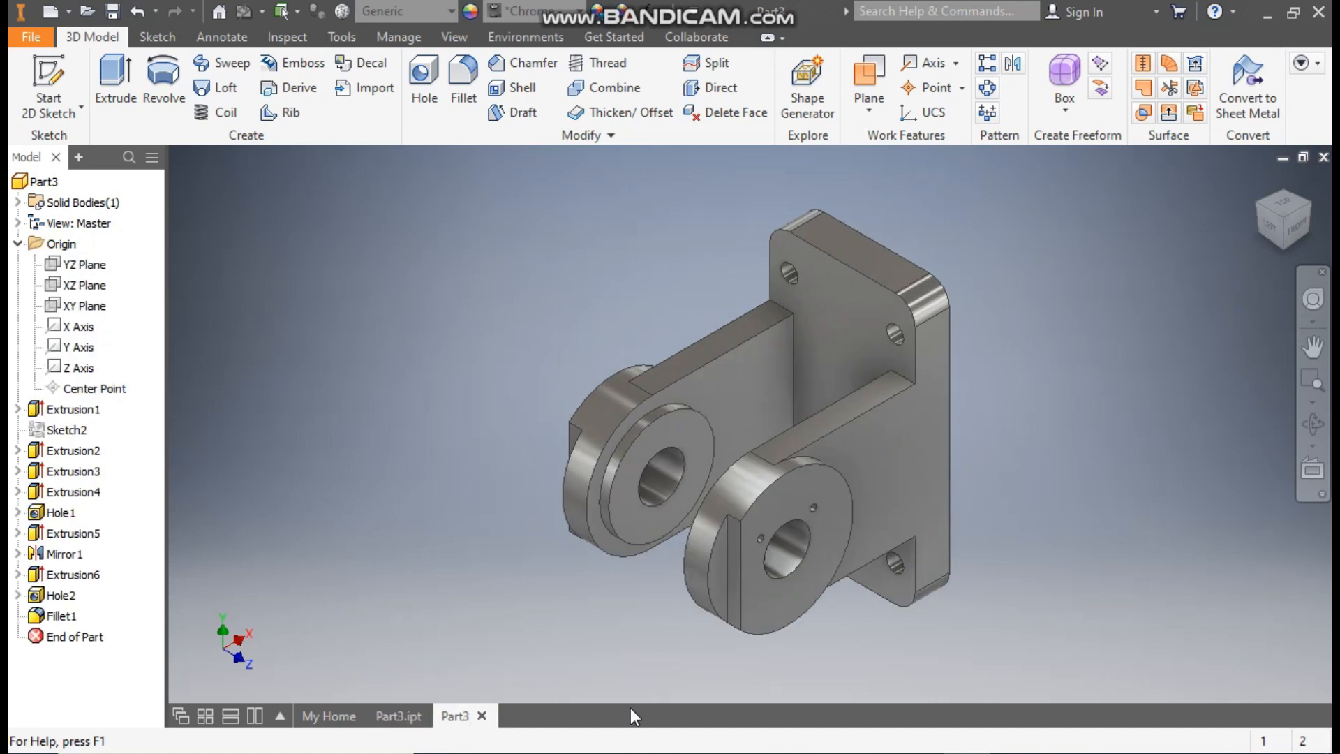
pyautogui.scroll(3, 1083, 520)
pyautogui.moveTo(1062, 513); pyautogui.dragTo(1116, 544, button='middle')
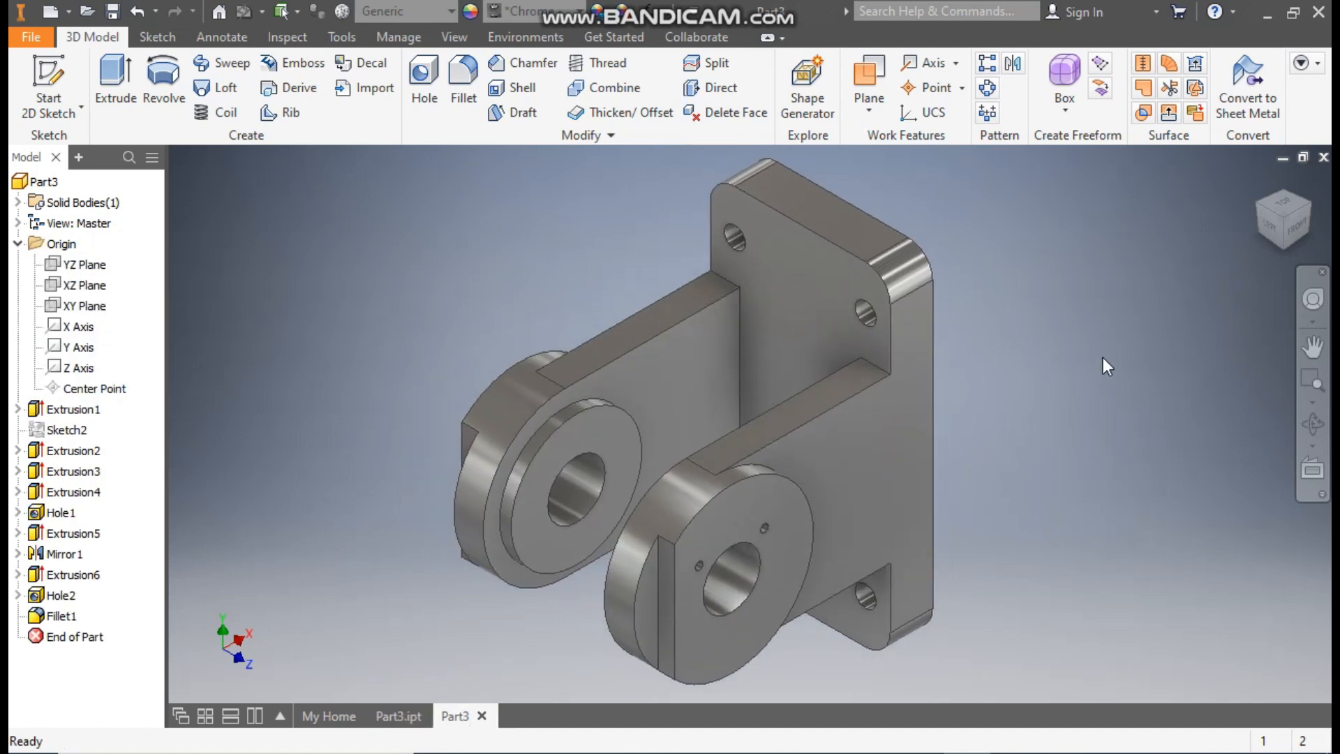